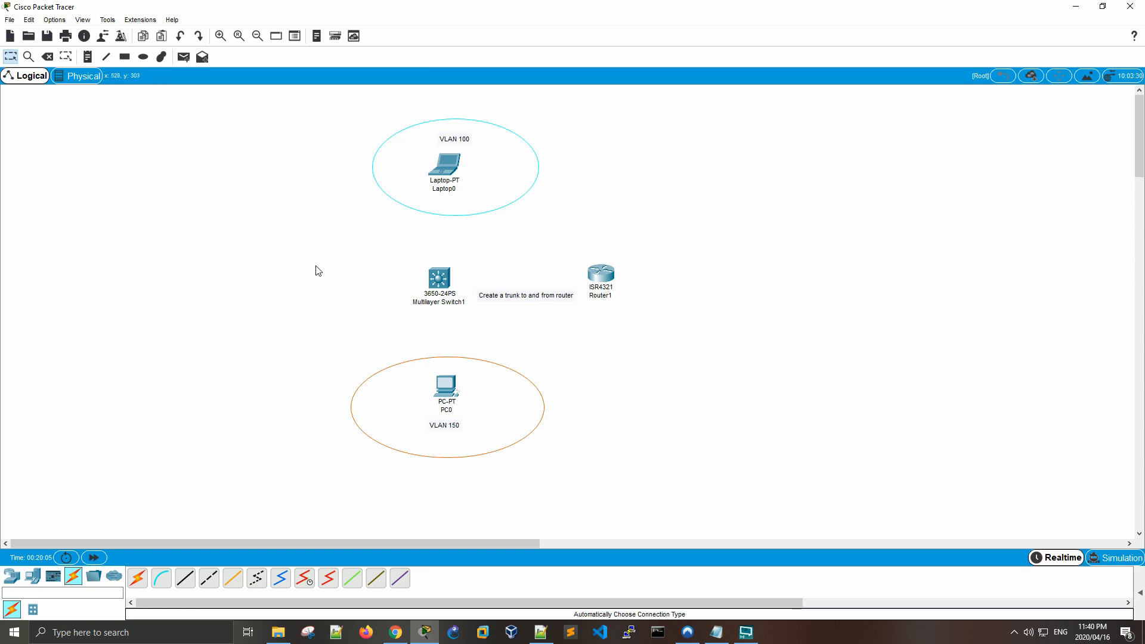
Connect Router1 to Multilayer Switch1 with an automatically chosen cable type
click(137, 578)
click(596, 276)
click(438, 278)
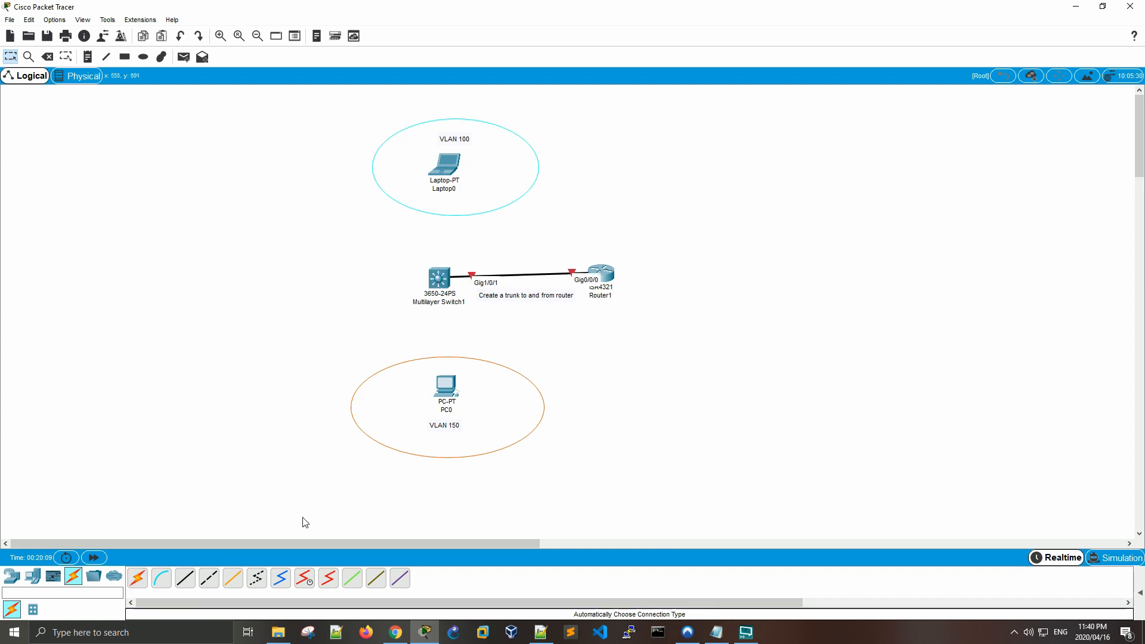
Connect Laptop0 and PC0 to Multilayer Switch1 with automatically chosen cable types
click(136, 577)
click(446, 166)
click(441, 279)
click(137, 578)
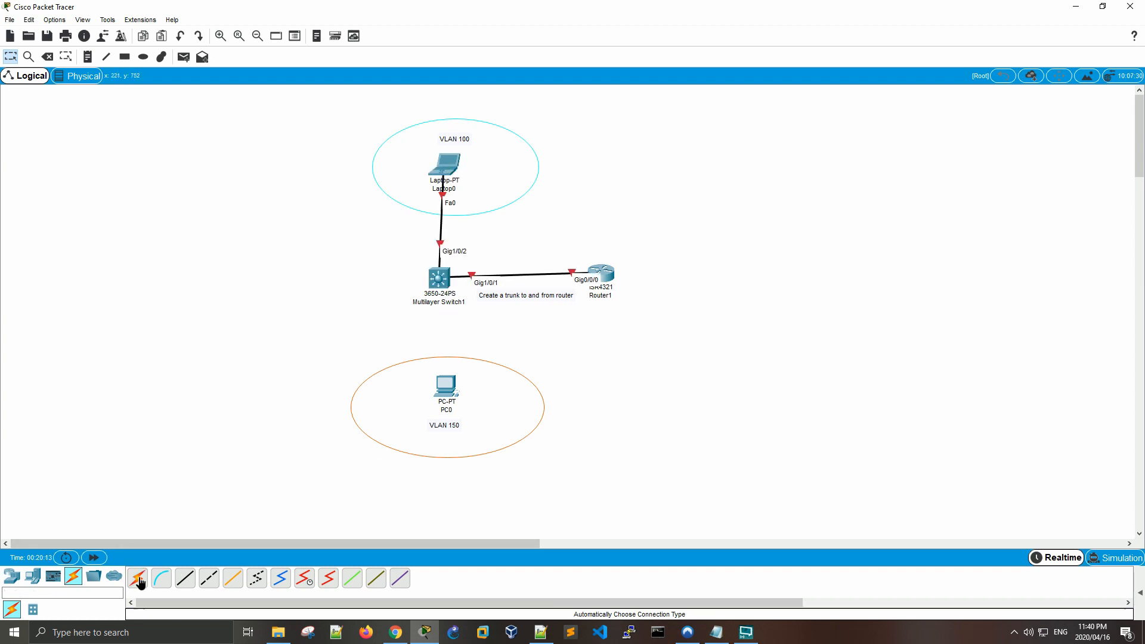
click(453, 394)
click(441, 283)
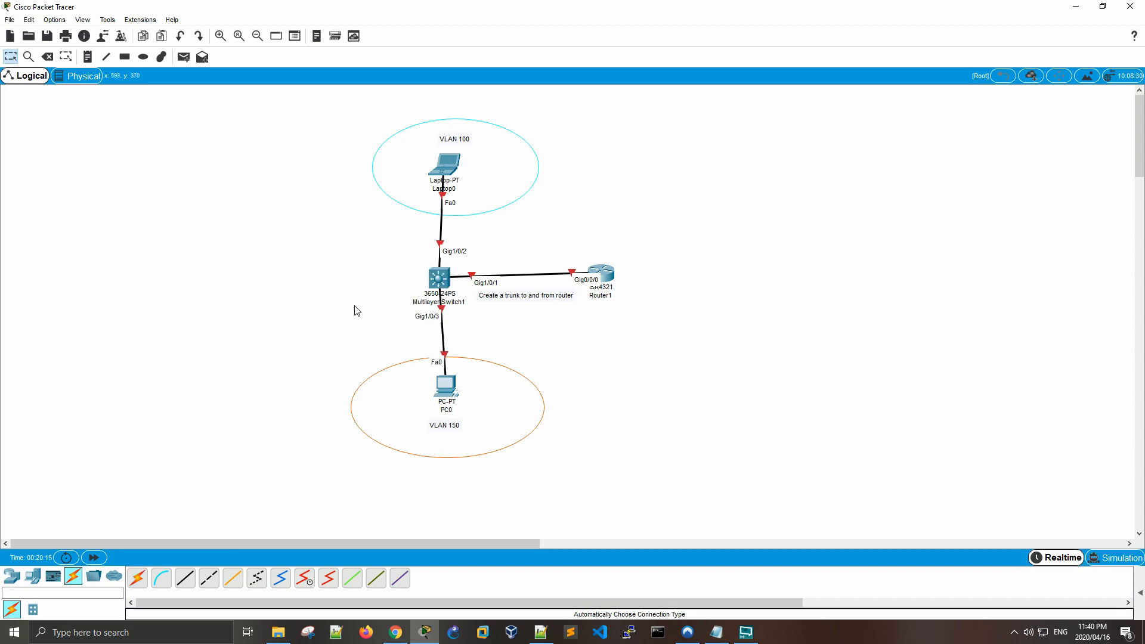
Open Router1 and examine its enlarged physical device view from end to end, including the ports and module slots
click(598, 276)
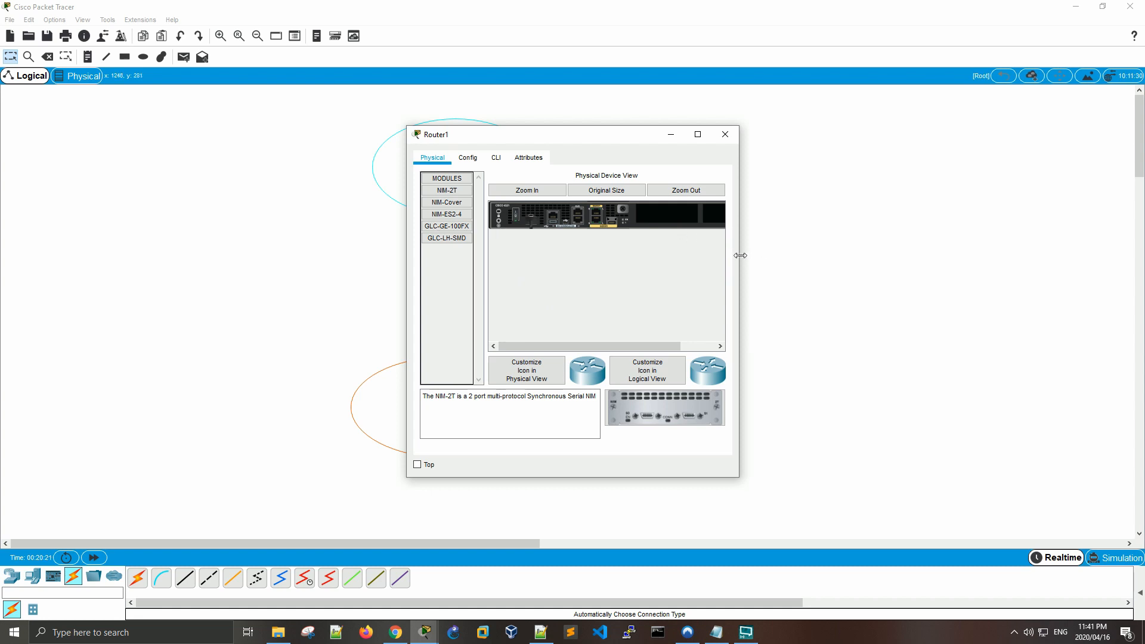
drag(740, 254, 787, 245)
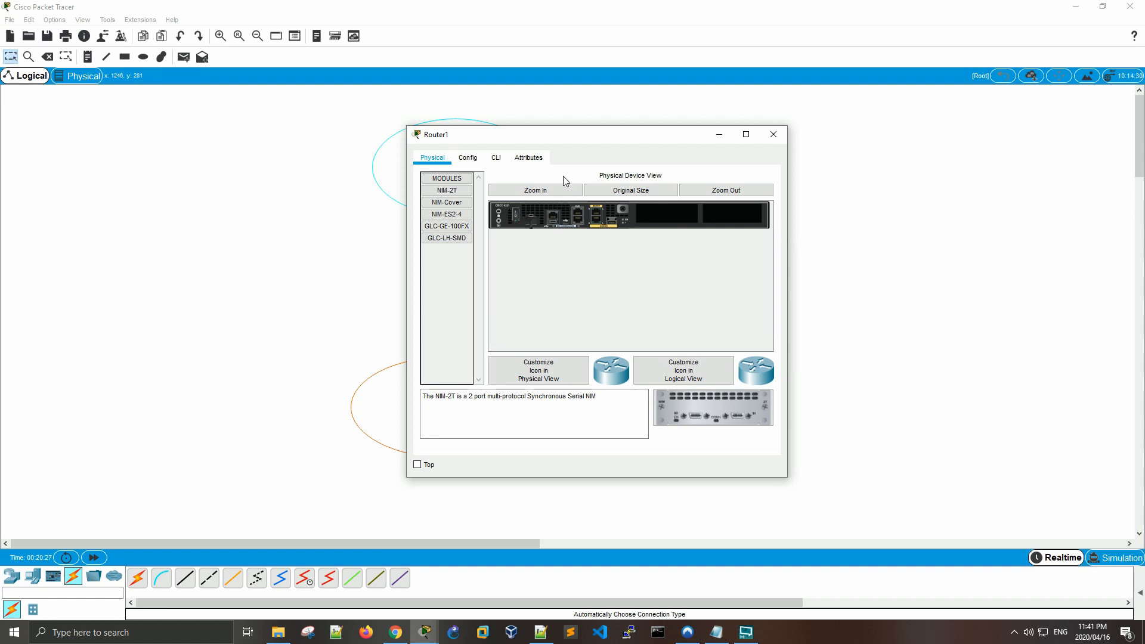
click(545, 190)
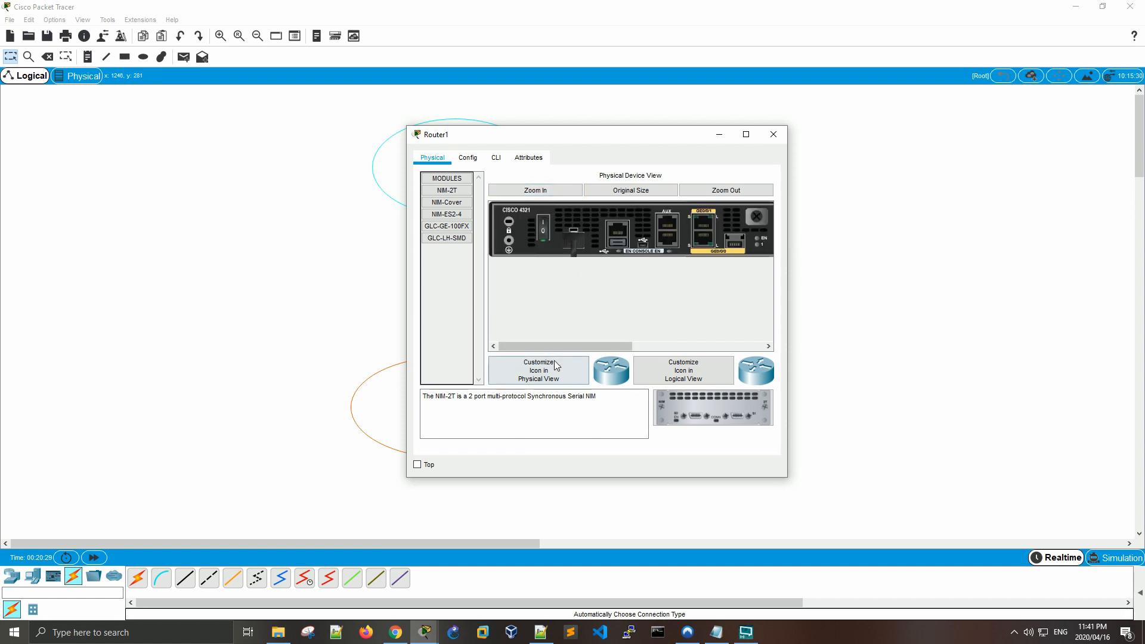
drag(593, 344, 709, 340)
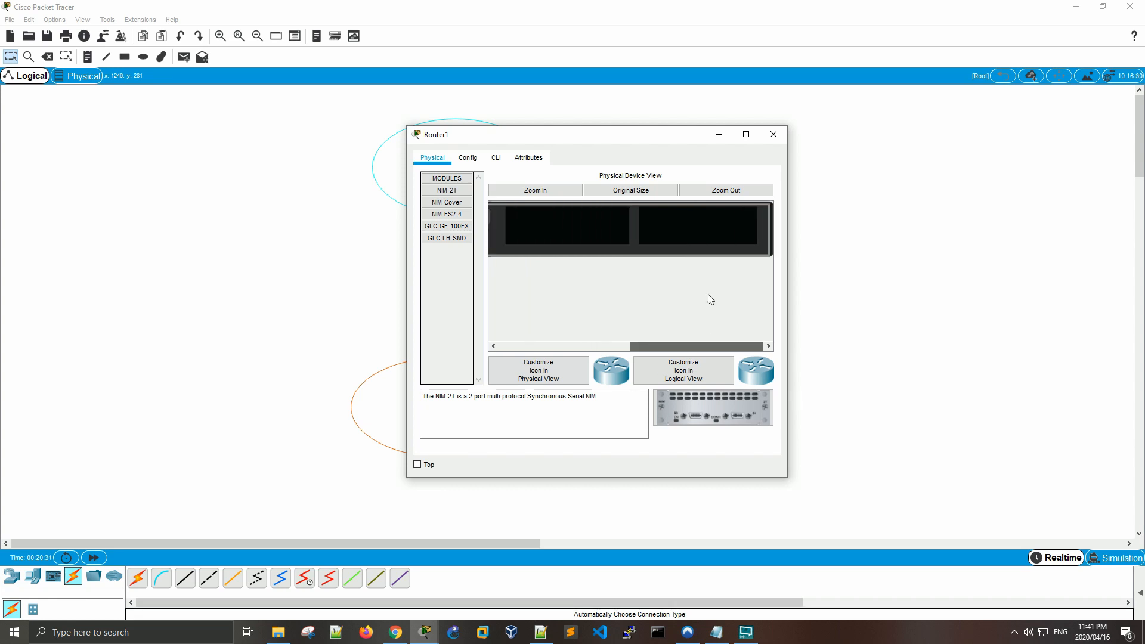
drag(641, 347, 508, 346)
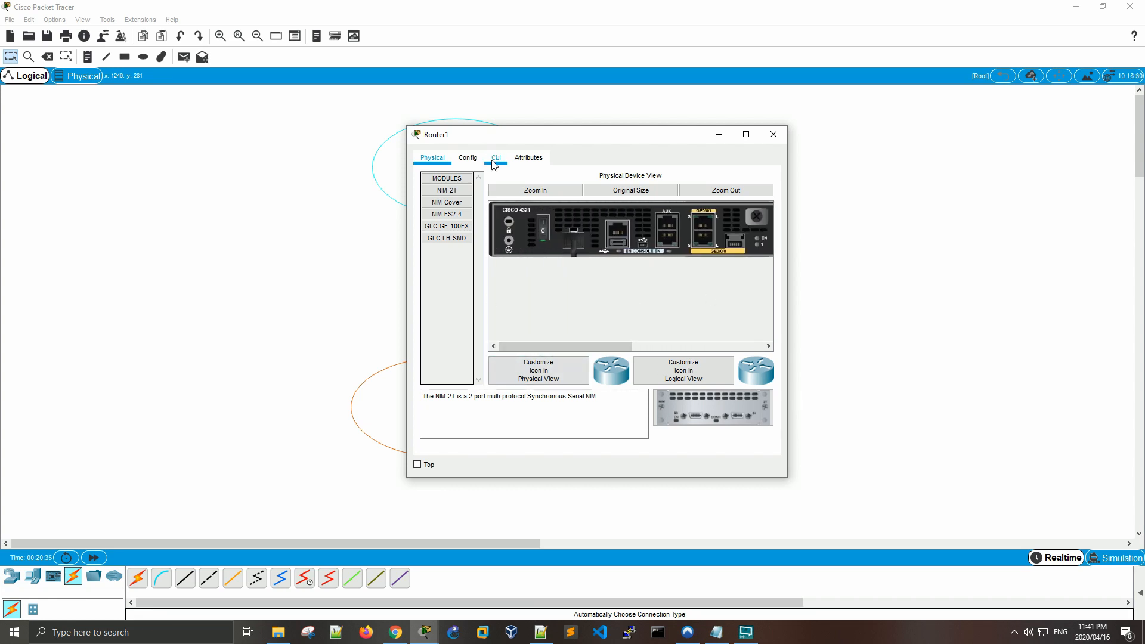
Open Router1's command line in an enlarged window and answer no to the initial configuration dialog
click(495, 159)
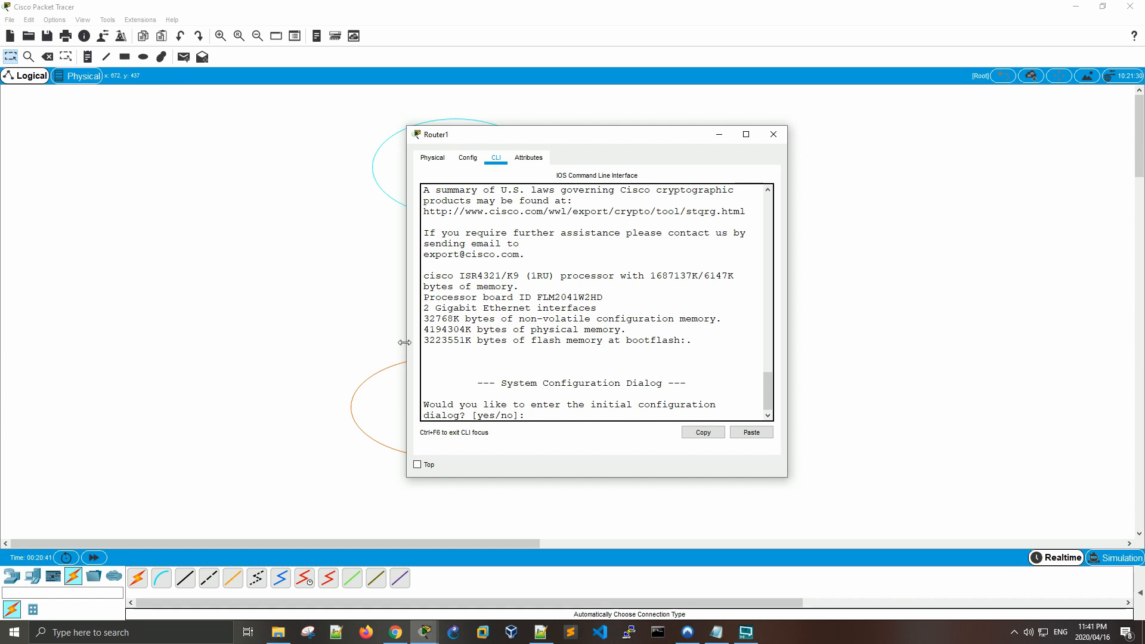
drag(411, 347, 216, 366)
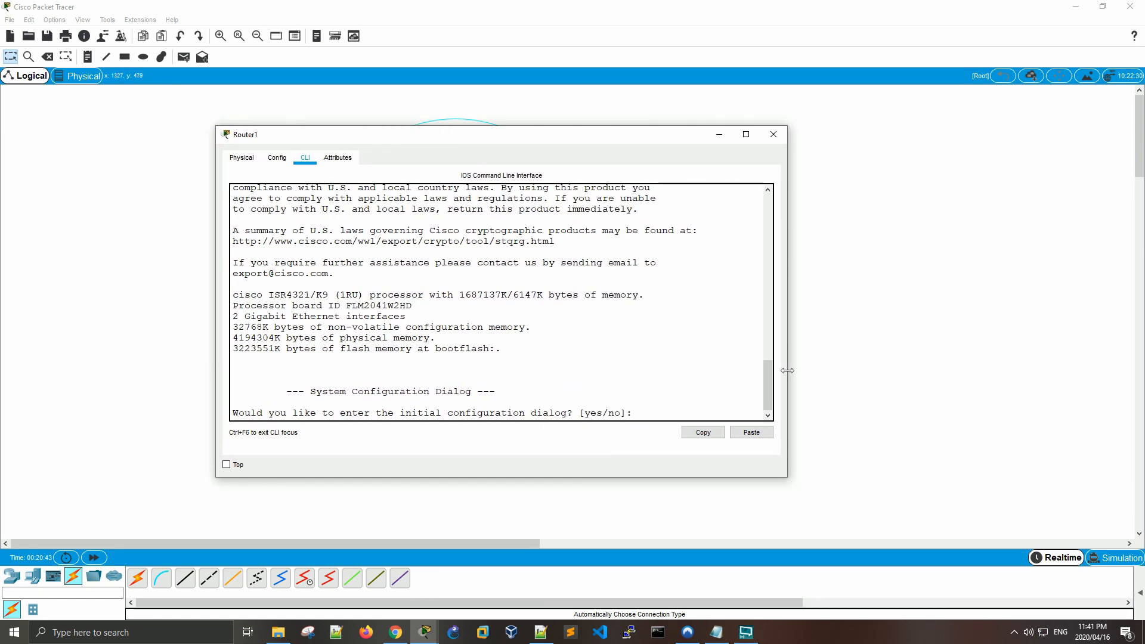
drag(786, 371, 937, 358)
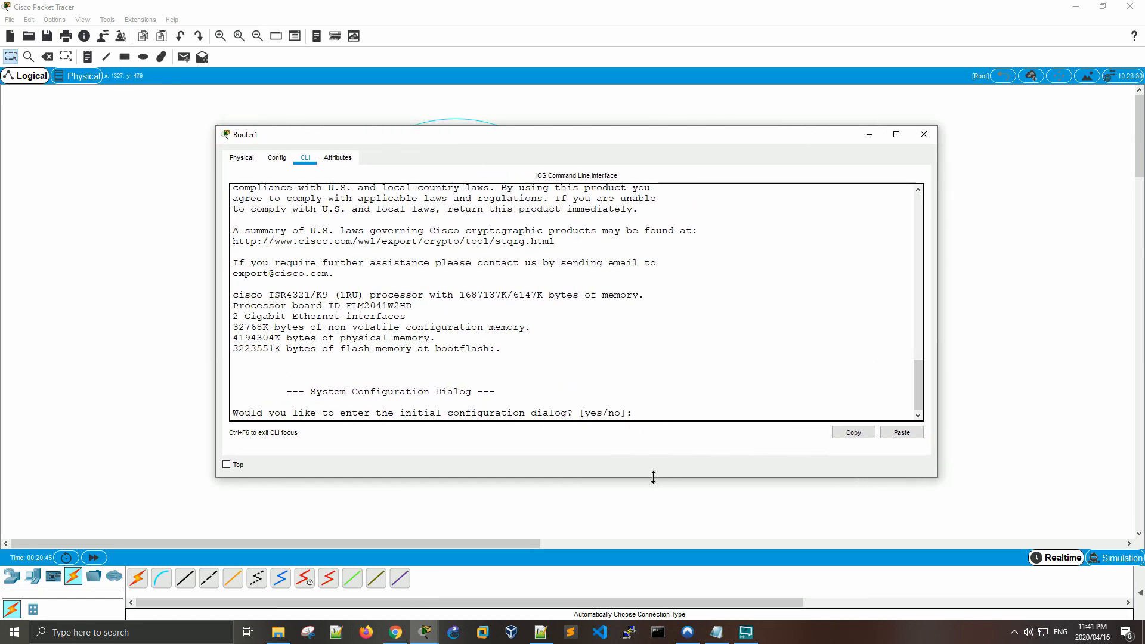
drag(655, 476, 664, 555)
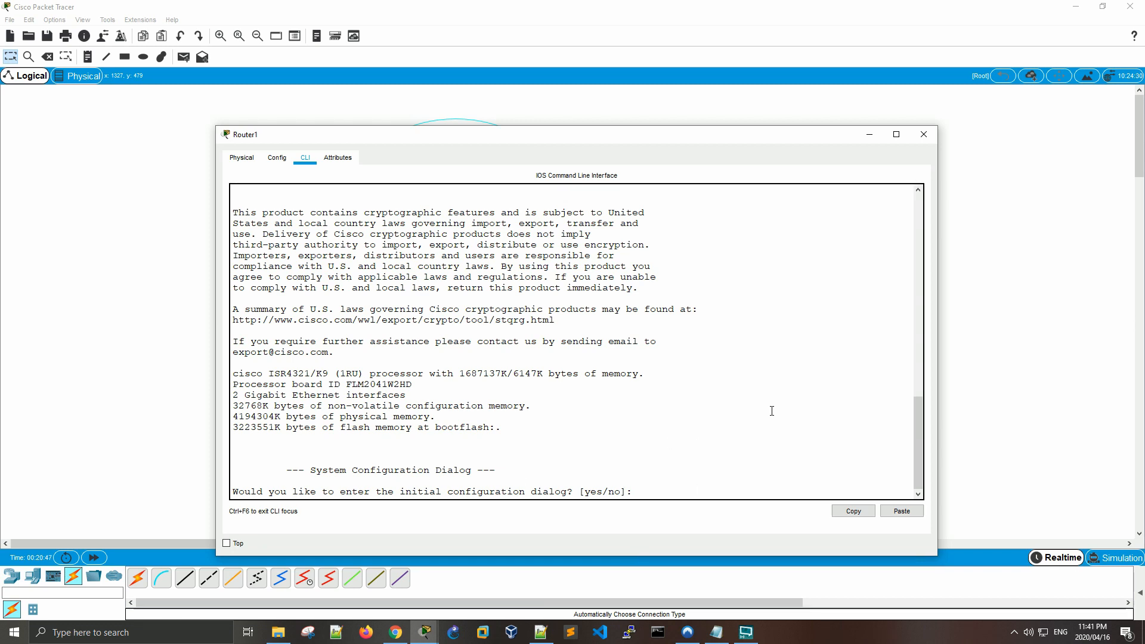
key(Return)
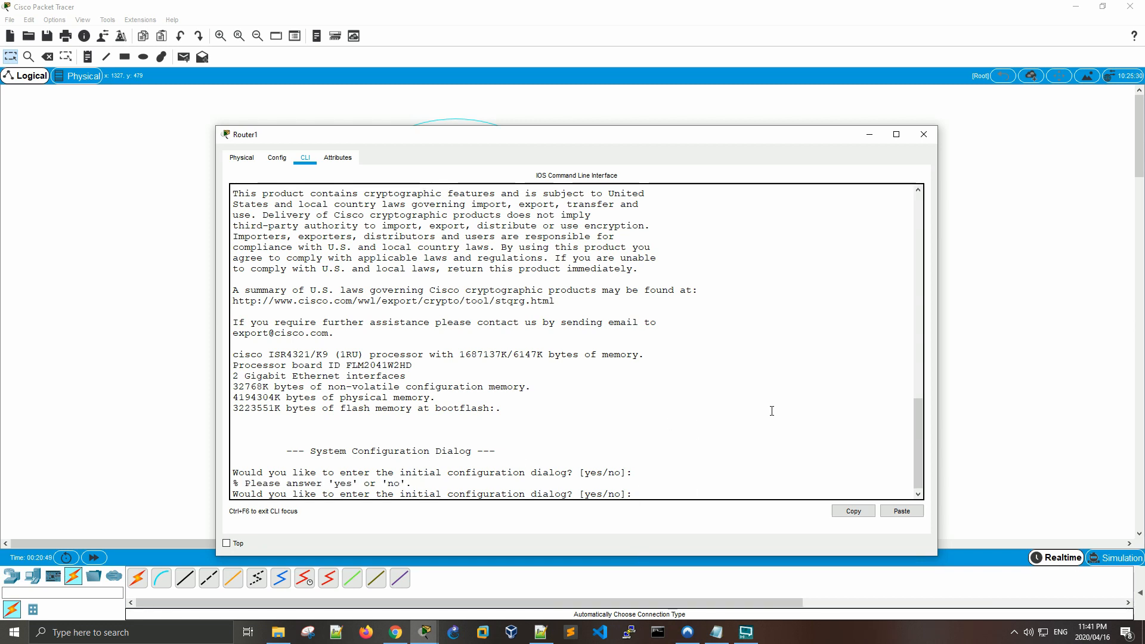
text(no)
key(Return)
key(Return)
key(Return)
key(Return)
key(Return)
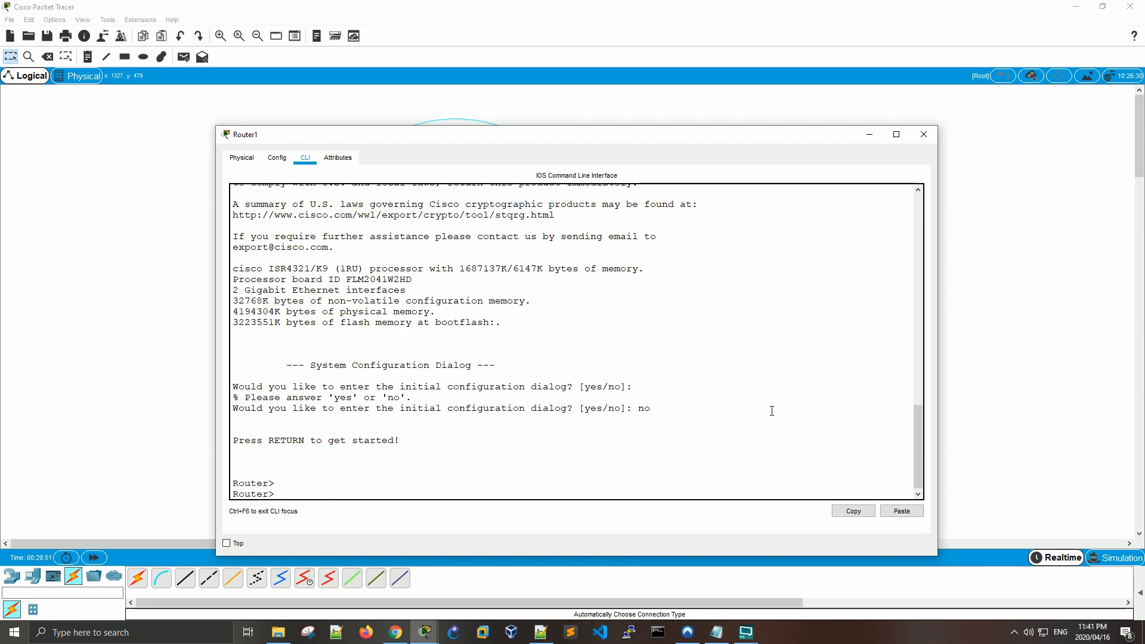
Enter privileged mode with en and global configuration mode with conf t on Router1
text(en)
key(Return)
text(conf t)
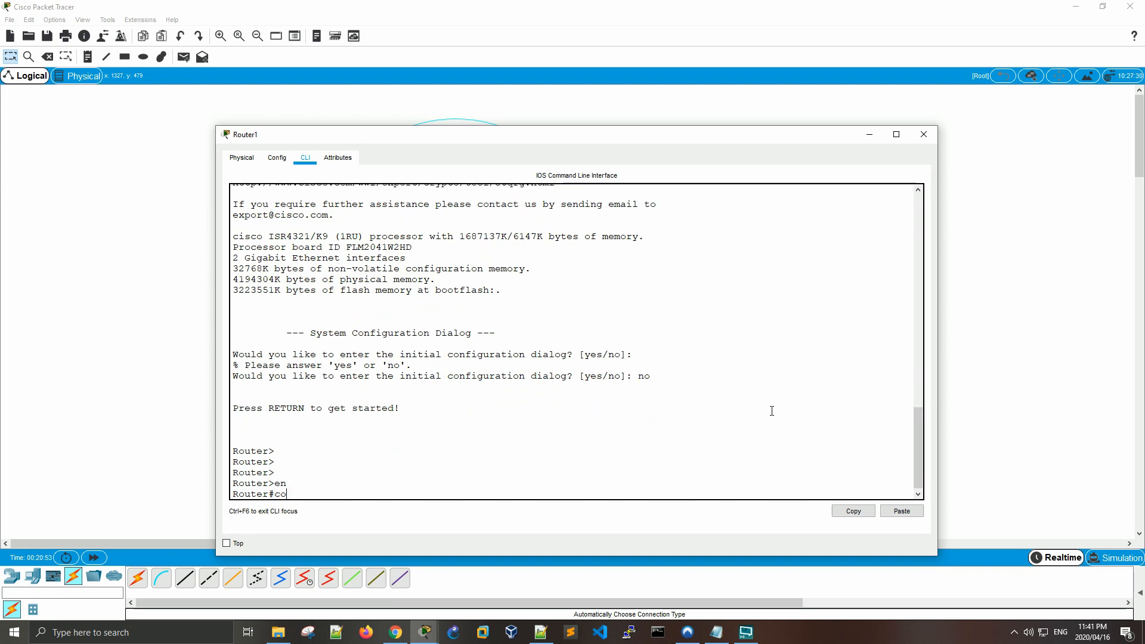
key(Return)
key(Return)
key(Return)
key(Return)
List the router's interfaces and their status with do show ip int bri
text(d)
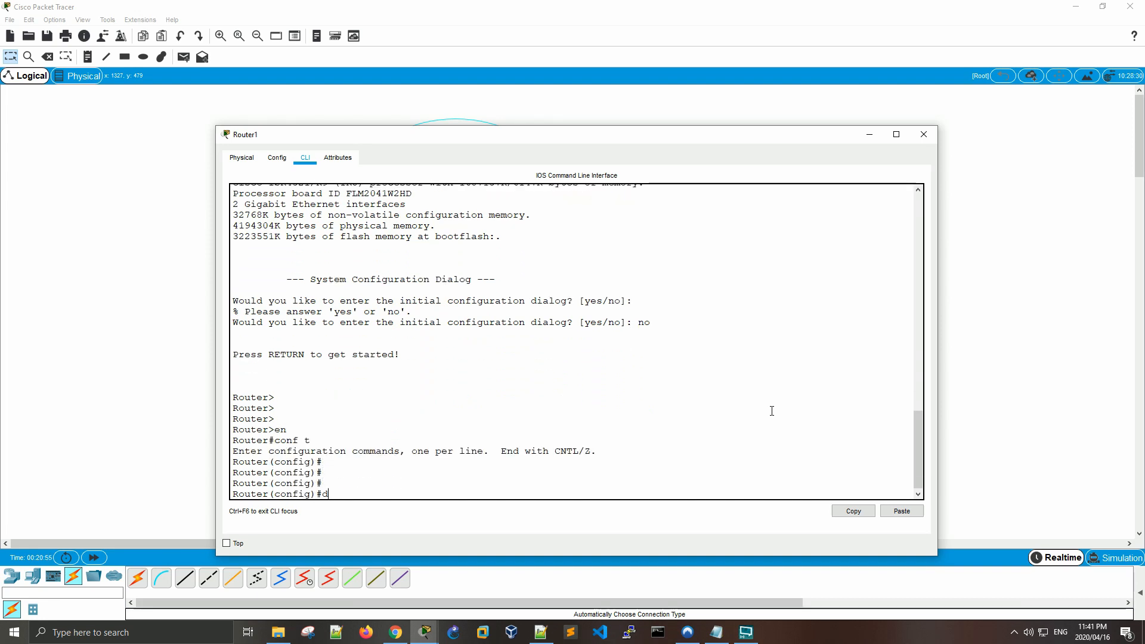
text(o show ip)
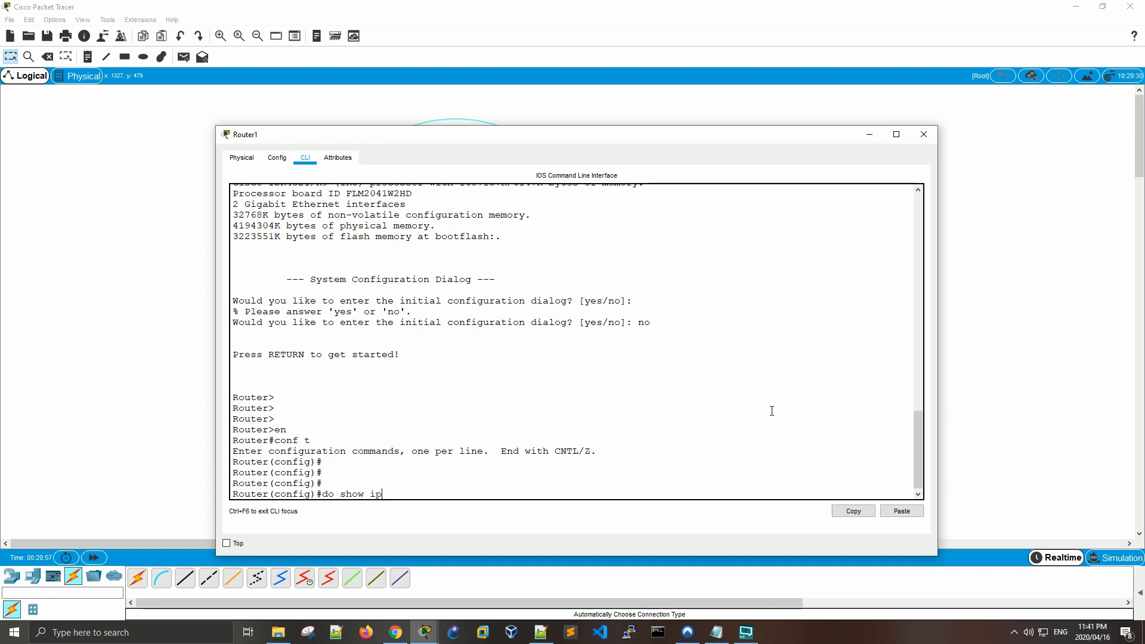
text( int bri)
key(Return)
key(Return)
key(Return)
key(Return)
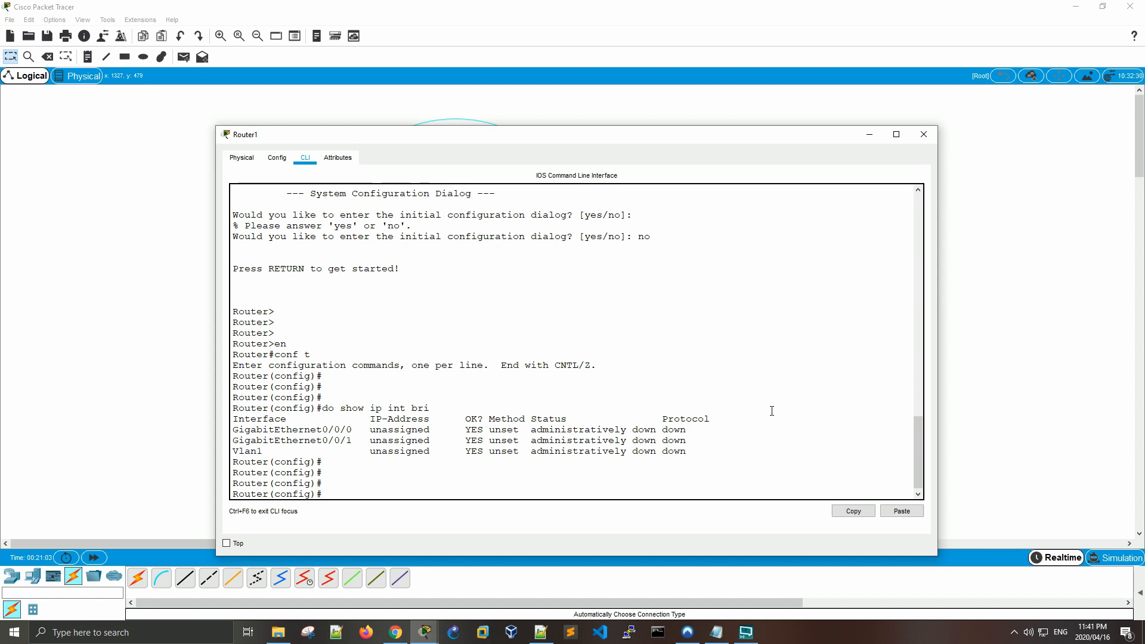
Compare GigabitEthernet0/0/0 in the interface list with the router's link to the switch in the topology
drag(362, 431, 234, 430)
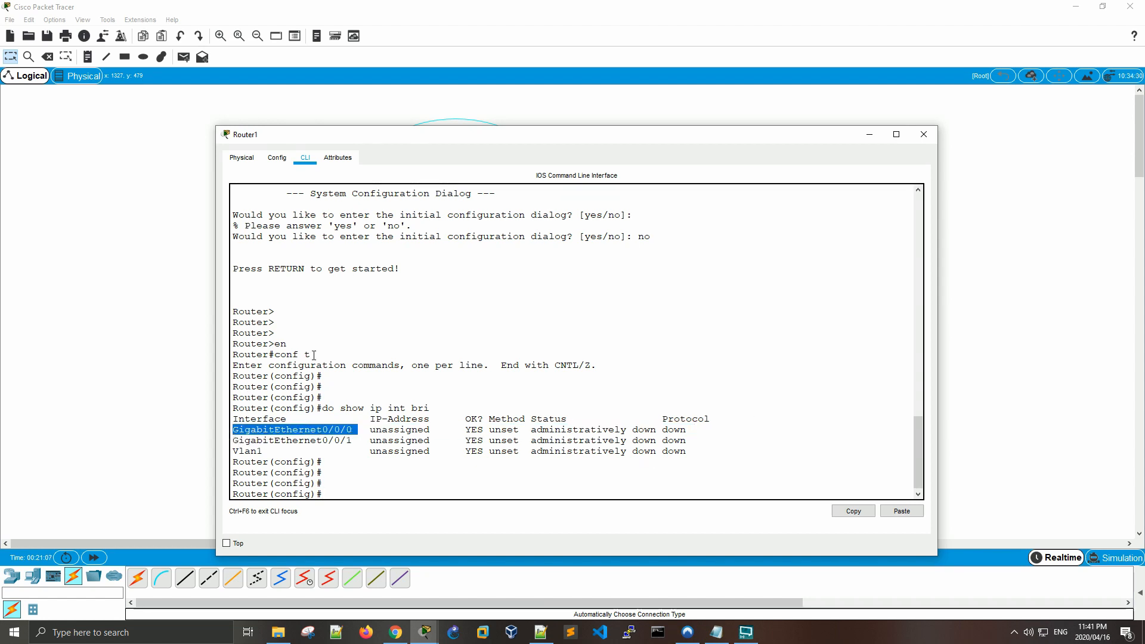
drag(577, 136, 636, 322)
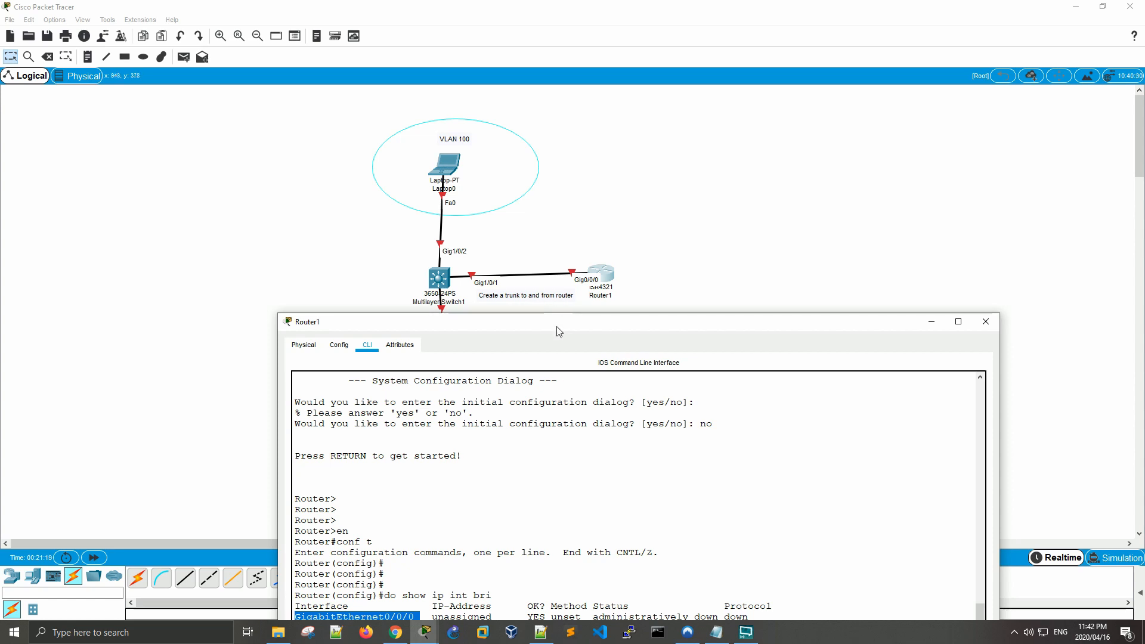
drag(556, 325, 557, 112)
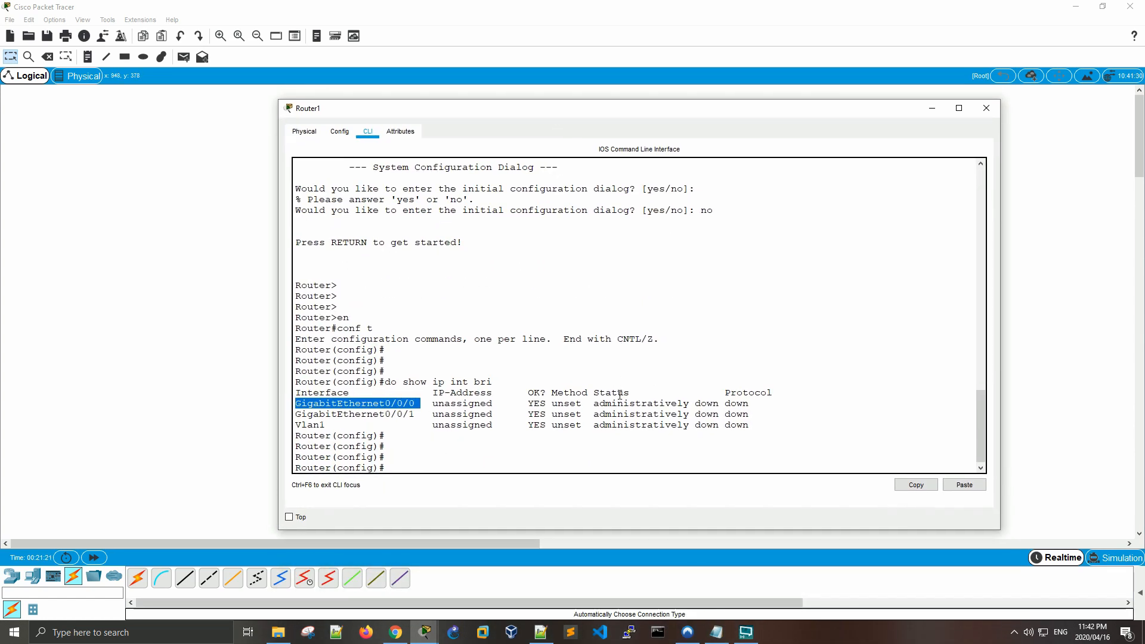
click(560, 465)
key(Return)
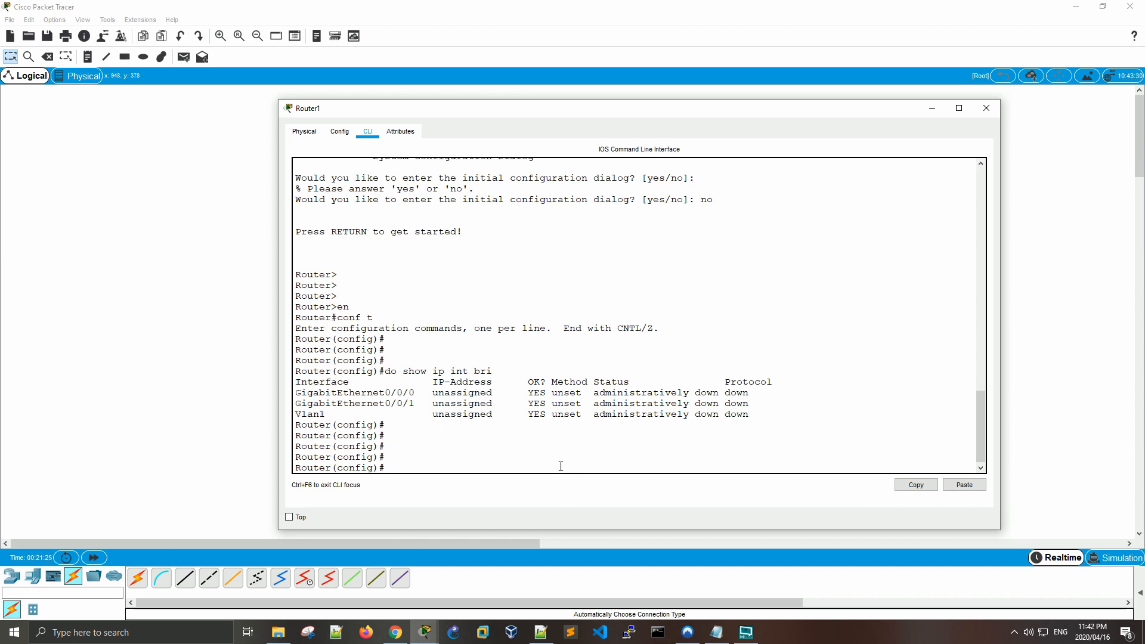
key(Return)
key(Return)
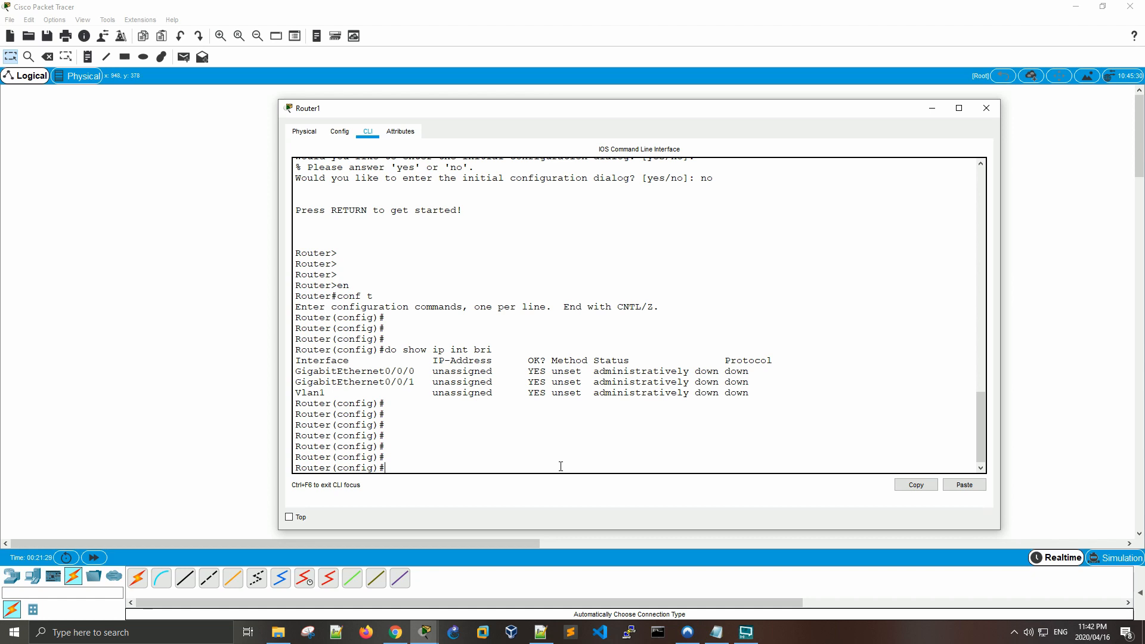
Enable interface gigabitEthernet 0/0/0 on the router with no shut
text(int)
key(Tab)
text(gi)
key(Tab)
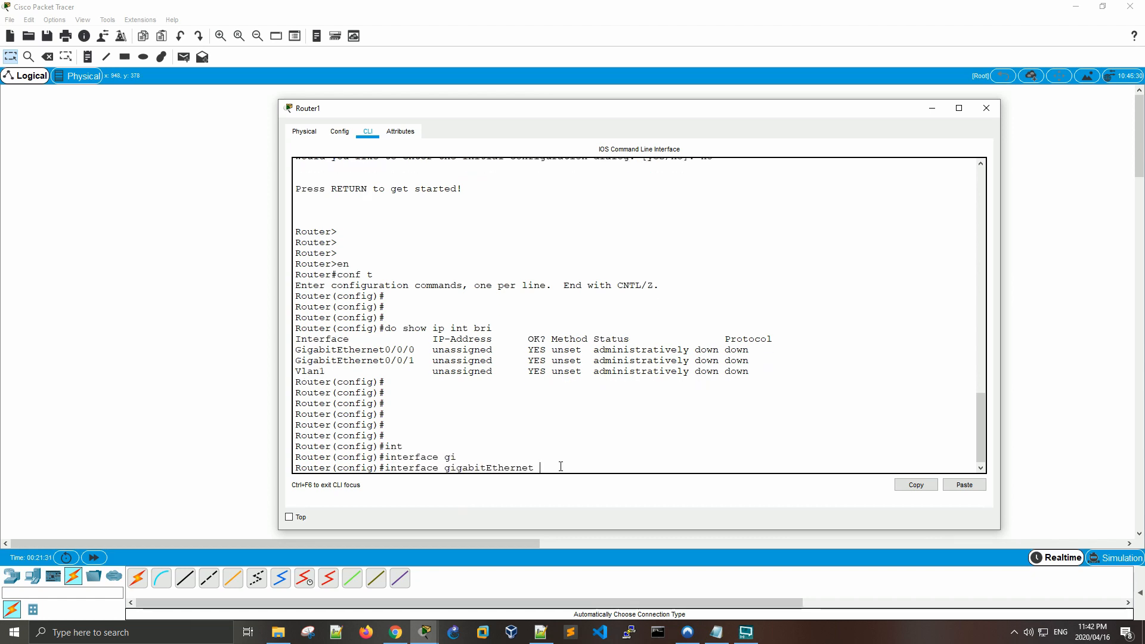
text(0/0/0)
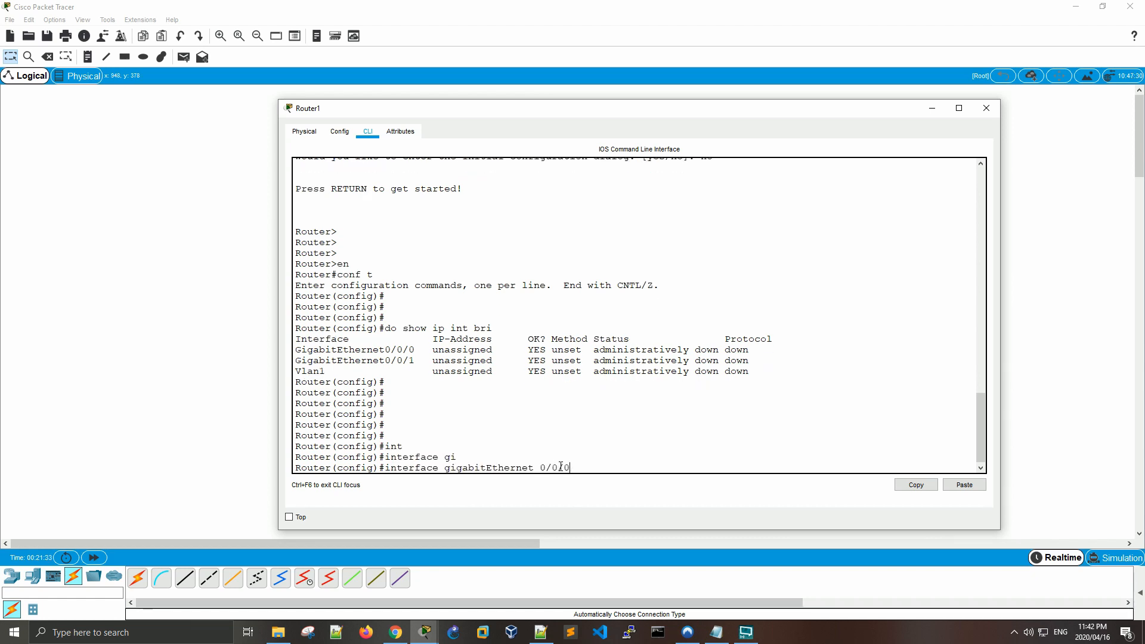
key(Return)
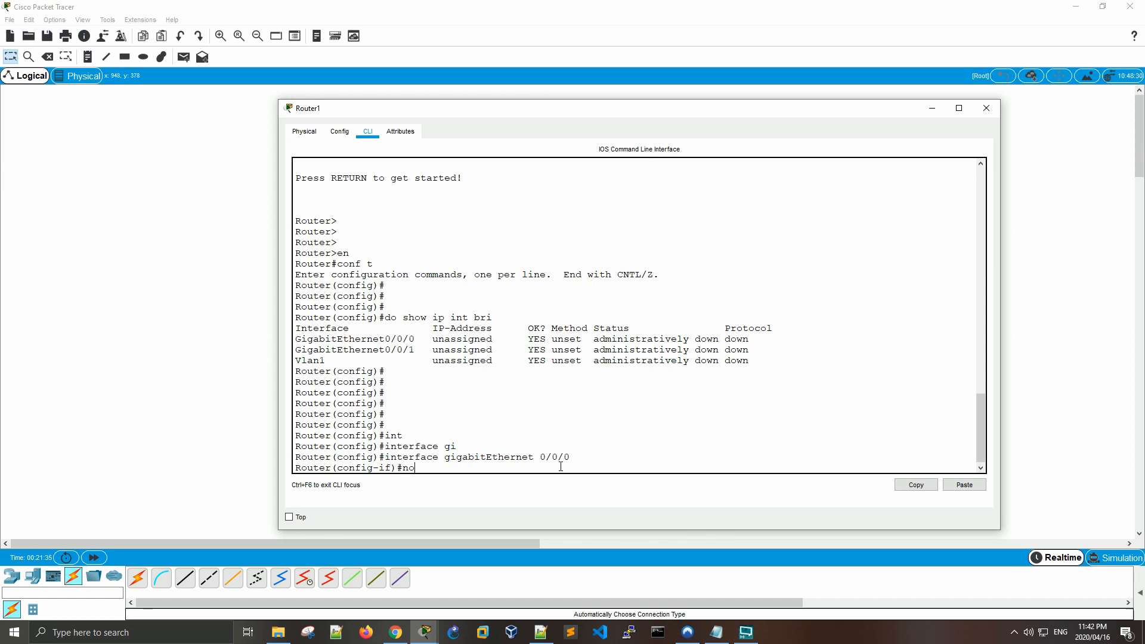
text(no shit)
key(BackSpace)
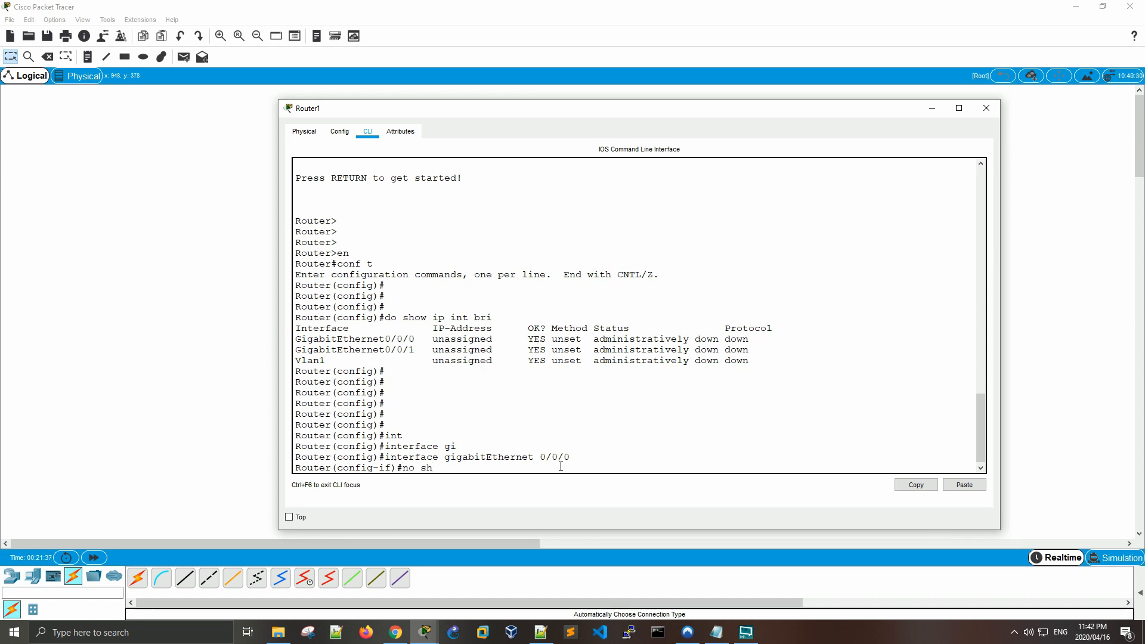
text(ut)
key(Return)
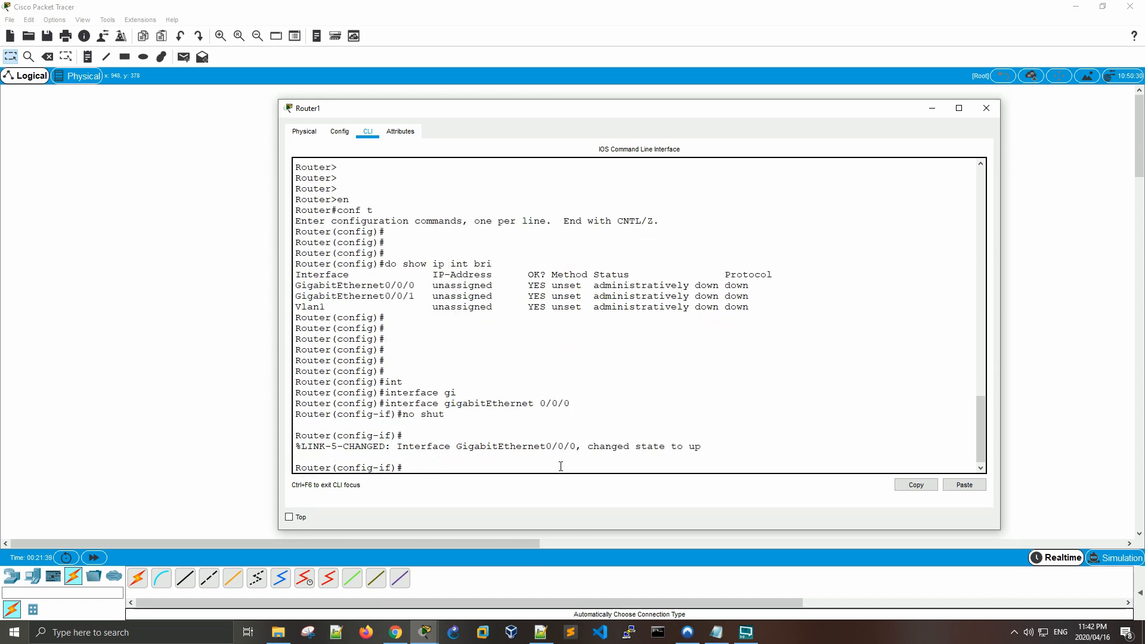
Leave interface configuration with end and re-enter global configuration mode with conf t
key(Return)
key(Return)
text(end)
key(Return)
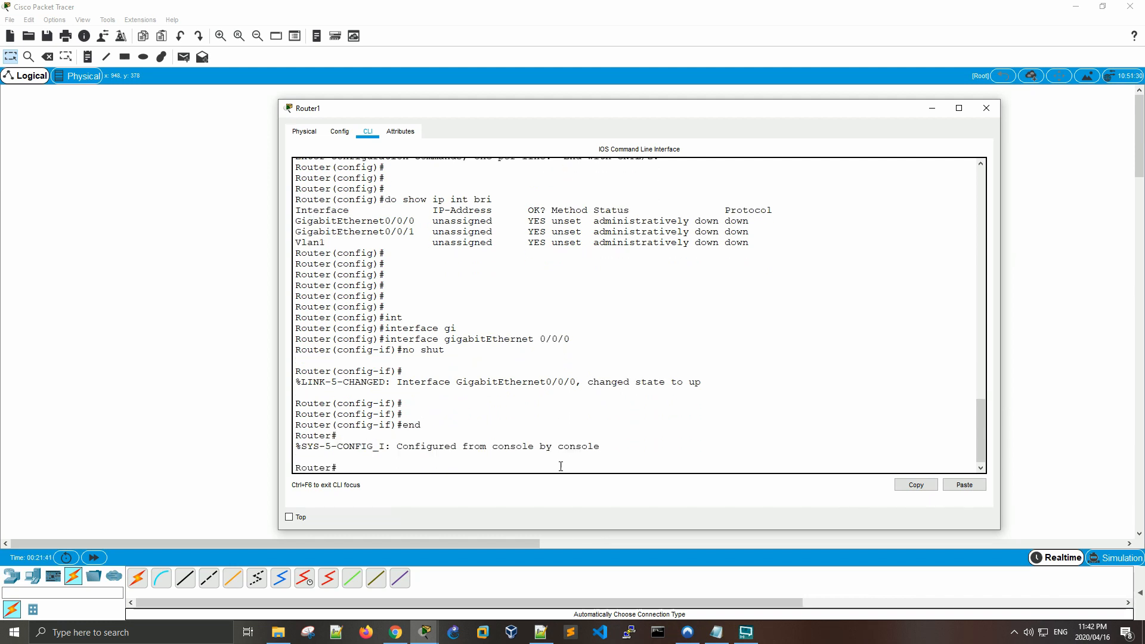
key(Return)
text(con)
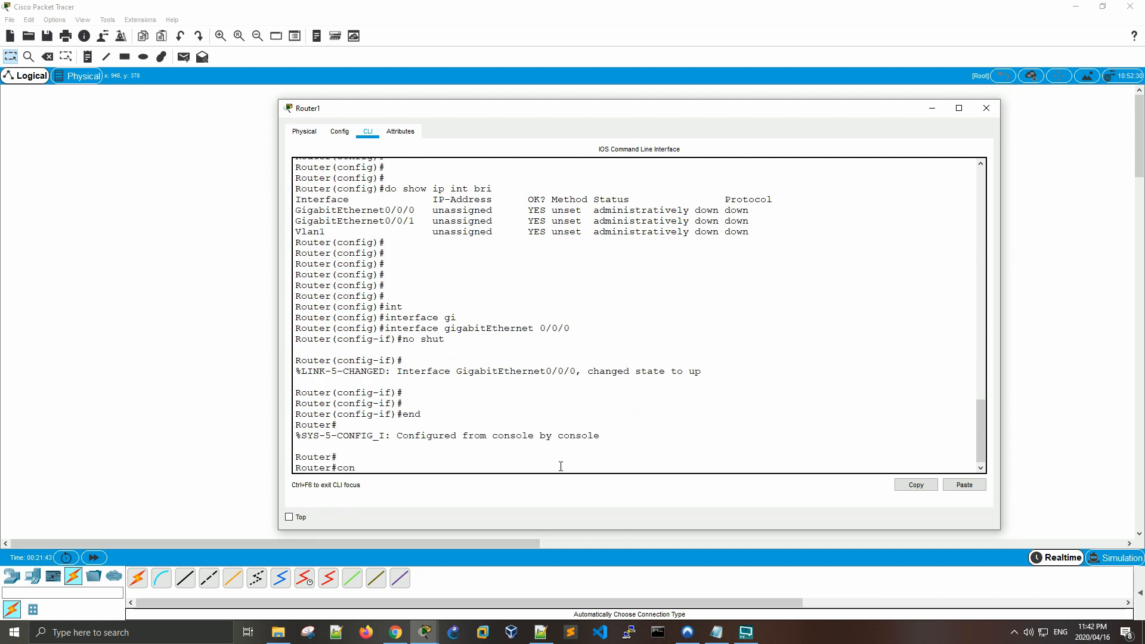
text(m t)
key(Return)
key(Return)
key(Return)
key(Return)
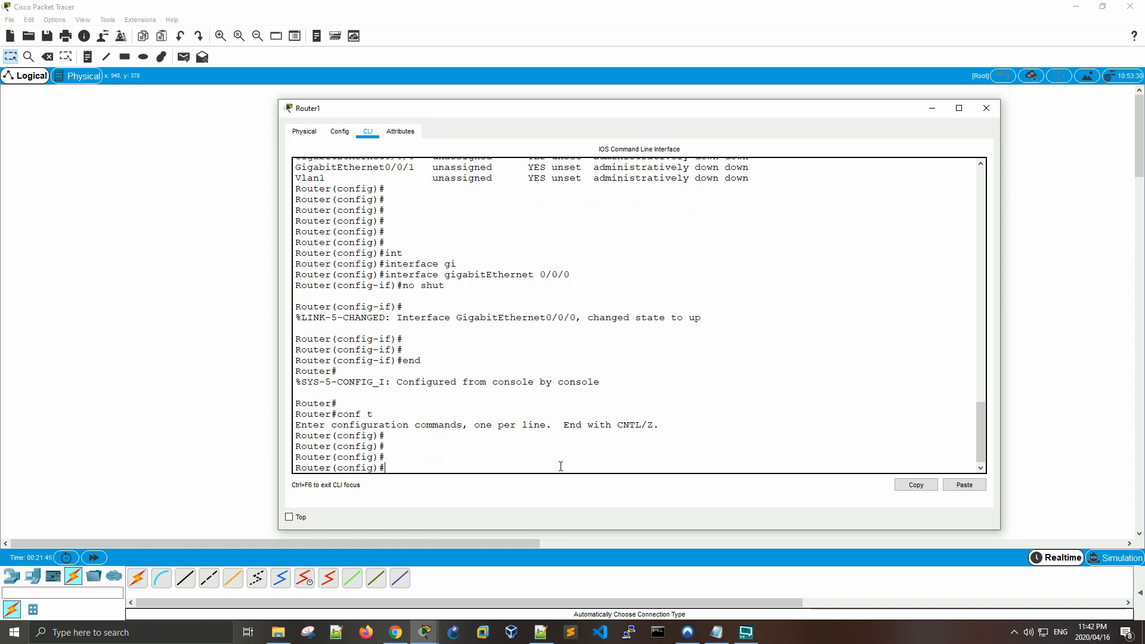
Create subinterface gigabitEthernet 0/0/0.1 on the router and enter its configuration mode
text(int)
key(Tab)
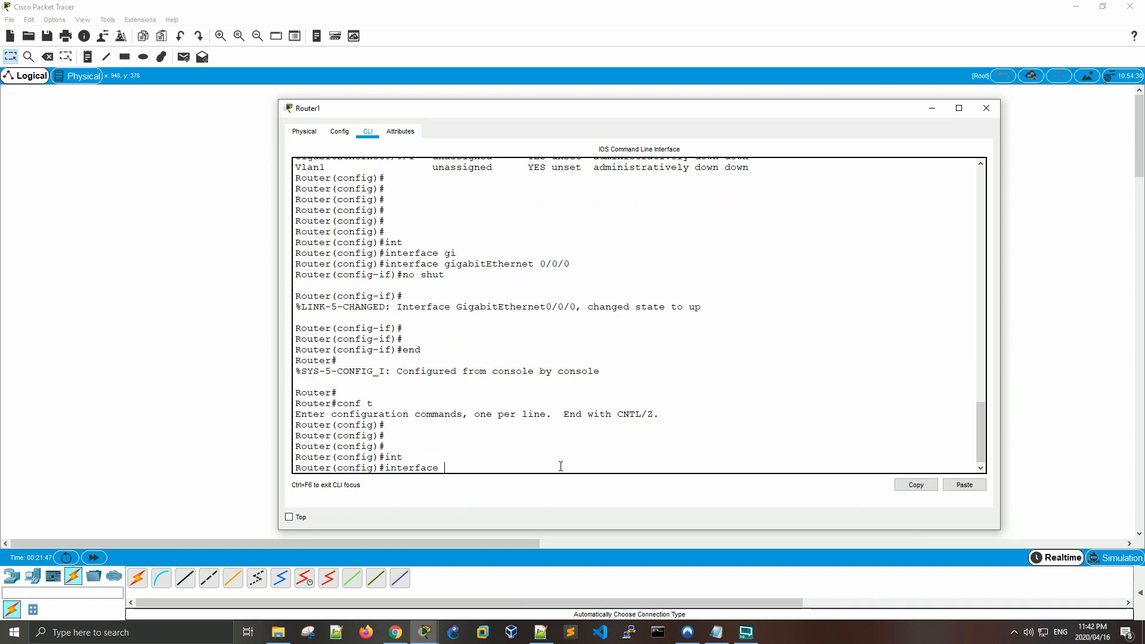
text(gi)
key(Tab)
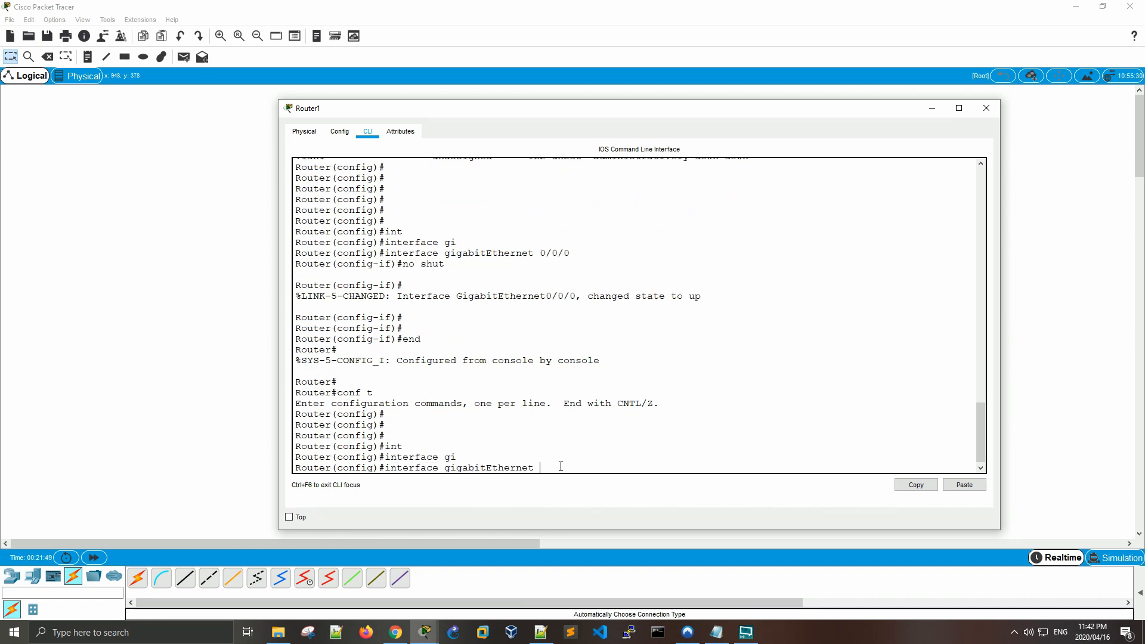
text(0/0/0.1)
drag(582, 110, 586, 327)
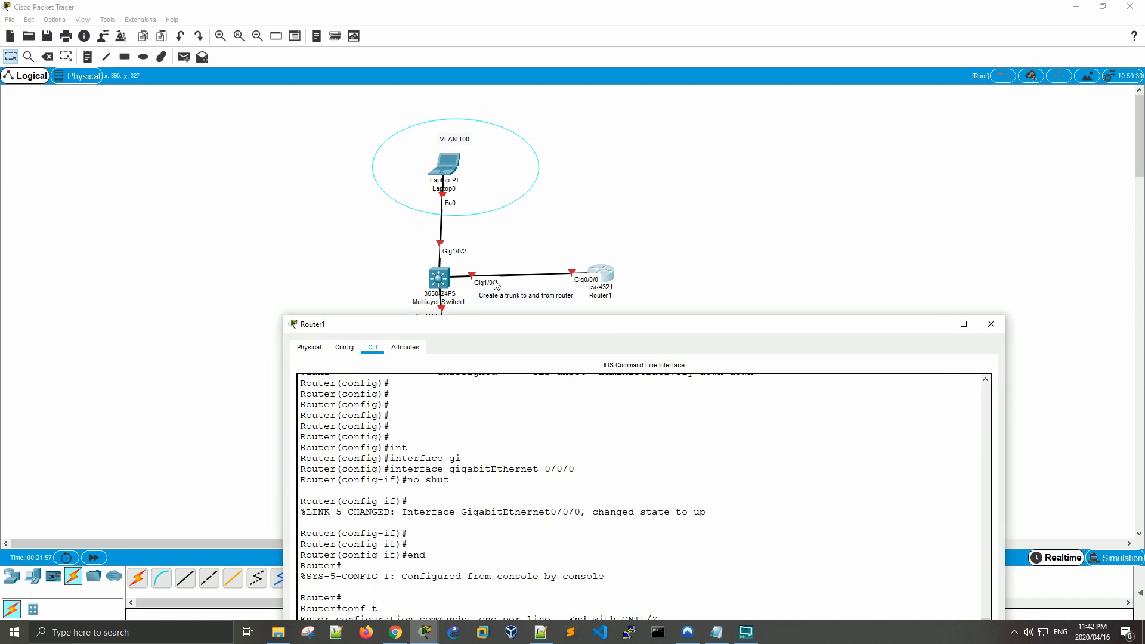
drag(531, 327, 521, 97)
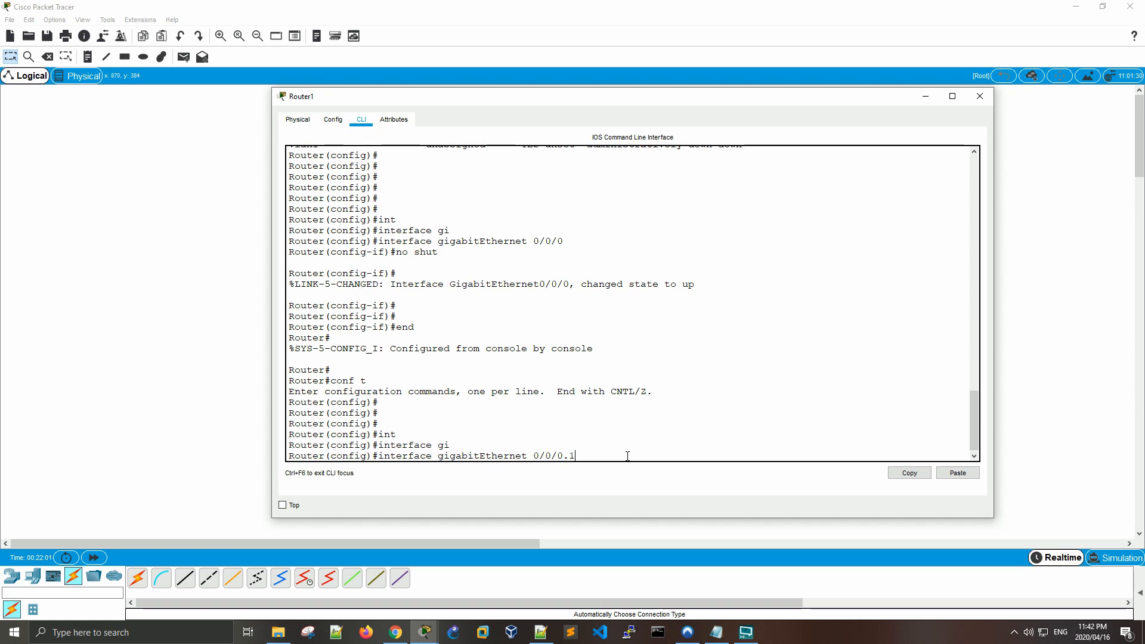
key(Return)
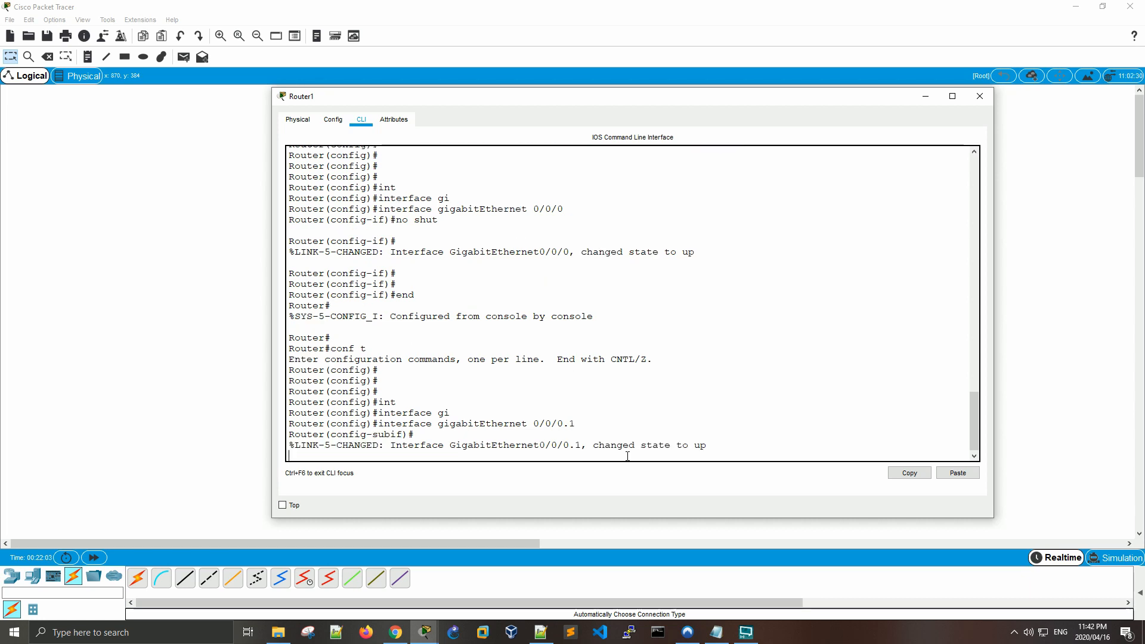
key(Return)
key(Return)
key(Return)
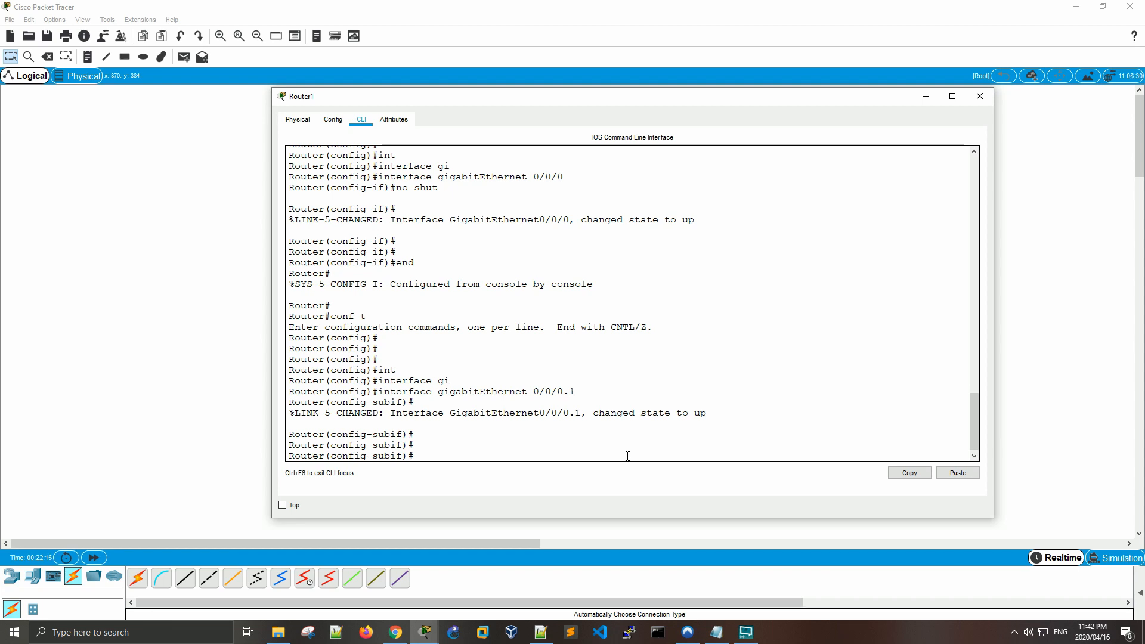
Try to assign ip address 192.168.1.254 255.255.255.0 to subinterface 0/0/0.1 before setting its encapsulation
text(add)
key(Tab)
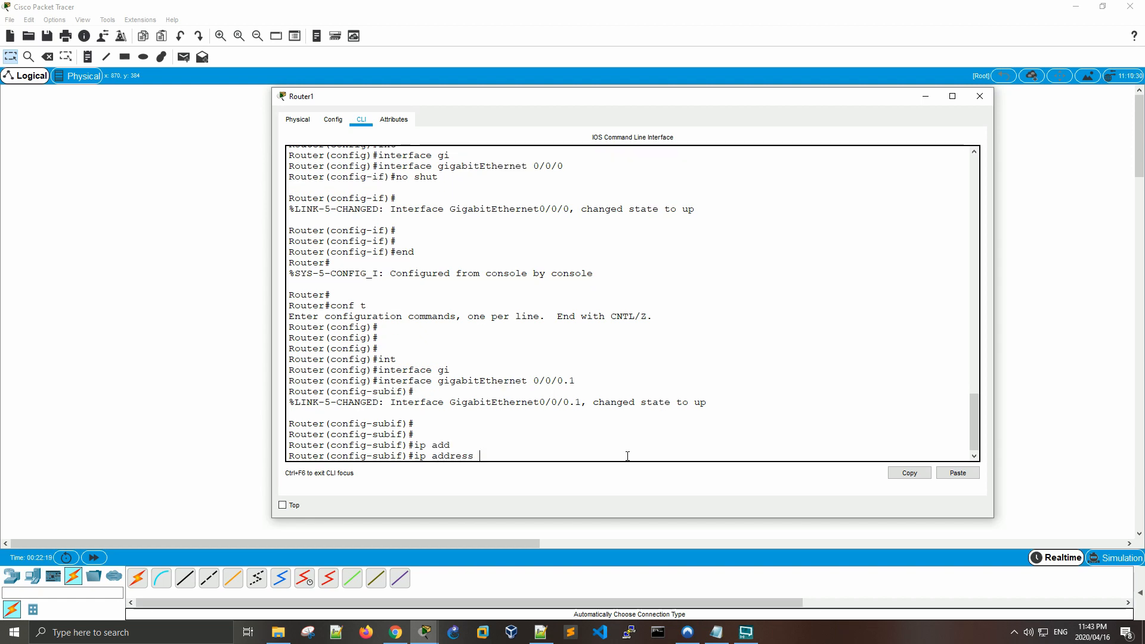
text(192.168.1.)
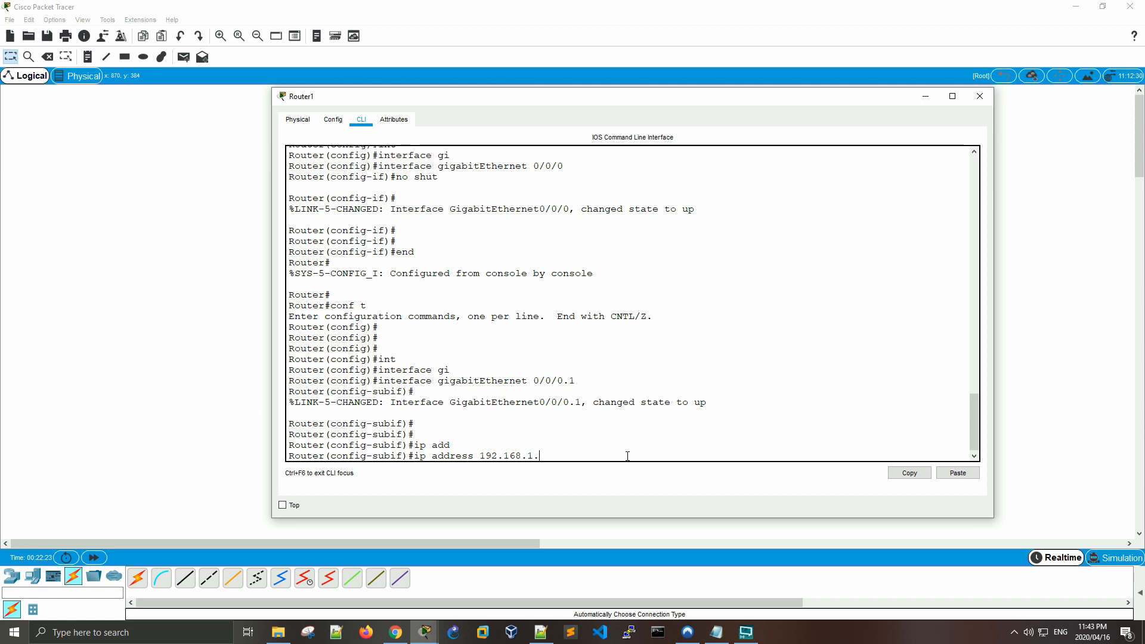
text(254 255.255.255.0)
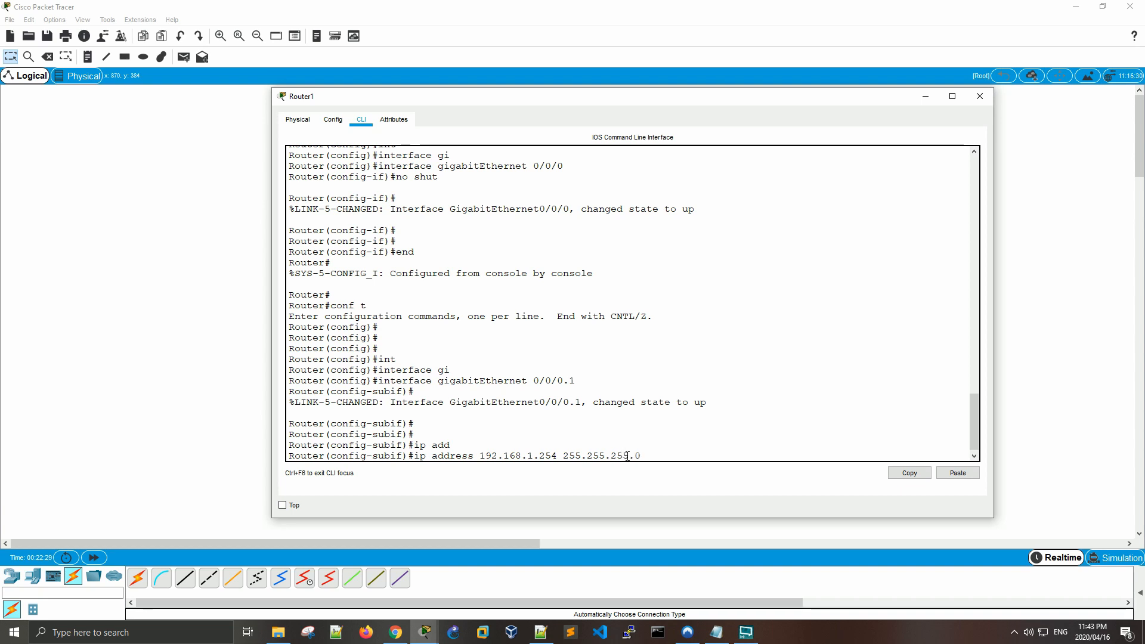
key(Return)
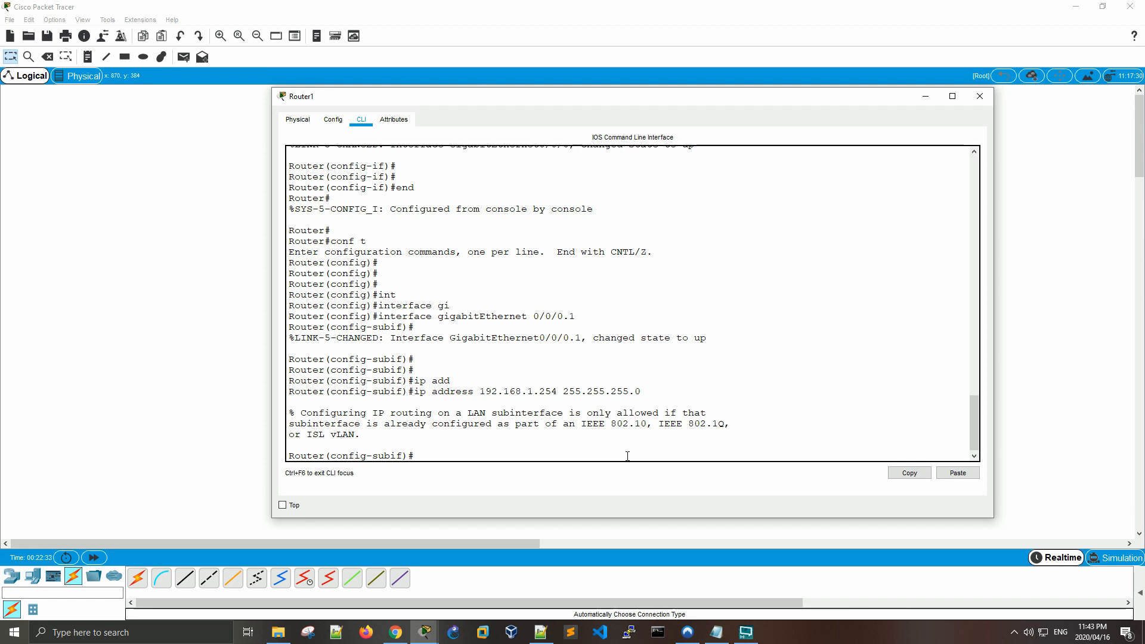
key(Return)
key(Return)
Set the encapsulation of subinterface 0/0/0.1 to dot1Q 1 native, checking the available options with ?
text(en)
key(Tab)
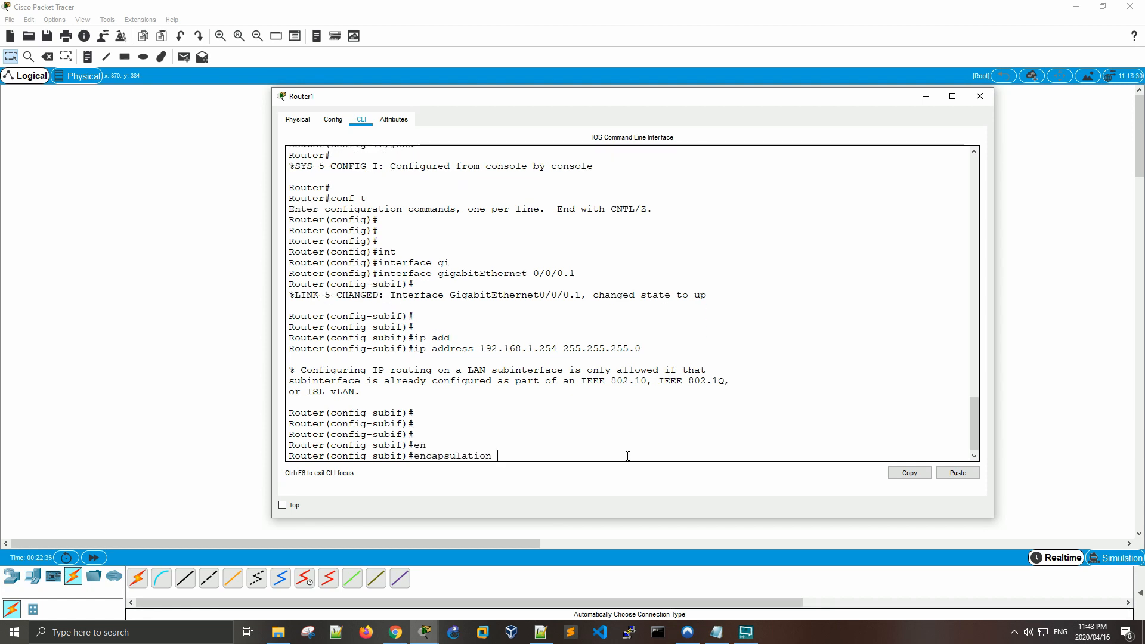
text(do)
key(Tab)
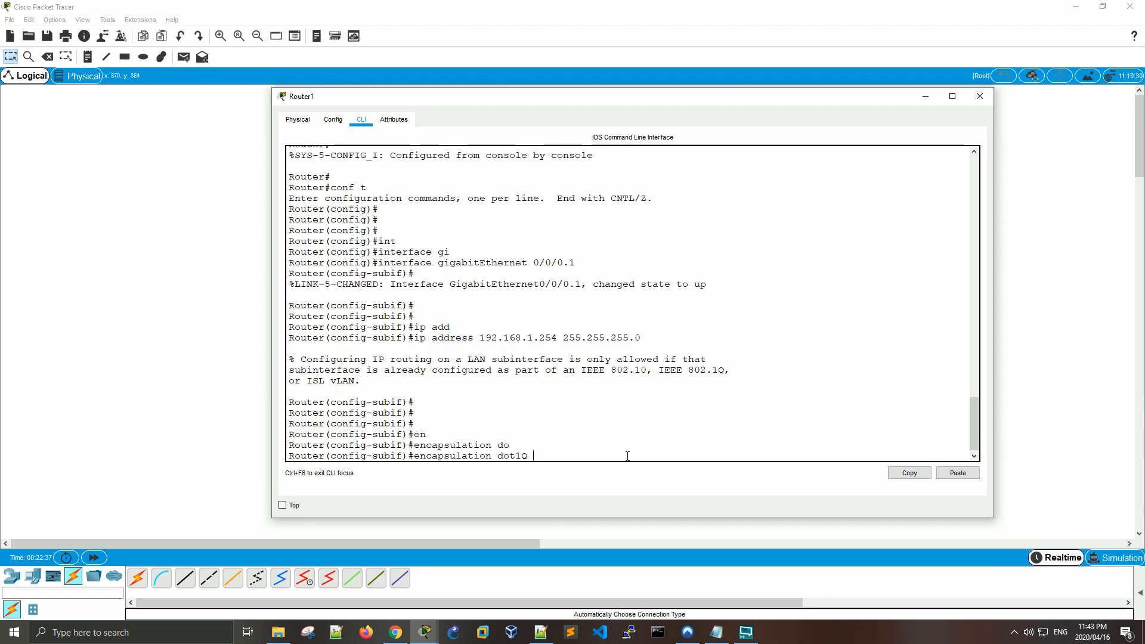
text(1 ?)
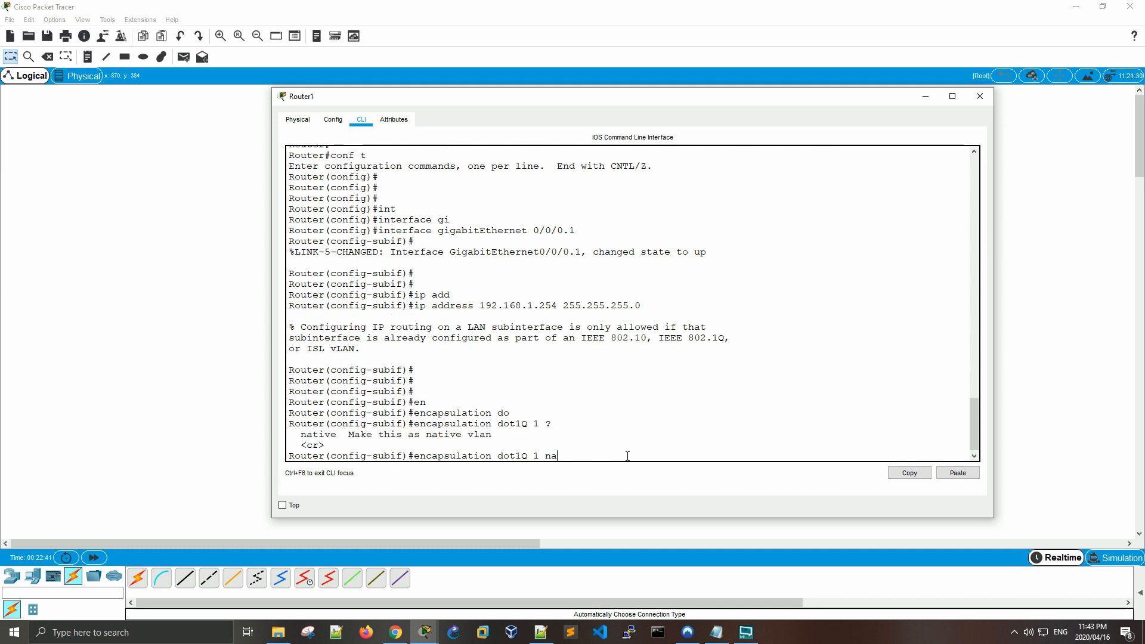
text(na)
key(Tab)
key(Return)
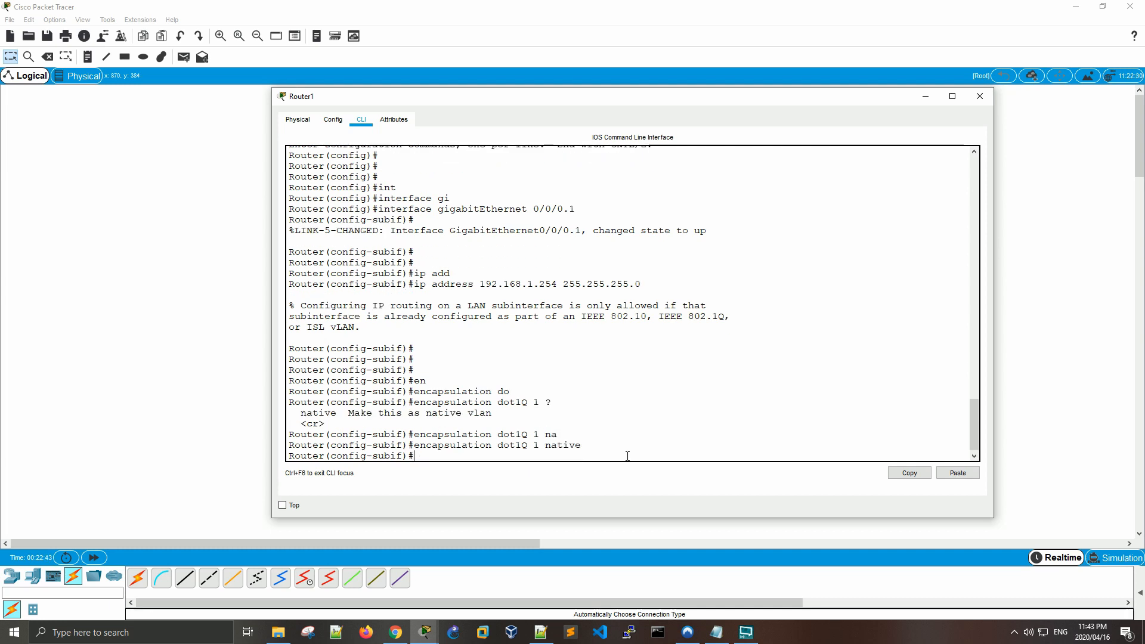
Assign ip address 192.168.1.254 255.255.255.0 to the native VLAN subinterface 0/0/0.1
key(Up)
key(Up)
key(Return)
key(Return)
key(Return)
key(Return)
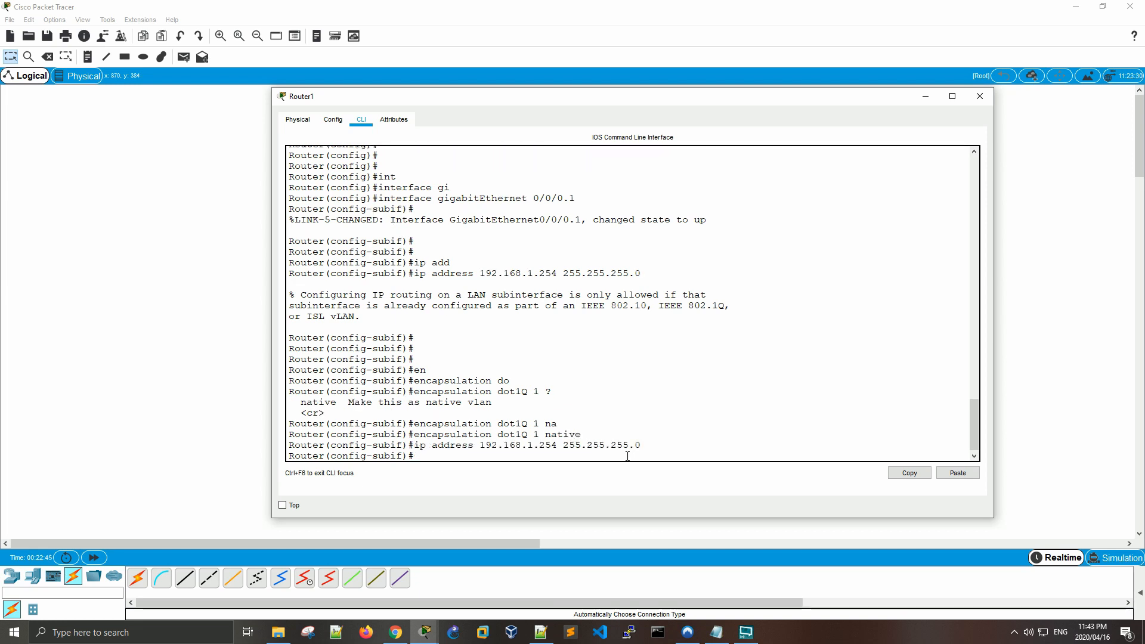
key(BackSpace)
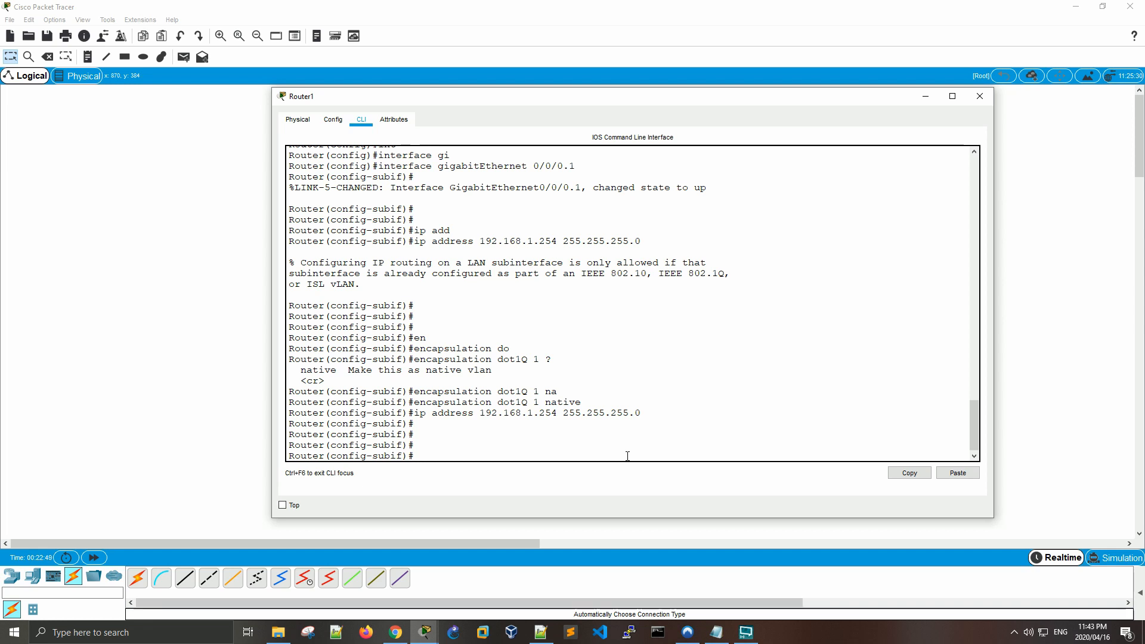
key(Return)
key(Return)
key(Return)
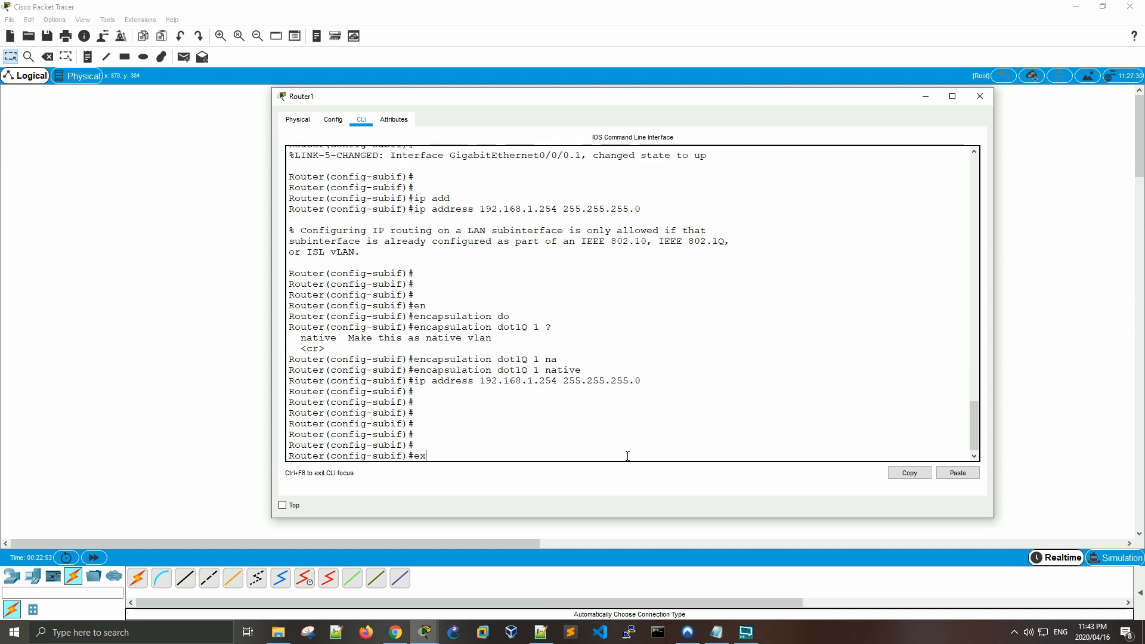
Exit the 0/0/0.1 subinterface and create subinterface gigabitEthernet 0/0/0.100 for VLAN 100
text(exit)
key(Return)
key(Return)
key(Return)
text(exit)
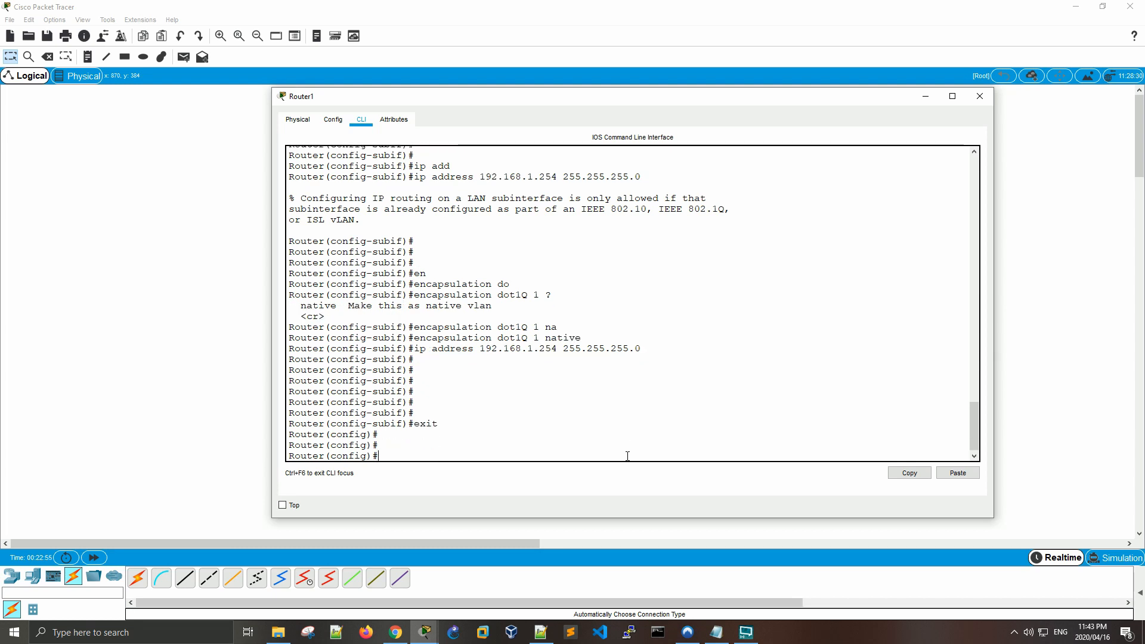
key(Up)
key(Up)
key(Up)
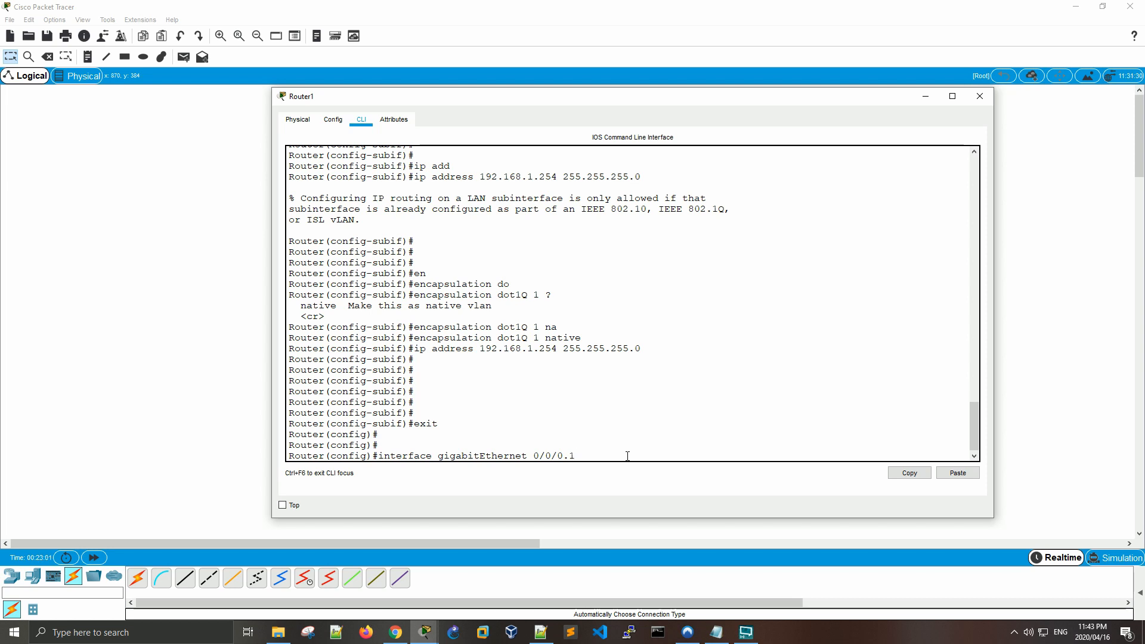
text(00)
key(Return)
key(Return)
key(Return)
key(Return)
key(Return)
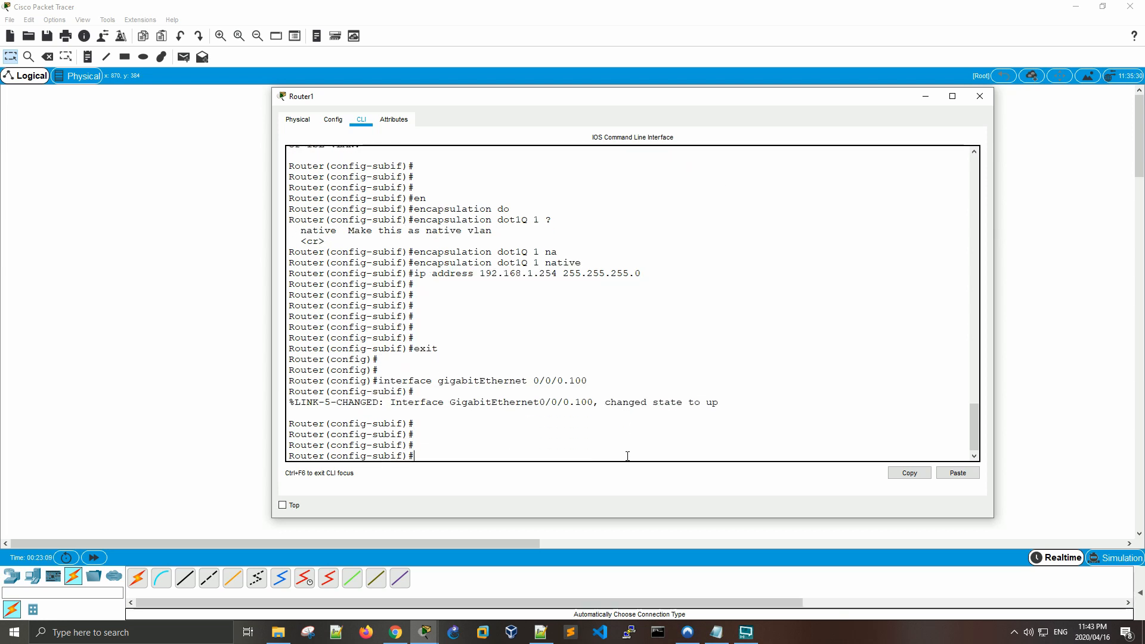
Set the encapsulation of subinterface 0/0/0.100 to dot1Q 100
key(Up)
key(Up)
key(Up)
key(Up)
key(BackSpace)
key(BackSpace)
key(BackSpace)
key(BackSpace)
text(100)
key(Return)
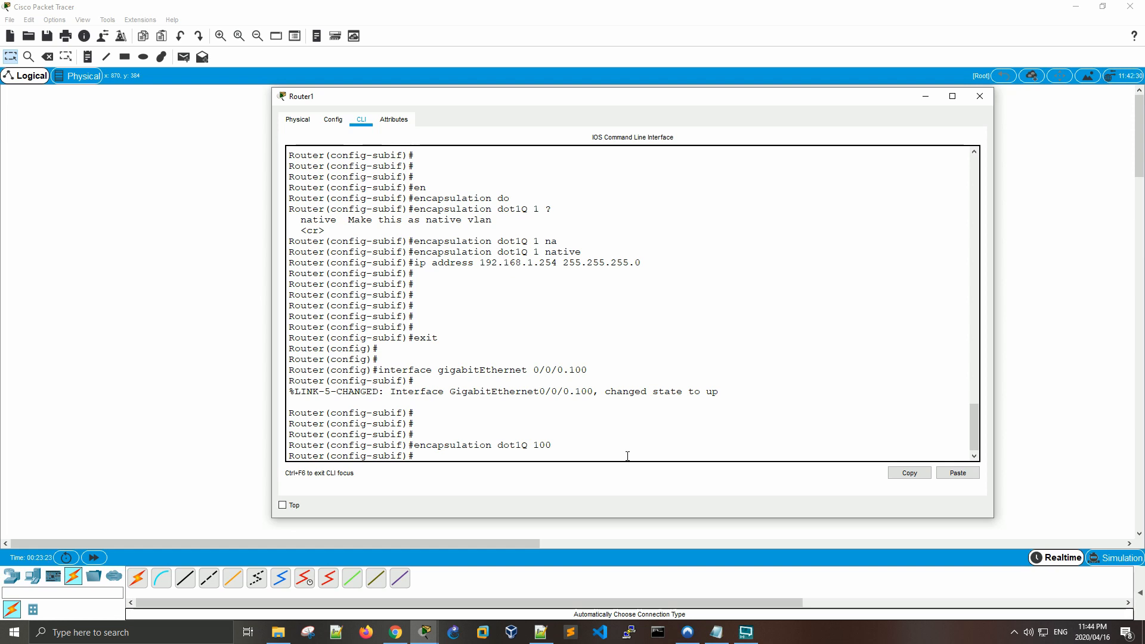
Assign ip address 192.168.100.254 255.255.255.0 to subinterface 0/0/0.100
text(ip a)
key(Tab)
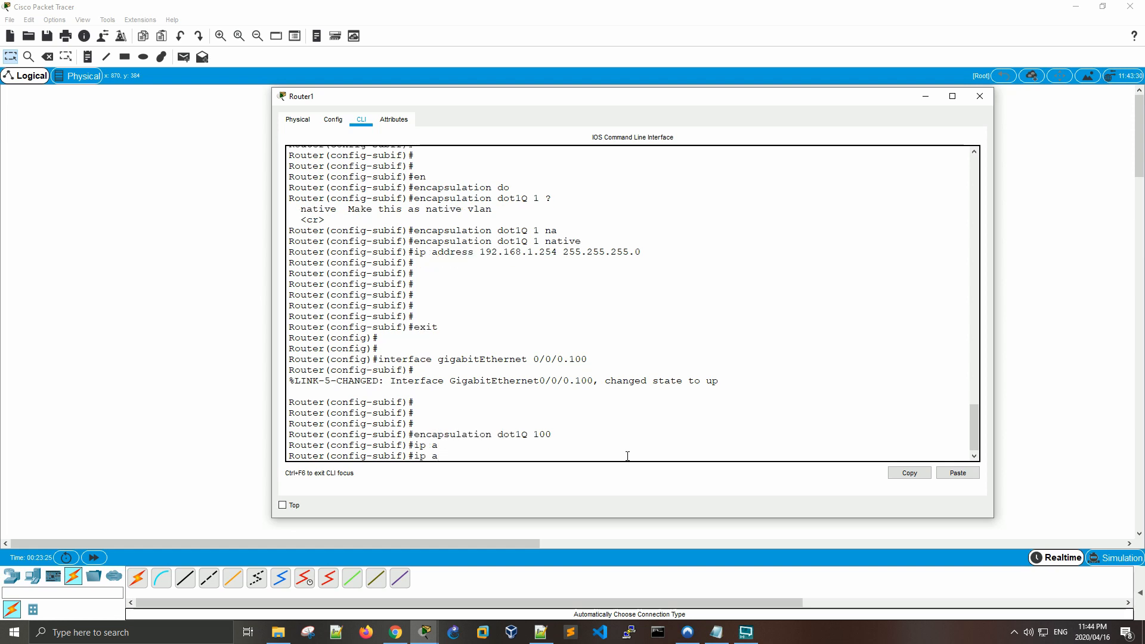
text(dd)
key(Tab)
text(192.16)
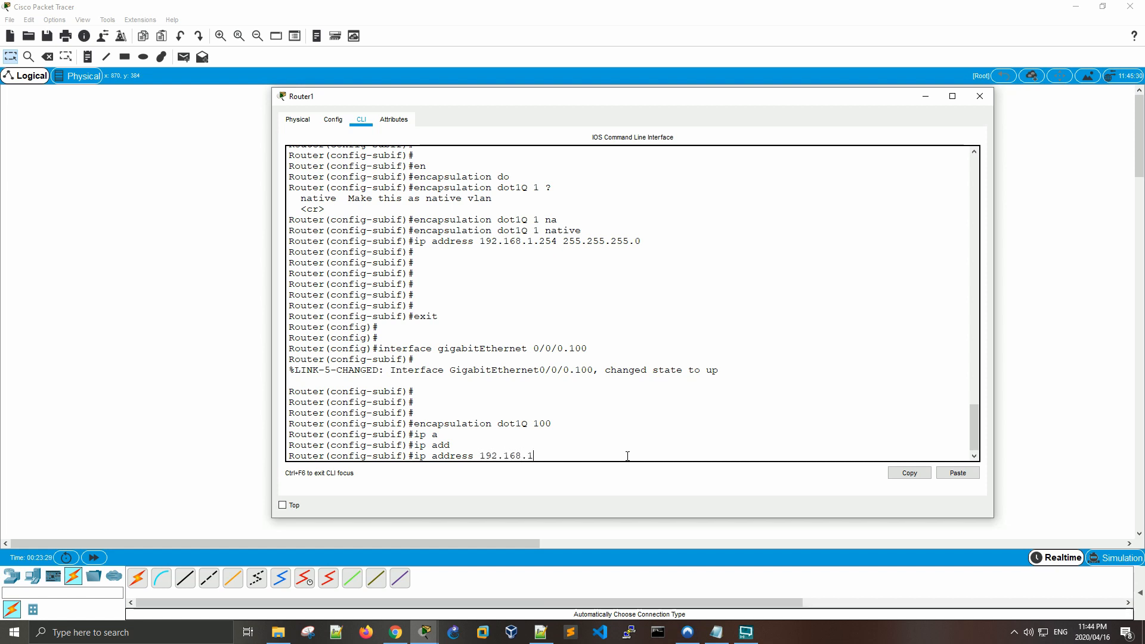
text(8.100.254 255.255.255.0)
key(Return)
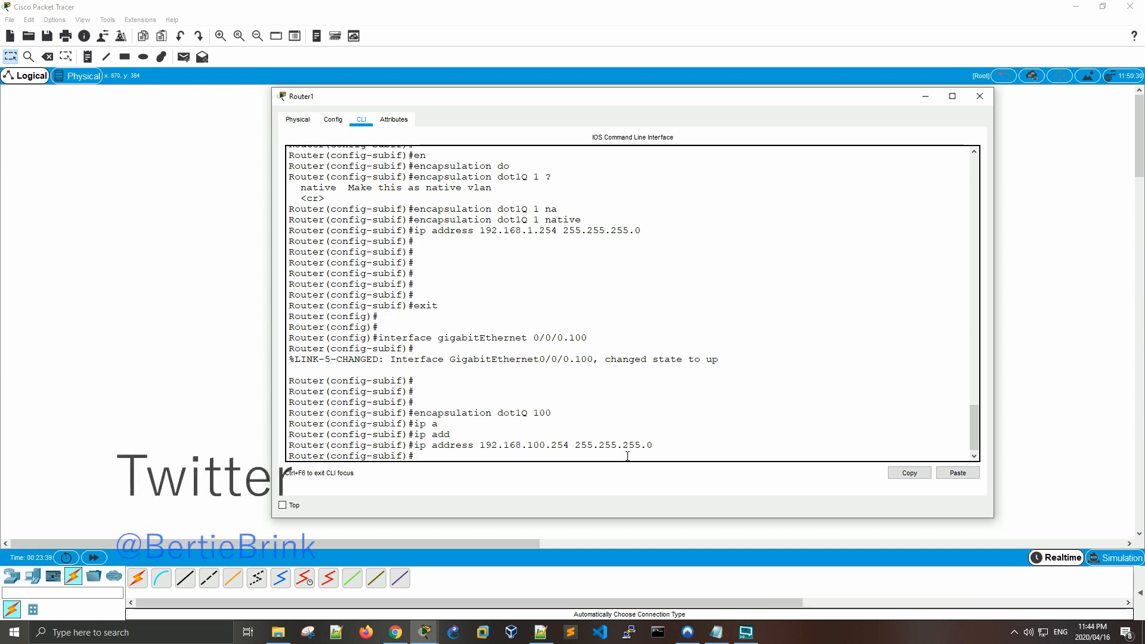
key(Return)
key(Return)
key(Return)
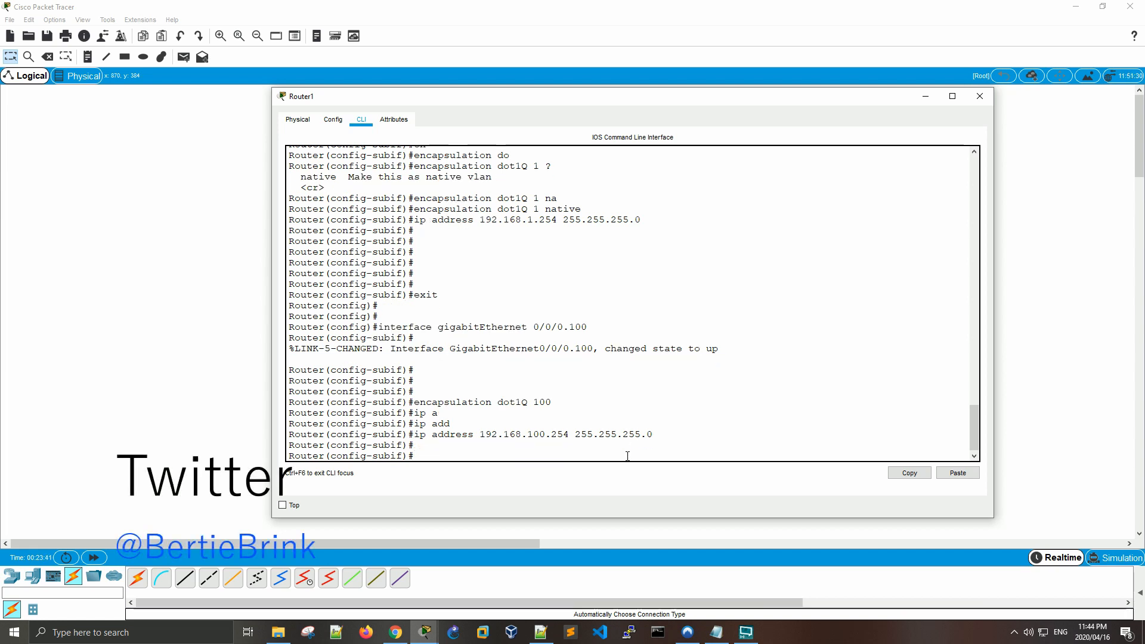
Exit the 0/0/0.100 subinterface and create subinterface gigabitEthernet 0/0/0.150 for VLAN 150
text(ec)
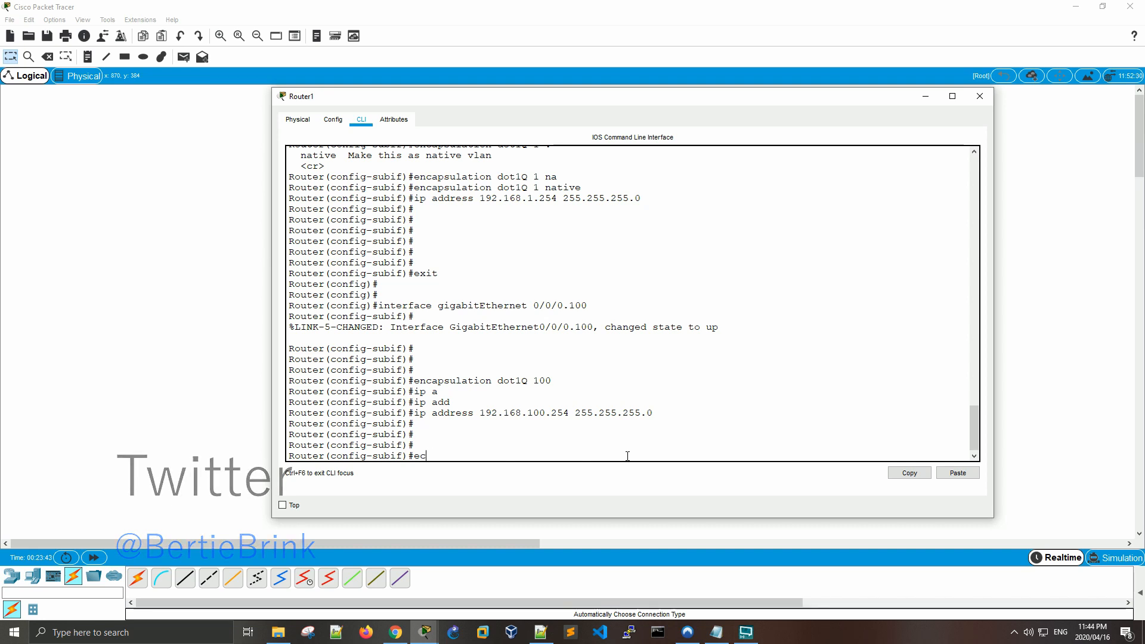
text(it)
key(Return)
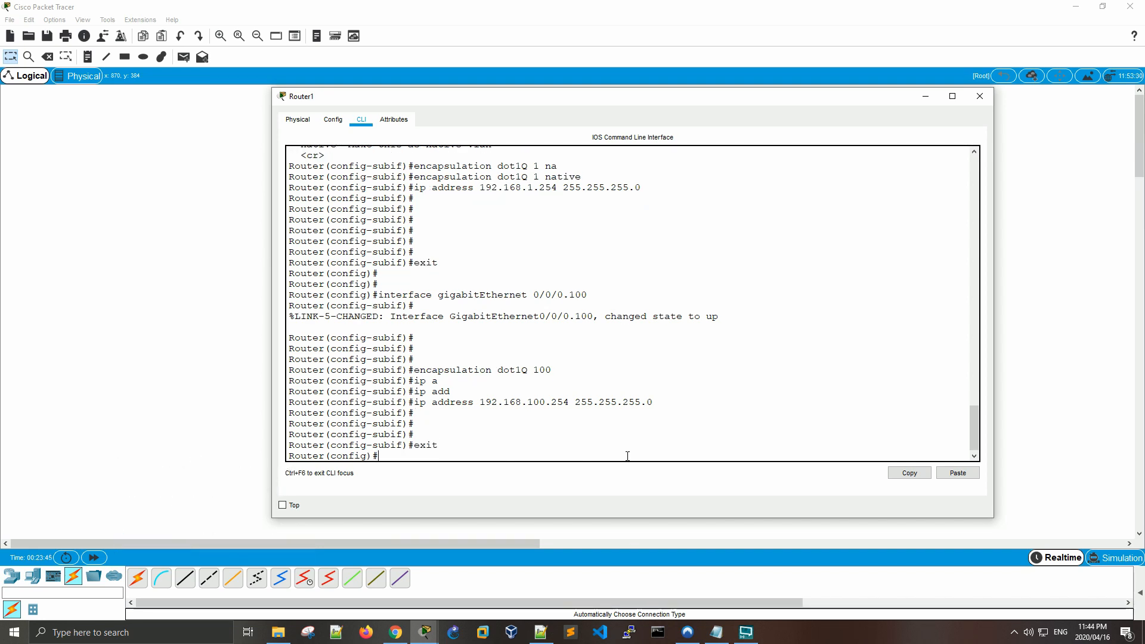
key(Up)
key(Up)
key(Up)
key(Up)
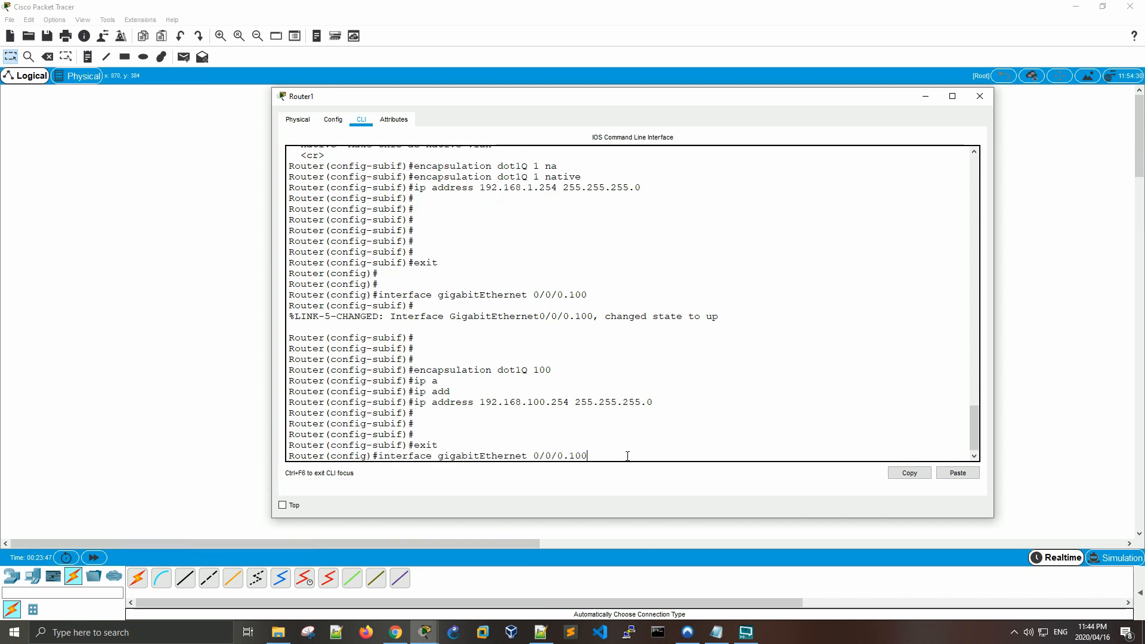
key(BackSpace)
key(BackSpace)
text(50)
key(Return)
key(Return)
key(Return)
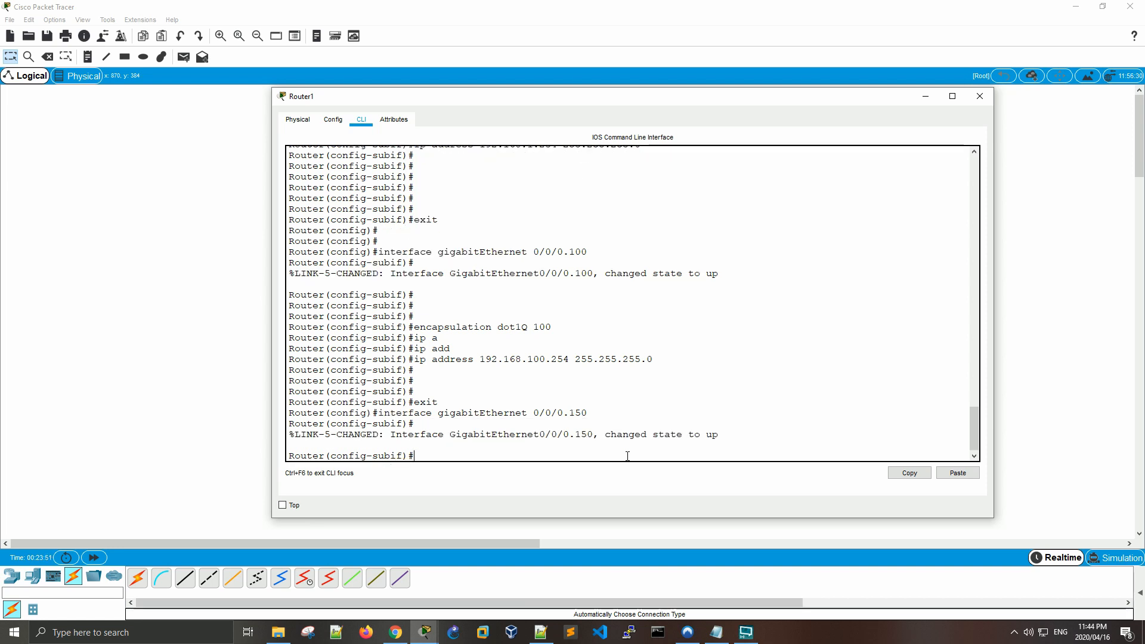
Set the encapsulation of subinterface 0/0/0.150 to dot1Q 150
key(Up)
key(Up)
key(Up)
key(Up)
key(Up)
key(Up)
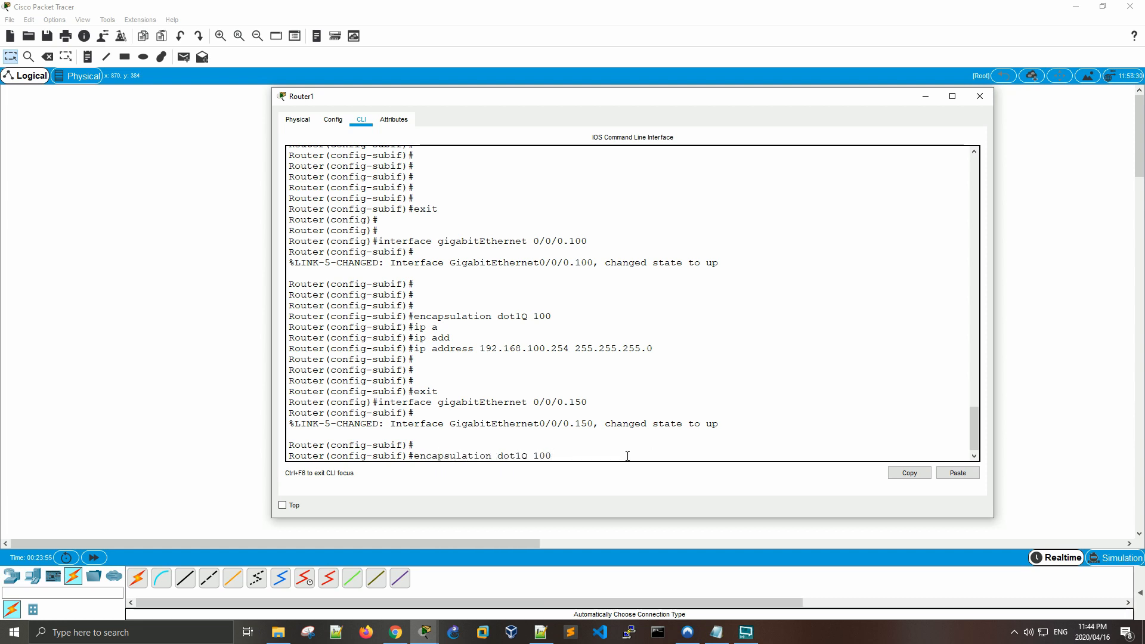
key(BackSpace)
key(BackSpace)
text(50)
key(Return)
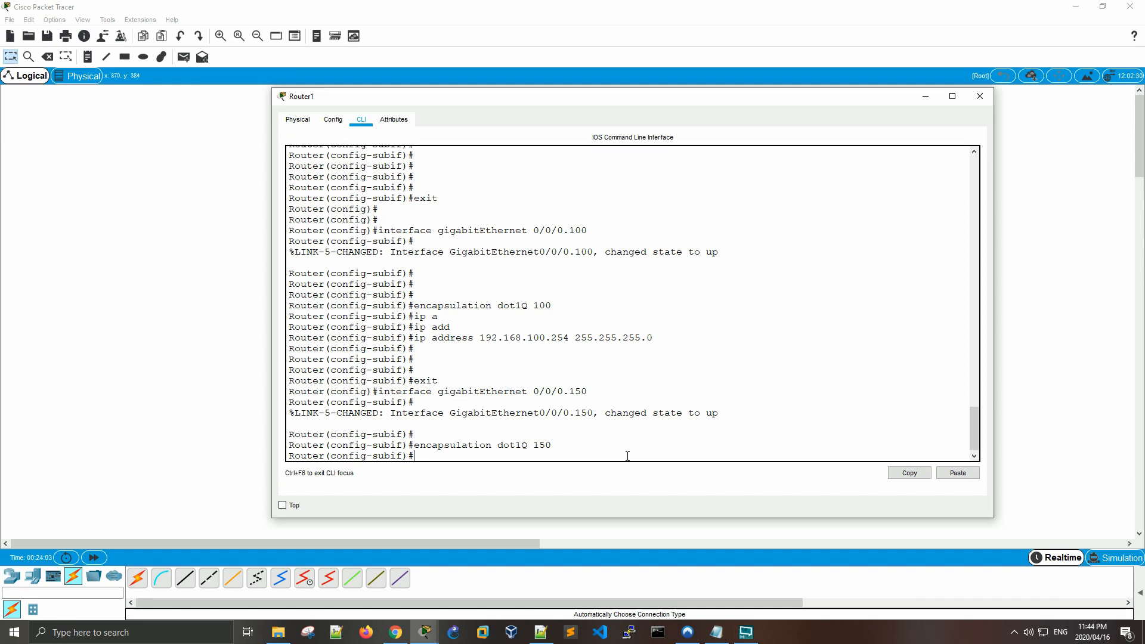
Assign ip address 192.168.150.254 255.255.255.0 to subinterface 0/0/0.150
key(Up)
key(Up)
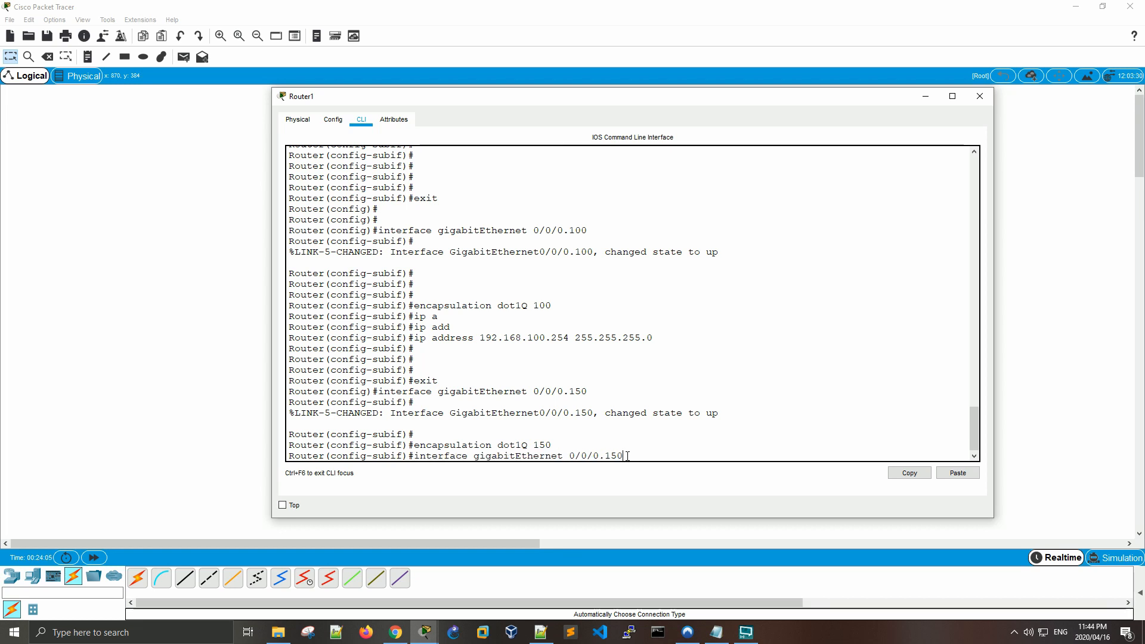
key(Up)
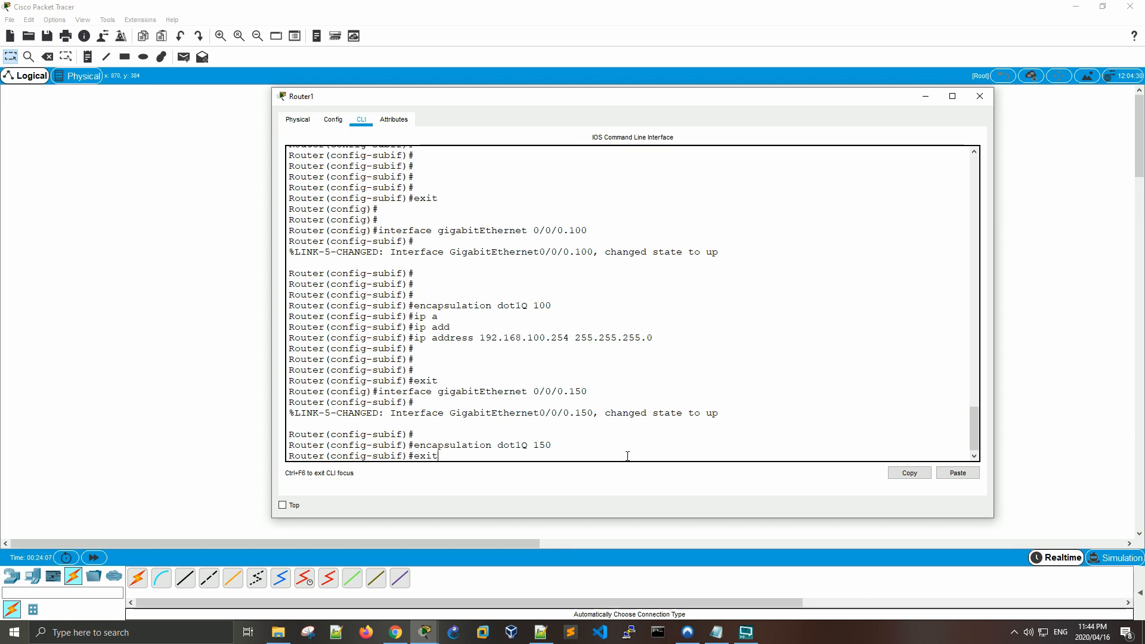
key(BackSpace)
key(BackSpace)
key(BackSpace)
key(BackSpace)
text(ip)
key(Tab)
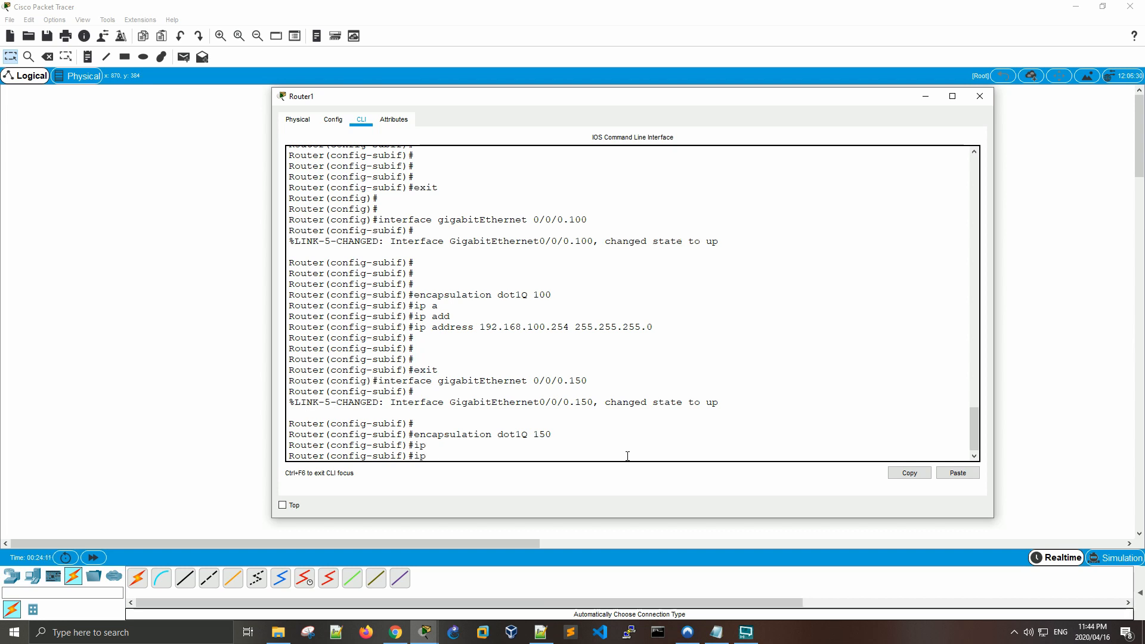
text(add)
key(Tab)
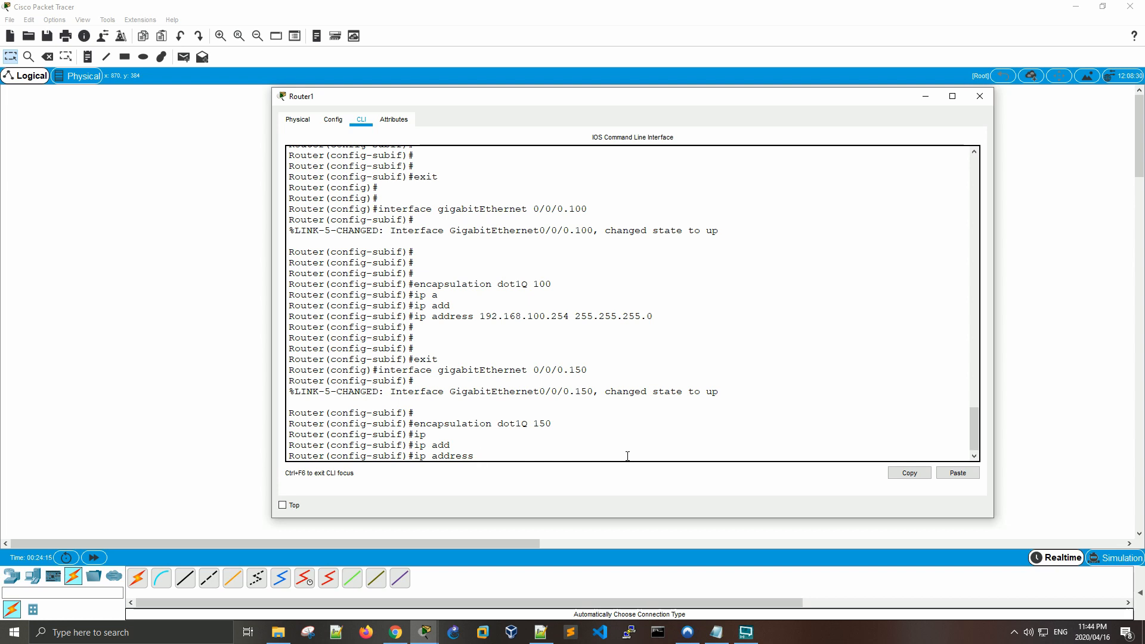
text(192.168.150.254 255.255.255.0)
key(Return)
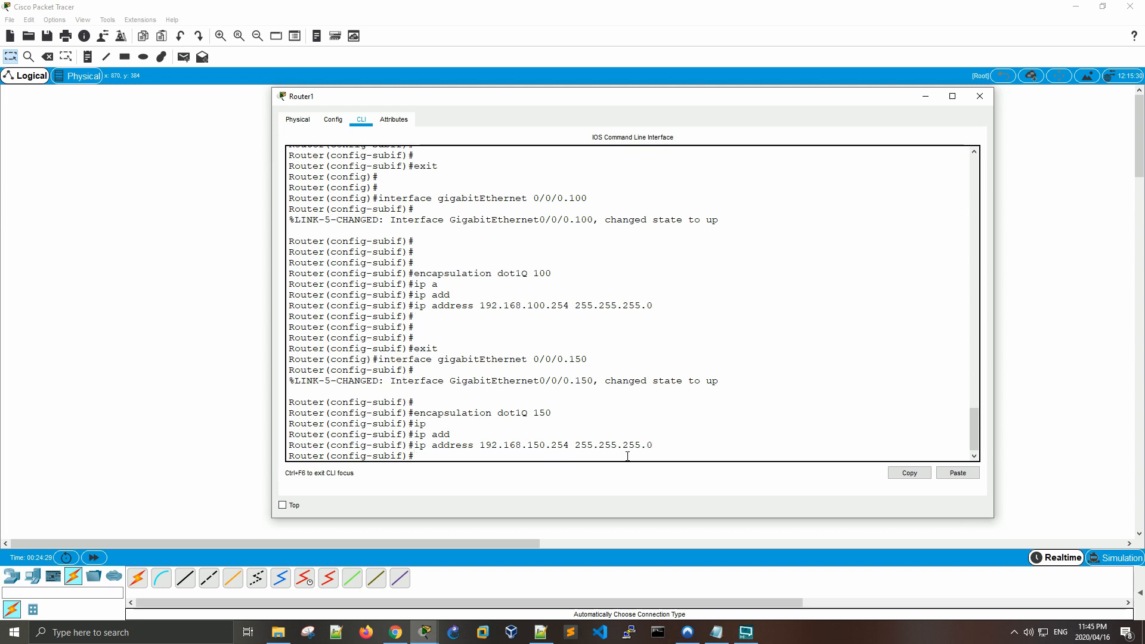
Exit the 0/0/0.150 subinterface and end configuration mode to return to the privileged prompt
key(Return)
key(Return)
text(ec)
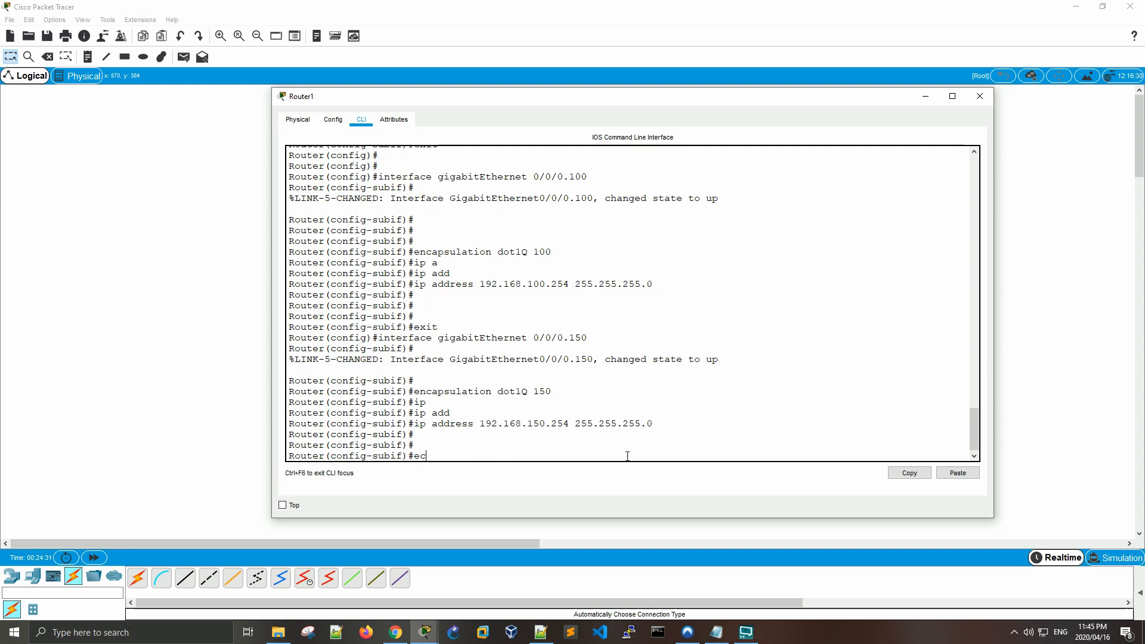
key(BackSpace)
text(xit)
key(Return)
key(Return)
key(Return)
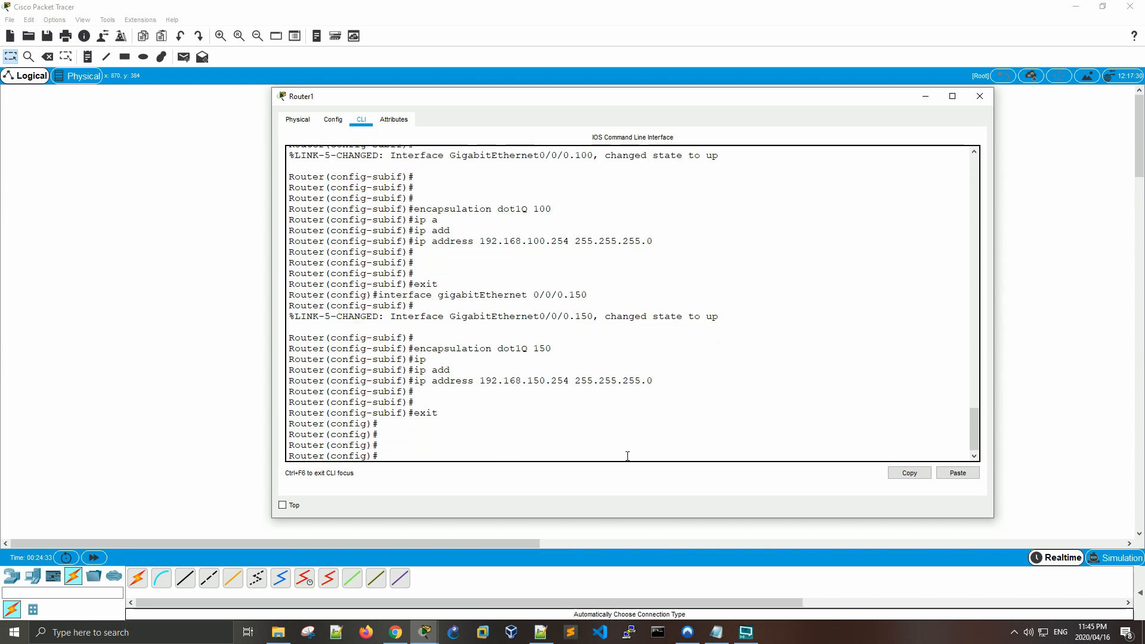
text(end)
key(Return)
key(Return)
key(Return)
key(Return)
Display the router's interface summary with show ip int bri
text(show sh)
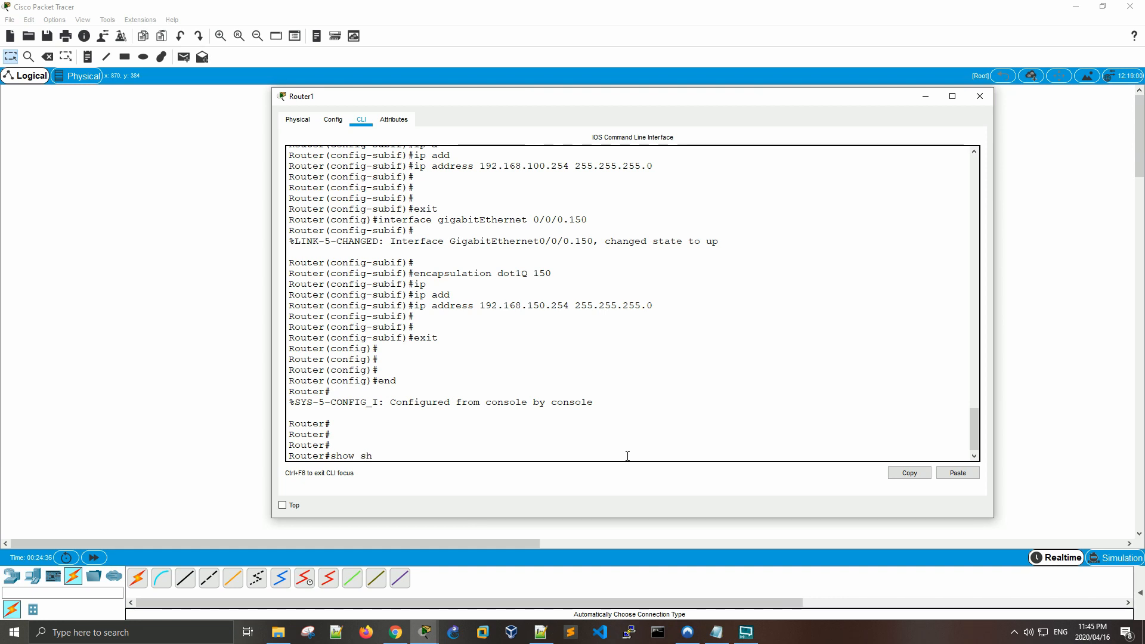
key(Tab)
text(ip int bri)
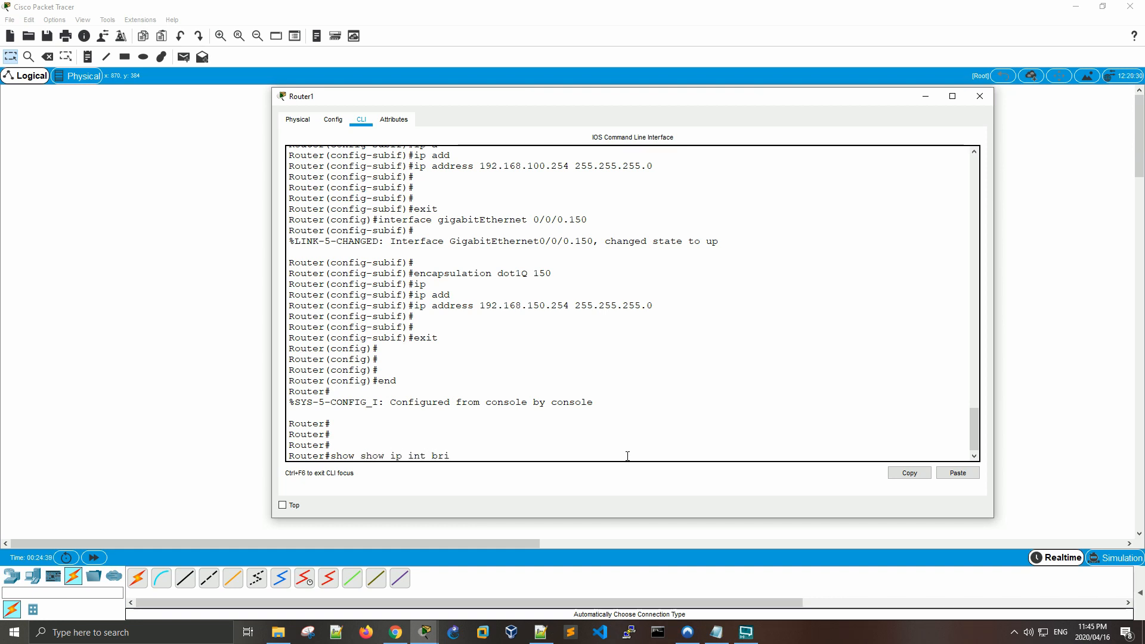
key(Return)
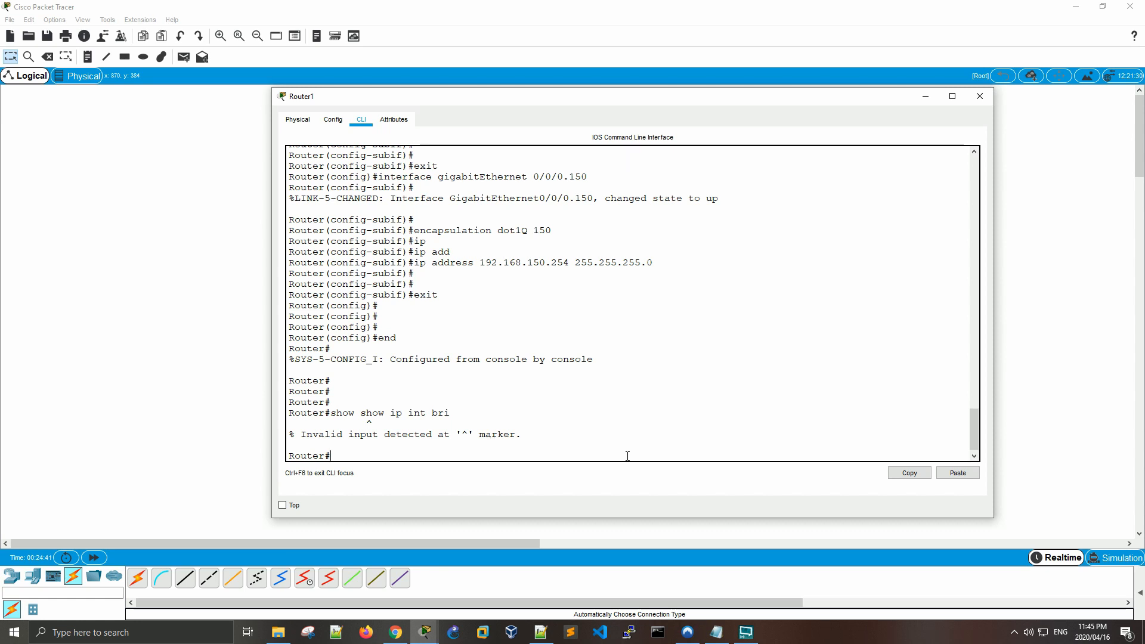
key(Up)
key(BackSpace)
key(BackSpace)
key(BackSpace)
key(BackSpace)
key(BackSpace)
key(Return)
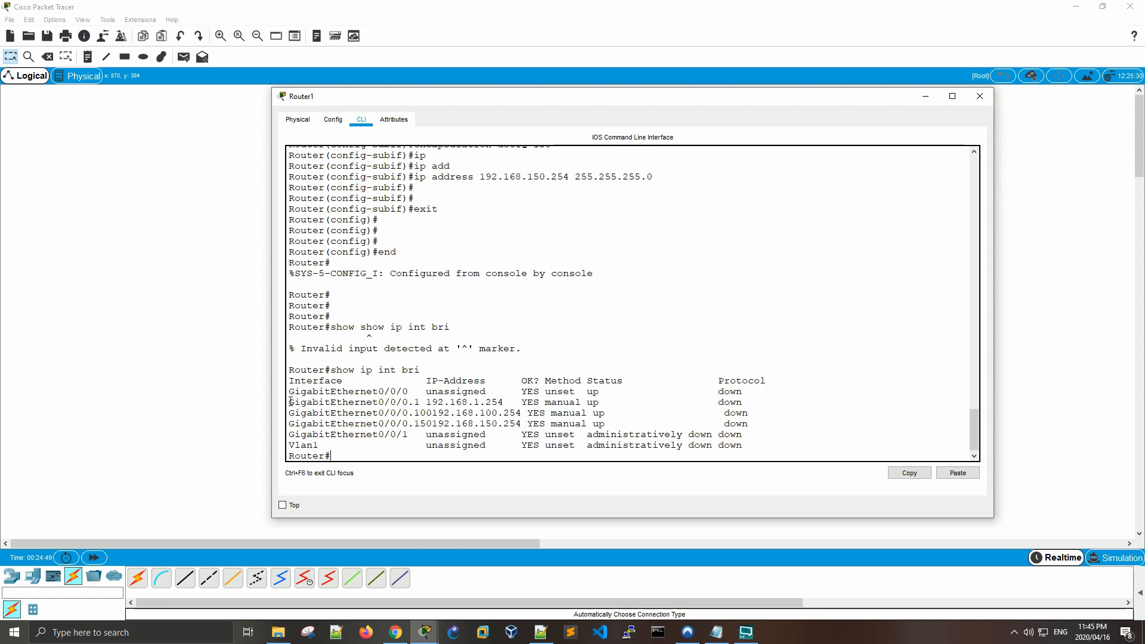
Examine the status of GigabitEthernet0/0/0, 0/0/1 and the VLAN subinterfaces in the summary, and close the Router1 window
drag(289, 391, 746, 392)
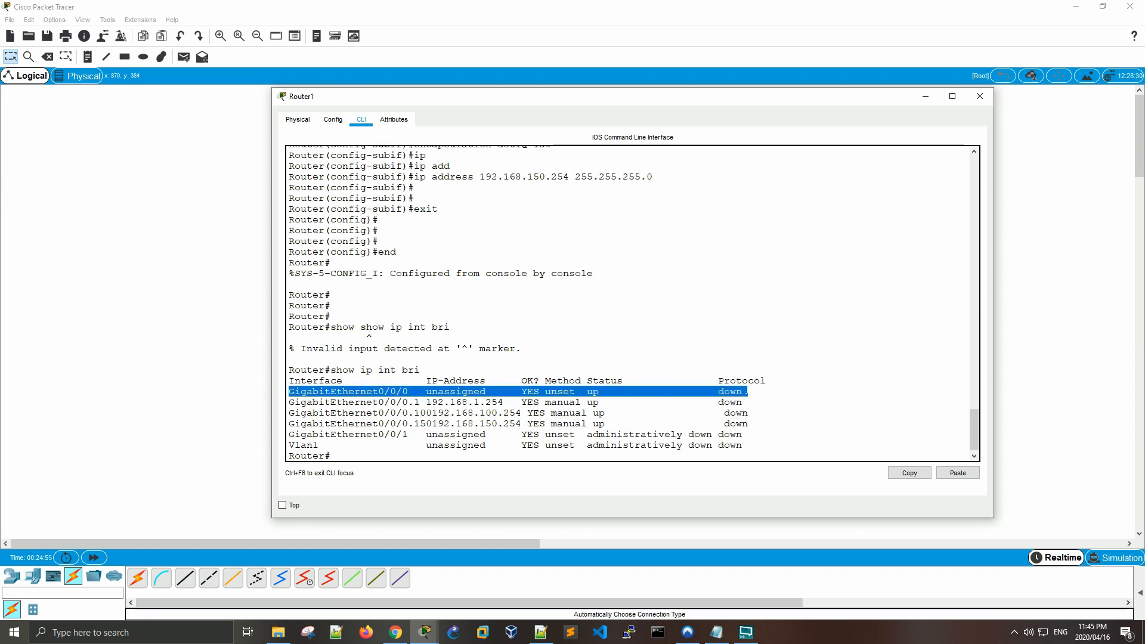
double_click(598, 424)
drag(598, 423, 709, 434)
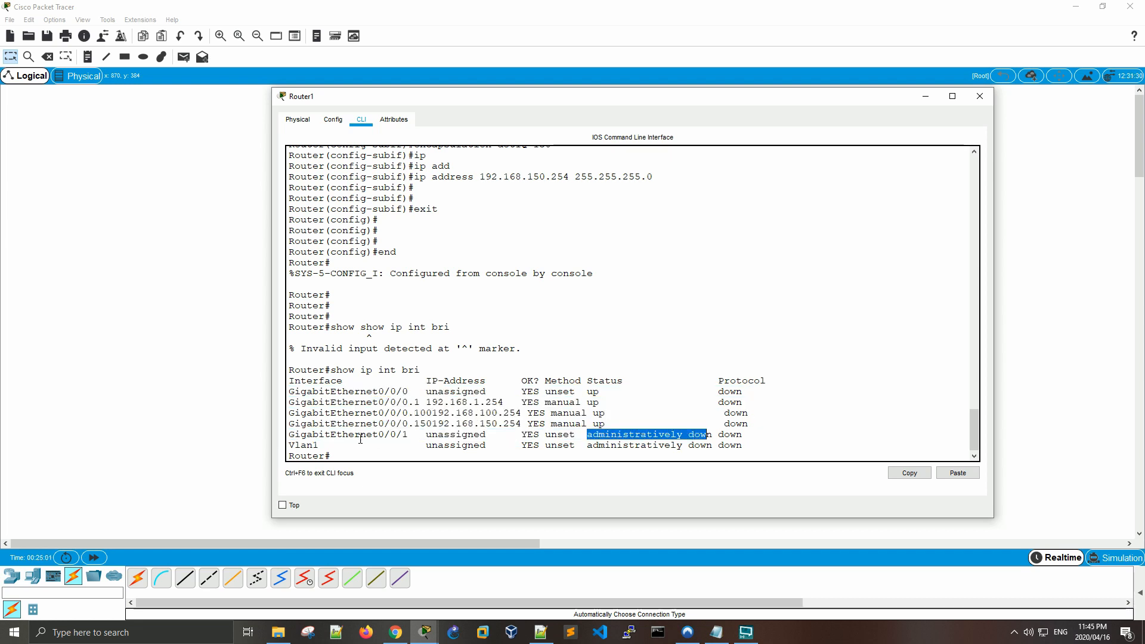
drag(305, 438, 712, 434)
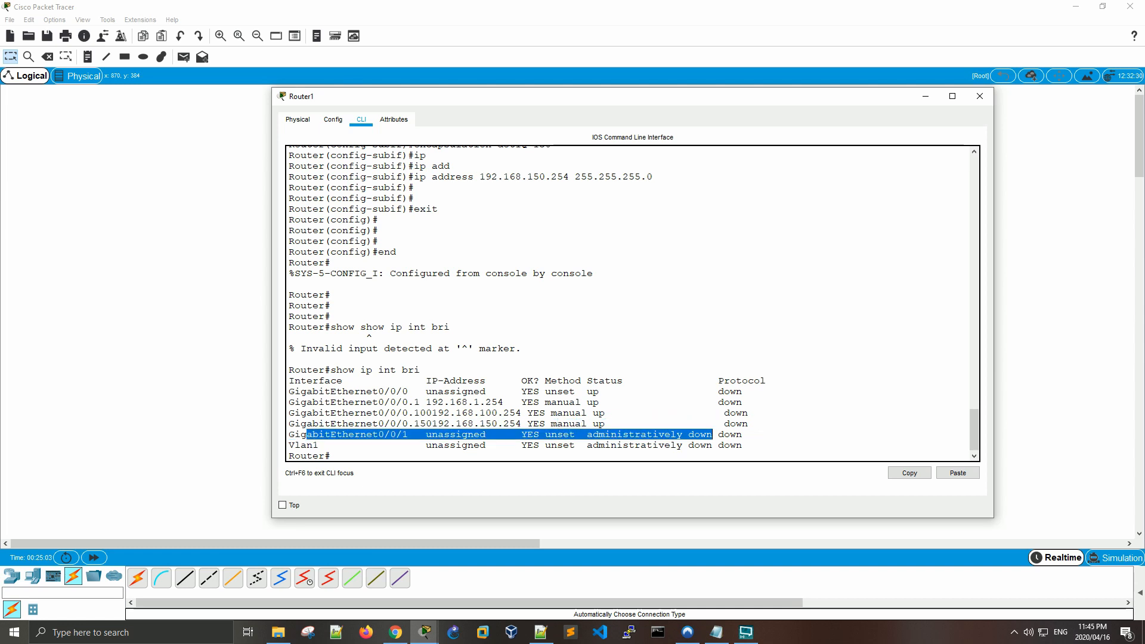
drag(521, 423, 414, 412)
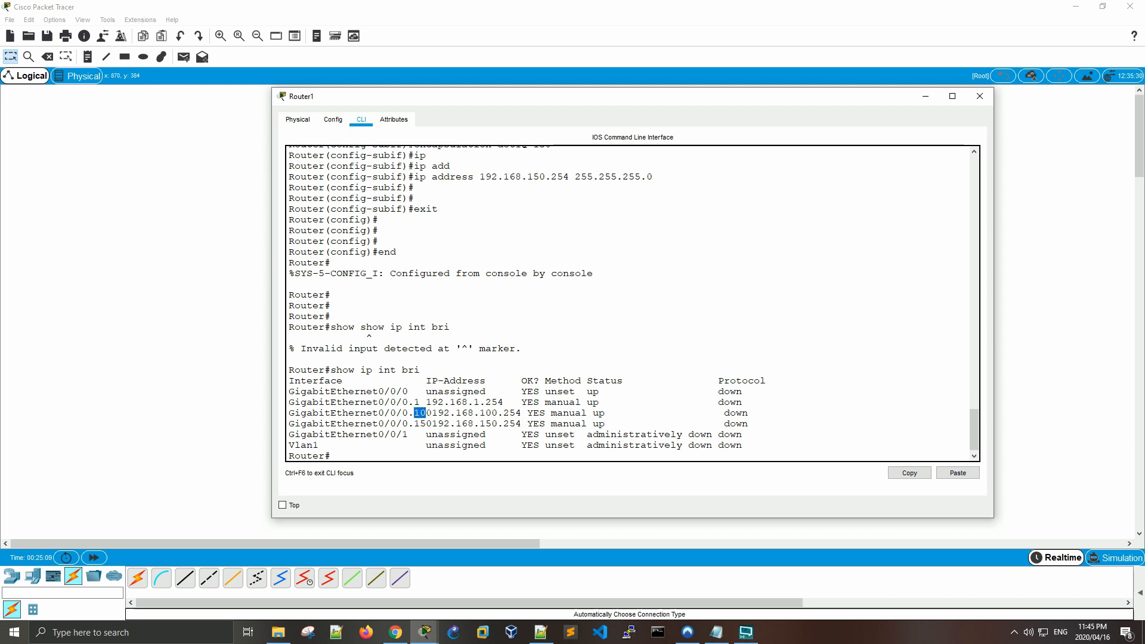
drag(431, 413, 384, 412)
click(431, 417)
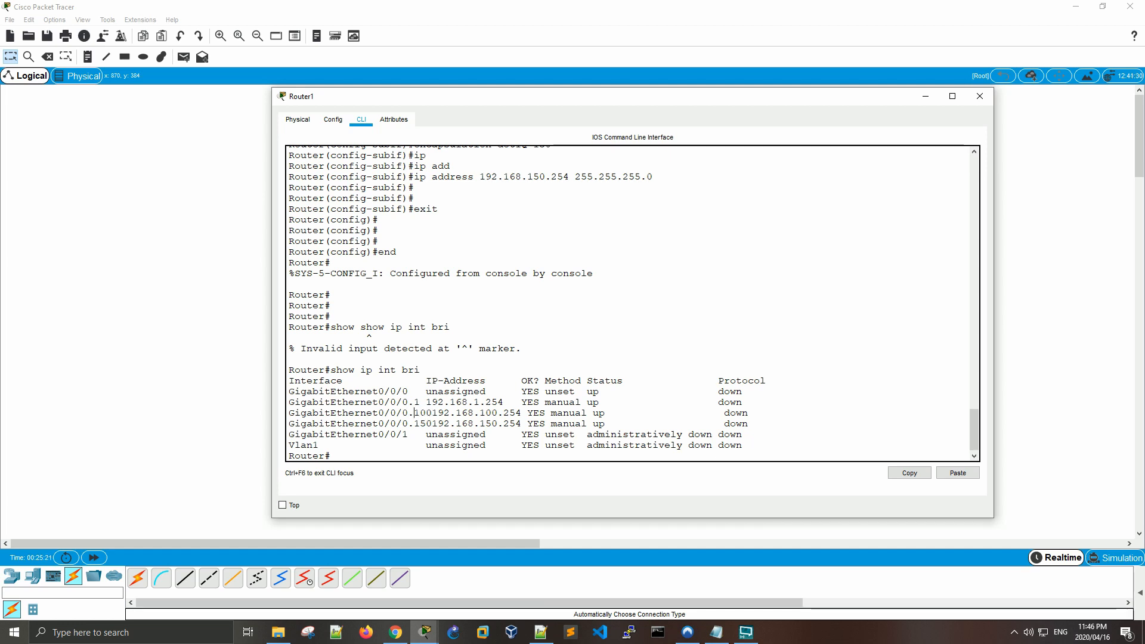
drag(431, 413, 415, 412)
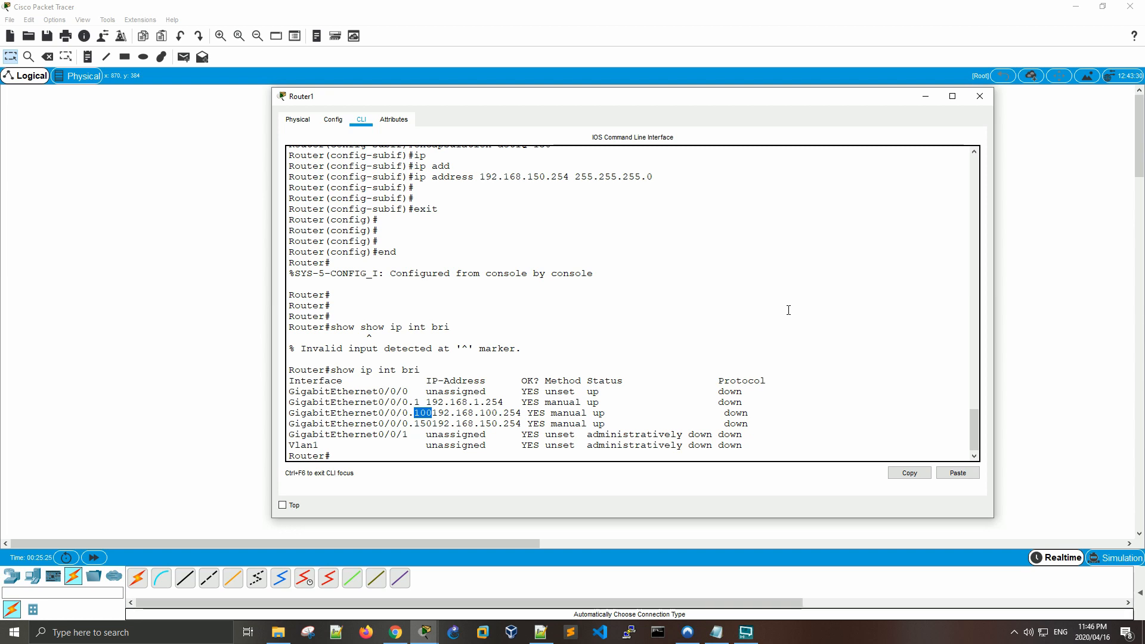
click(736, 336)
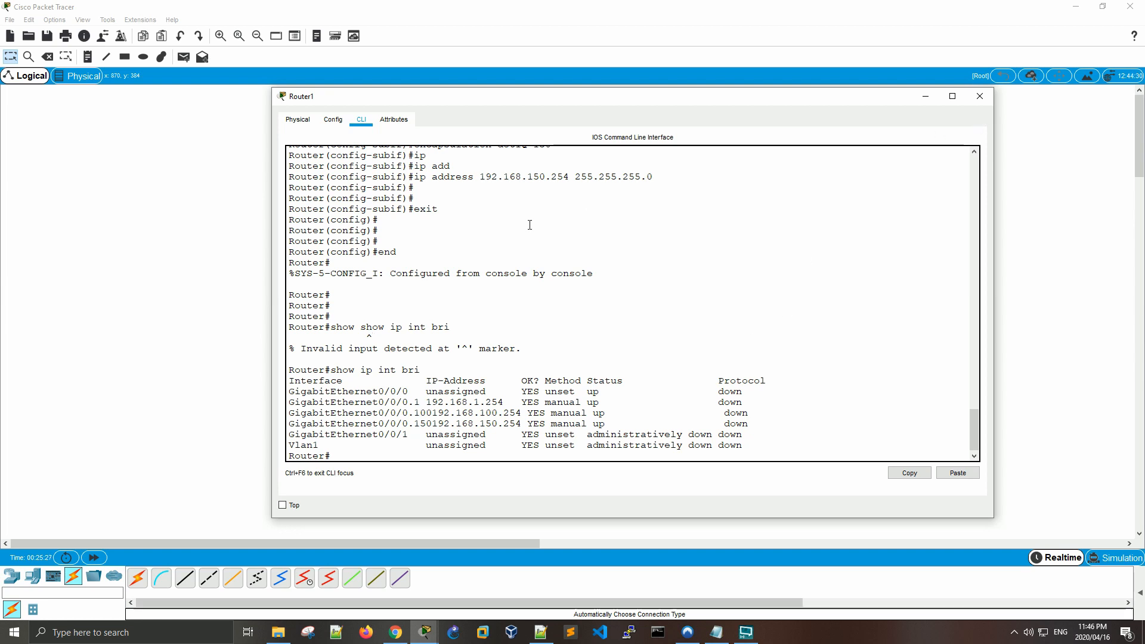
click(992, 103)
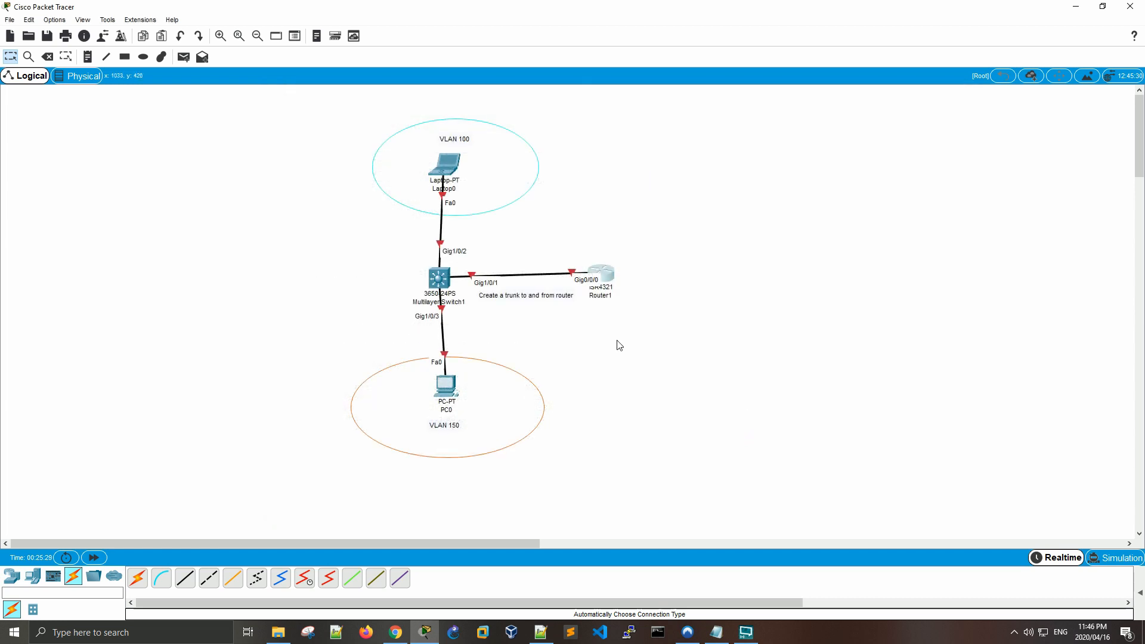
Install AC power supplies in both empty power slots of Multilayer Switch1 and check that it boots
click(436, 279)
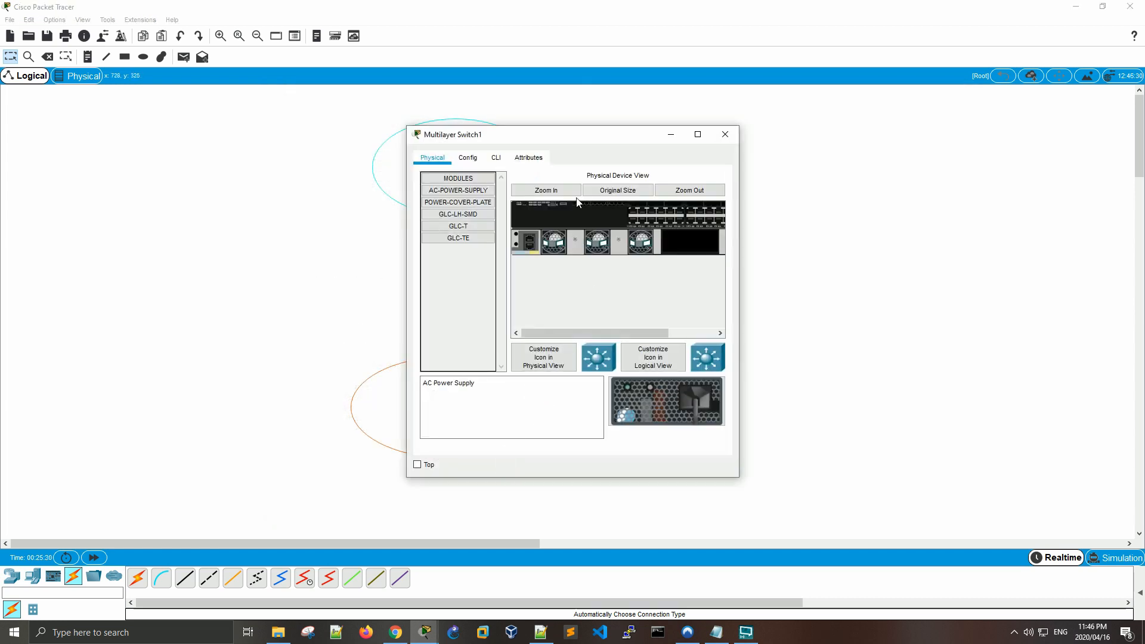
click(495, 158)
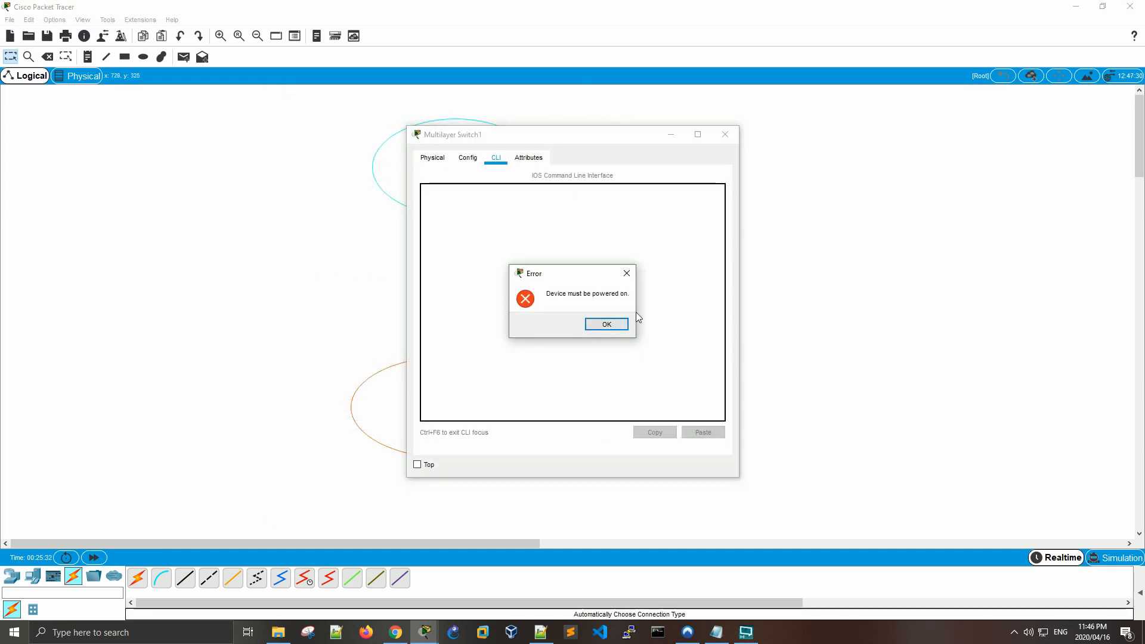
click(622, 327)
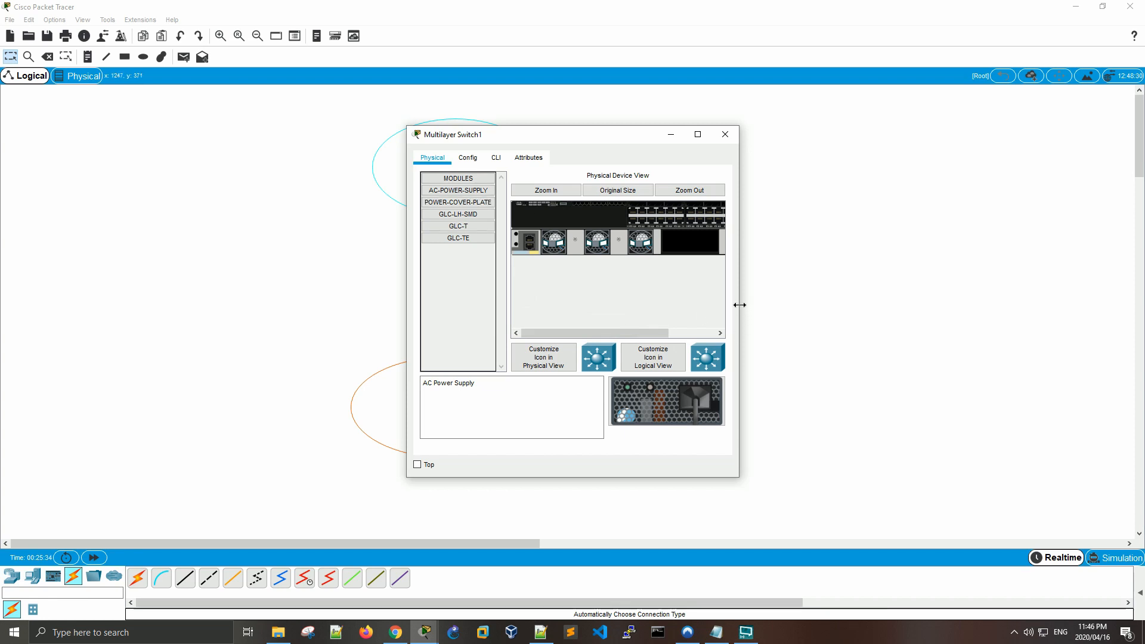
drag(739, 304, 817, 288)
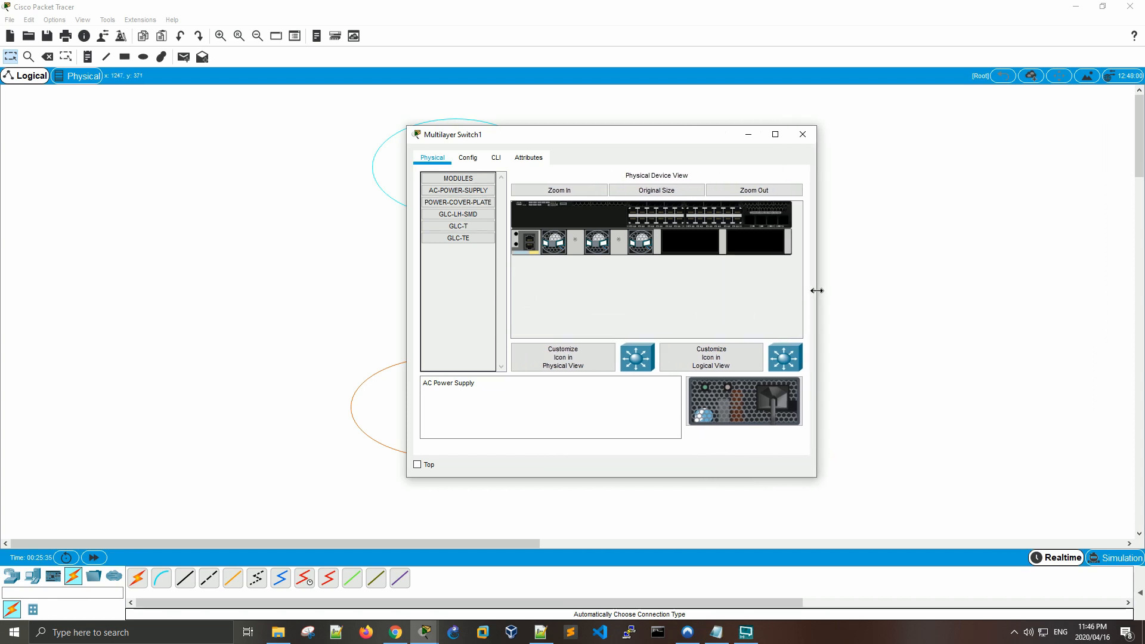
click(584, 192)
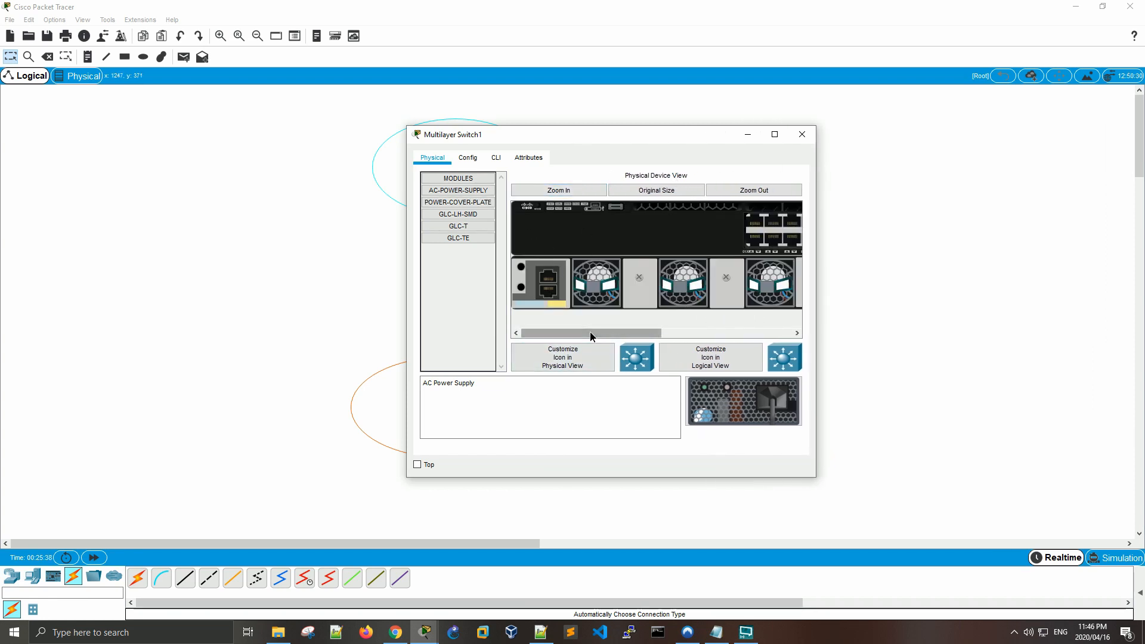
drag(592, 332, 723, 334)
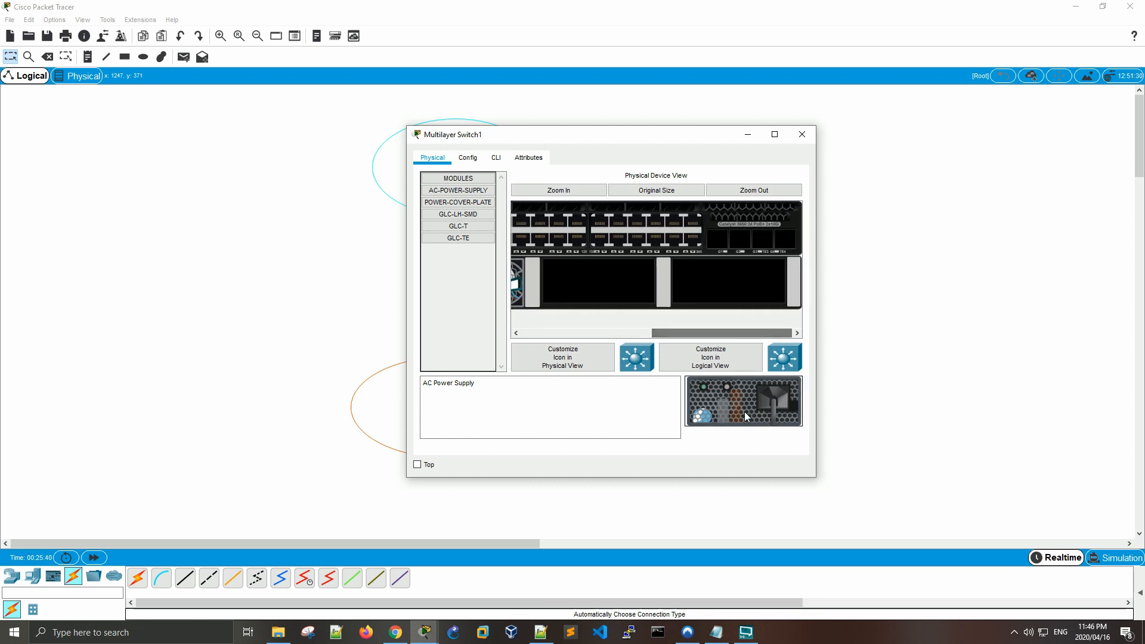
drag(744, 411, 740, 286)
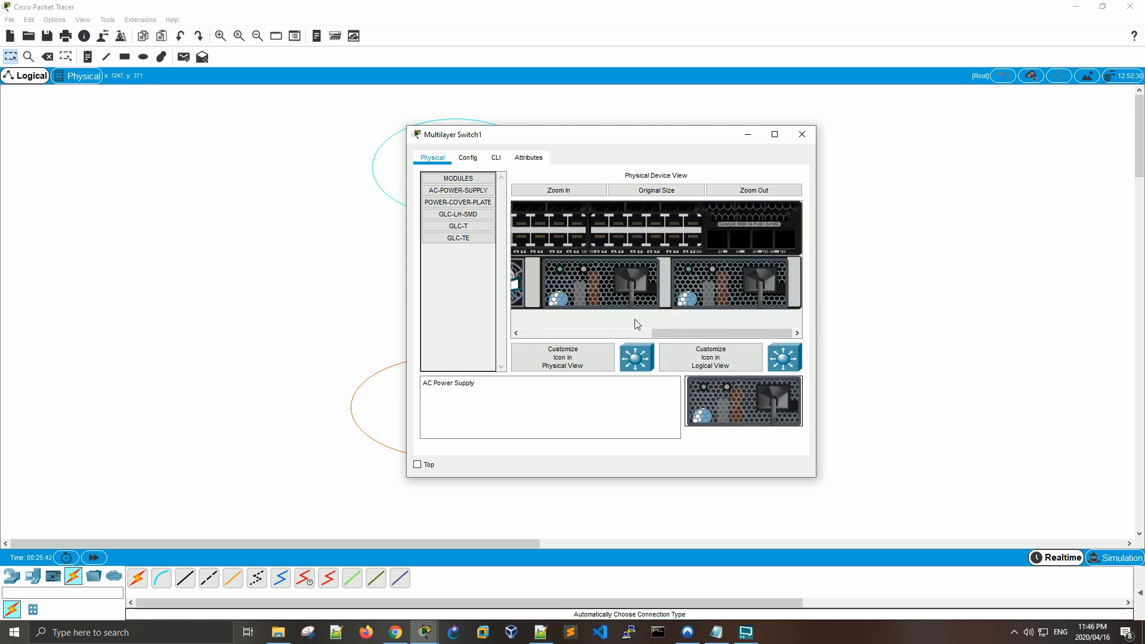
click(507, 160)
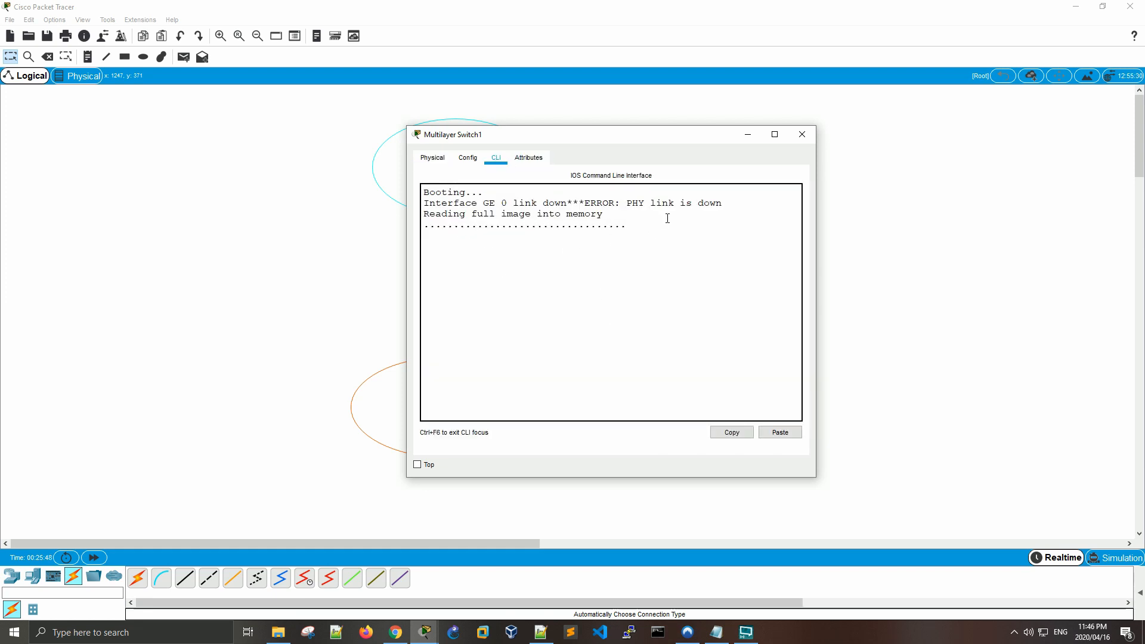
click(801, 134)
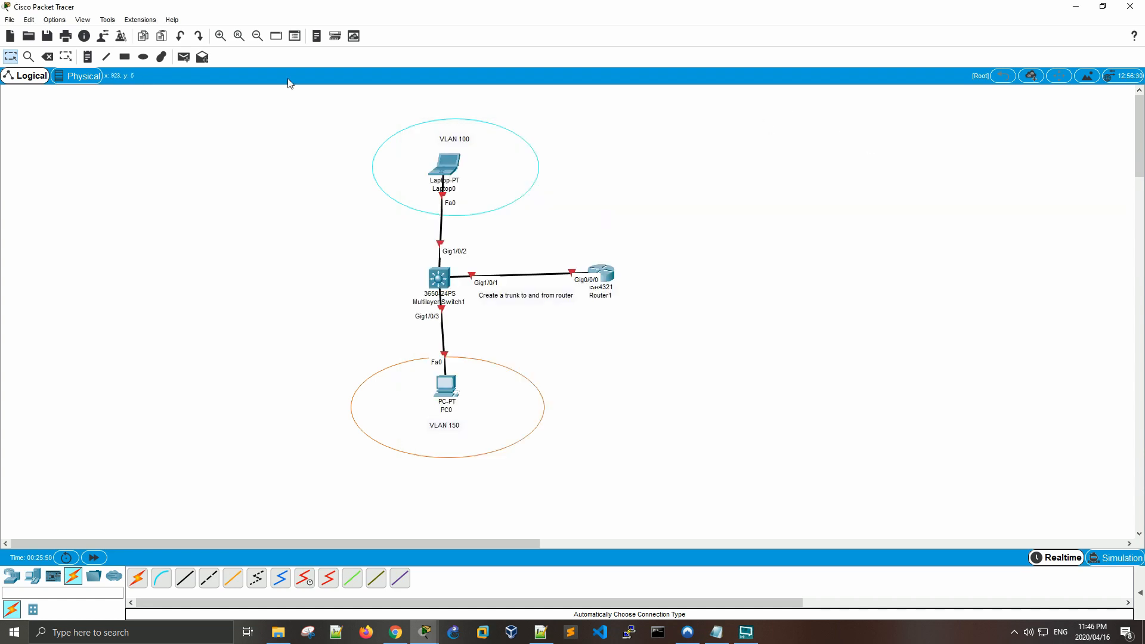
Inspect the Main Wiring Closet rack in the physical workspace, and return to the logical topology
click(75, 77)
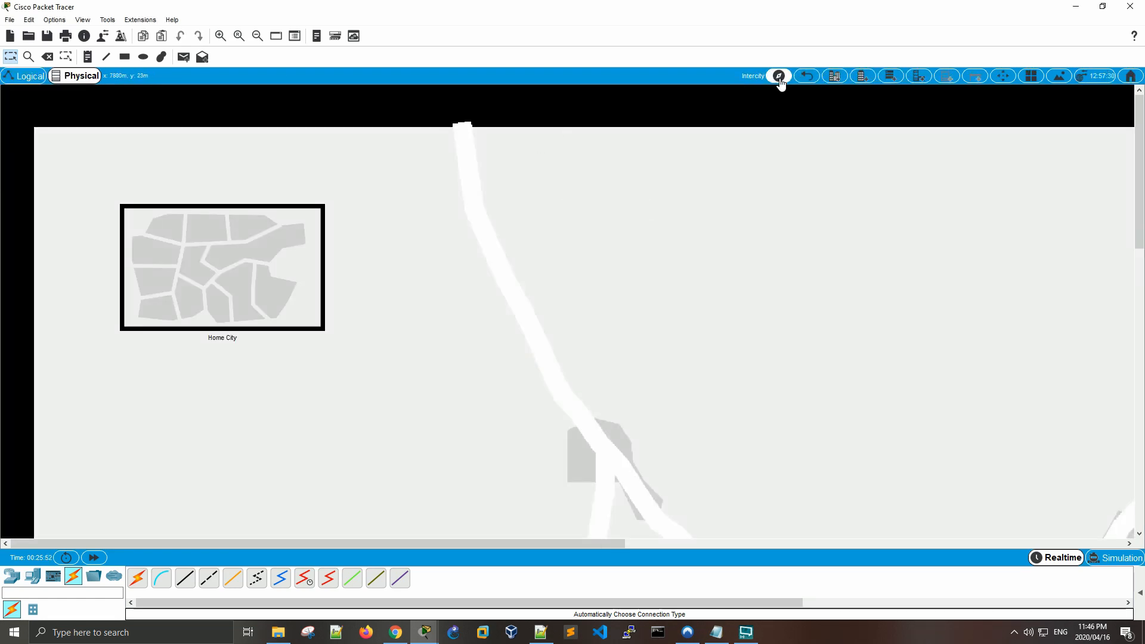
click(778, 75)
double_click(572, 307)
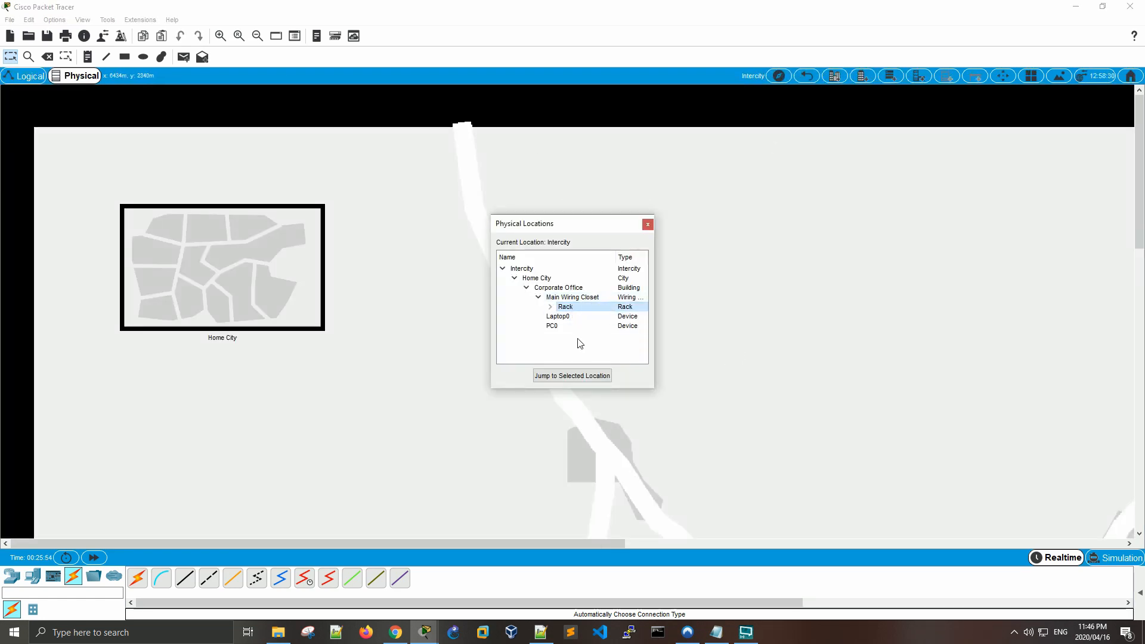
click(572, 376)
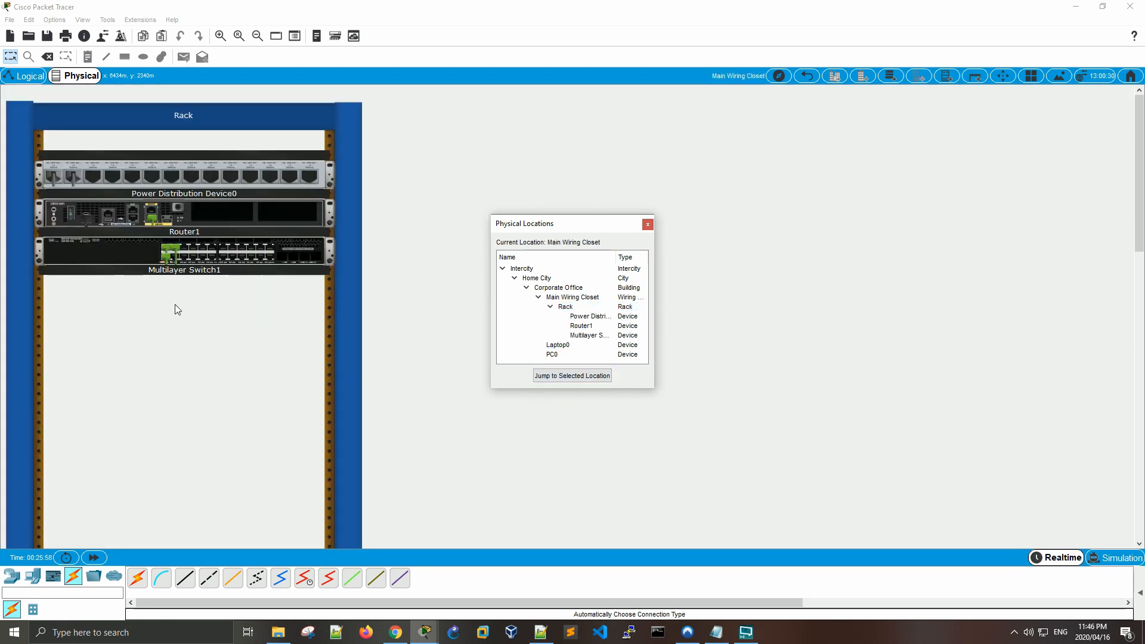
scroll(185, 164, down, 5)
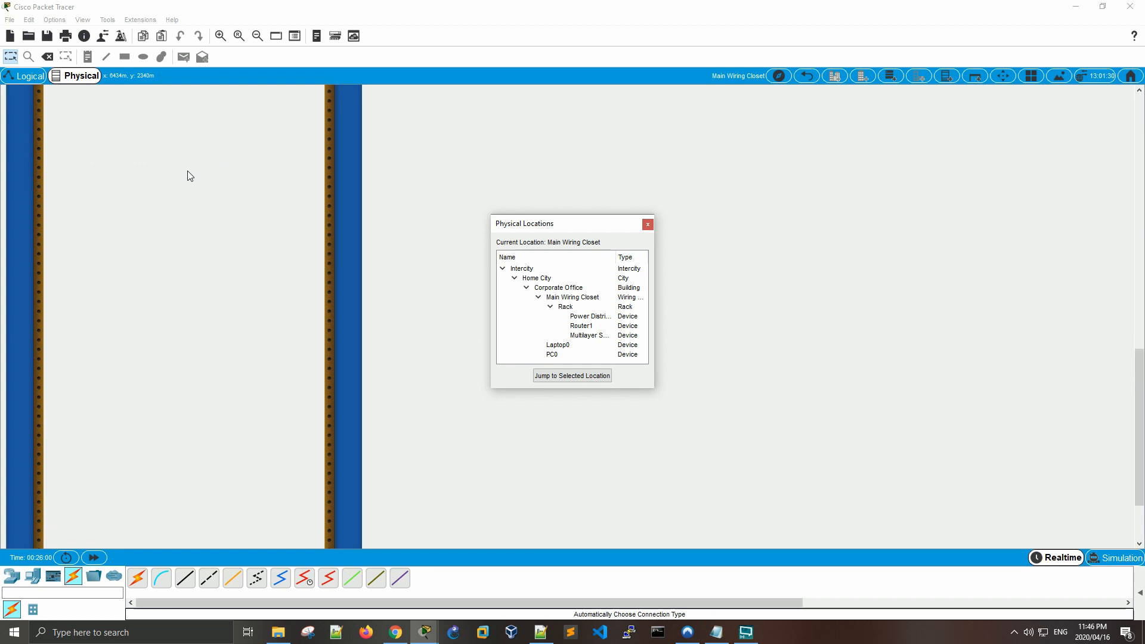
scroll(187, 171, up, 5)
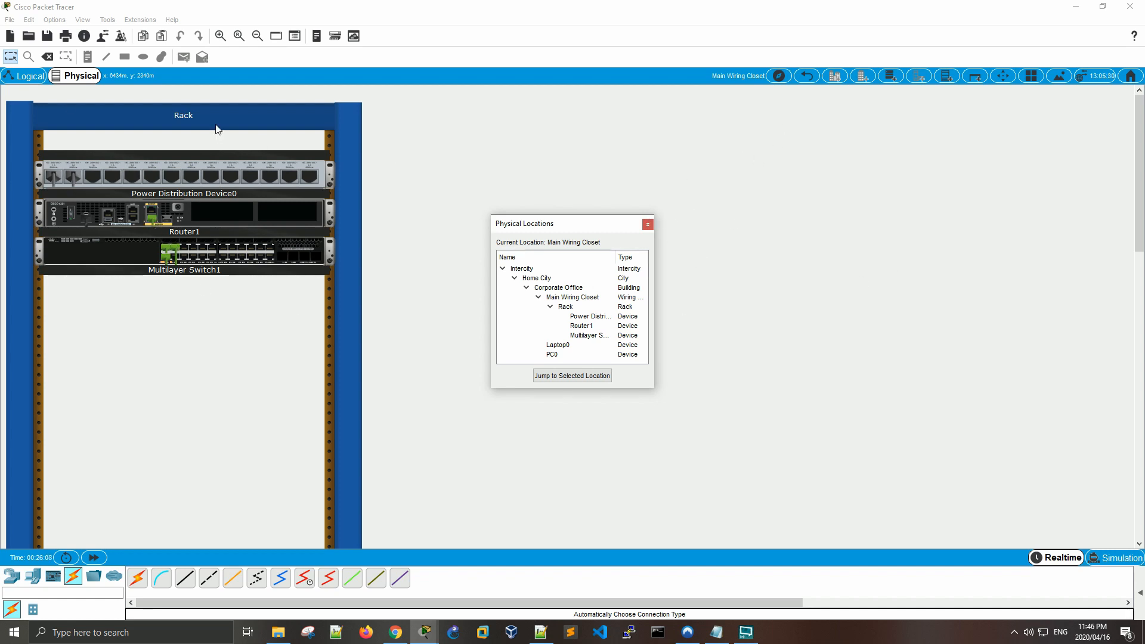
click(37, 77)
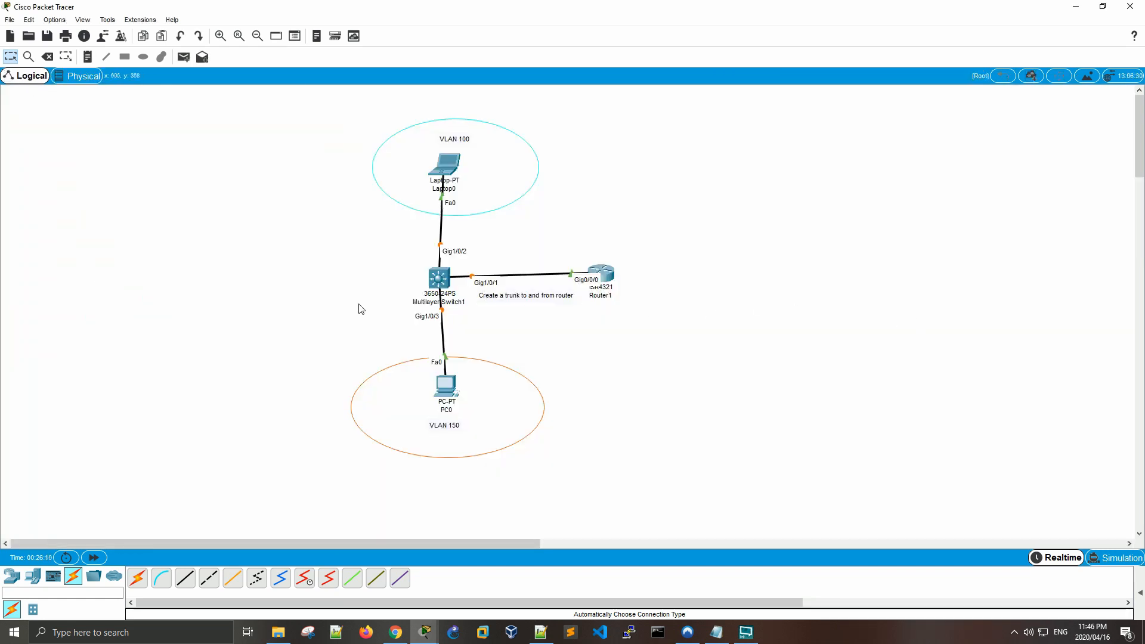
Open the command line of Multilayer Switch1 and answer no to the initial configuration dialog
click(433, 279)
key(Return)
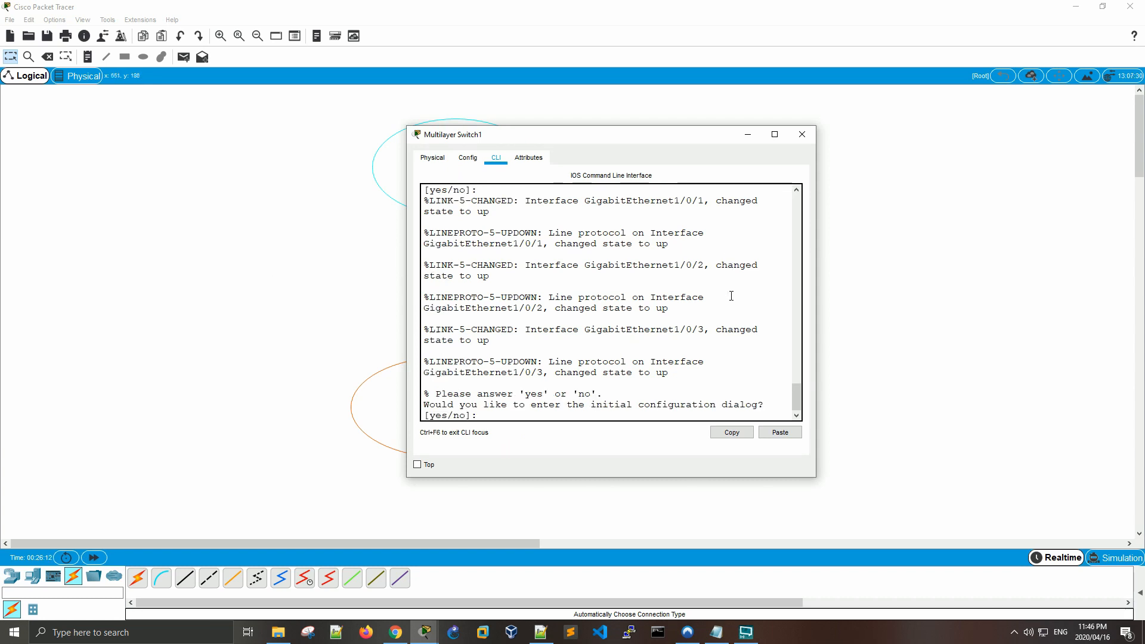
text(no)
key(Return)
key(Return)
key(Return)
key(Return)
key(Return)
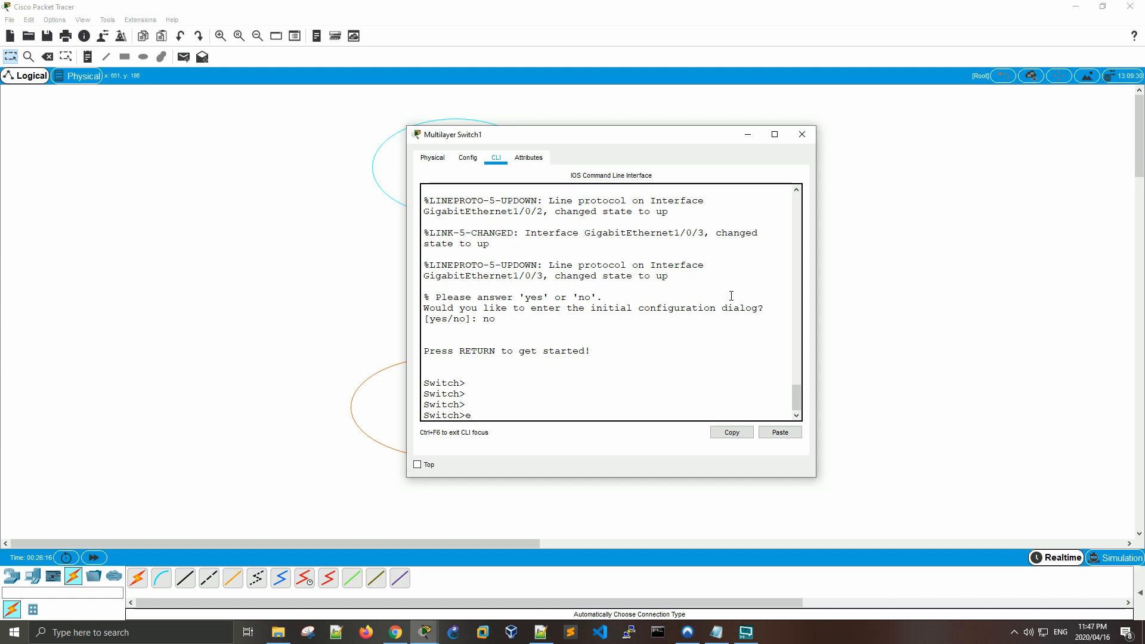
Enter privileged EXEC mode on the switch and display its interface summary with show ip int bri
text(n)
key(Return)
key(Return)
key(Return)
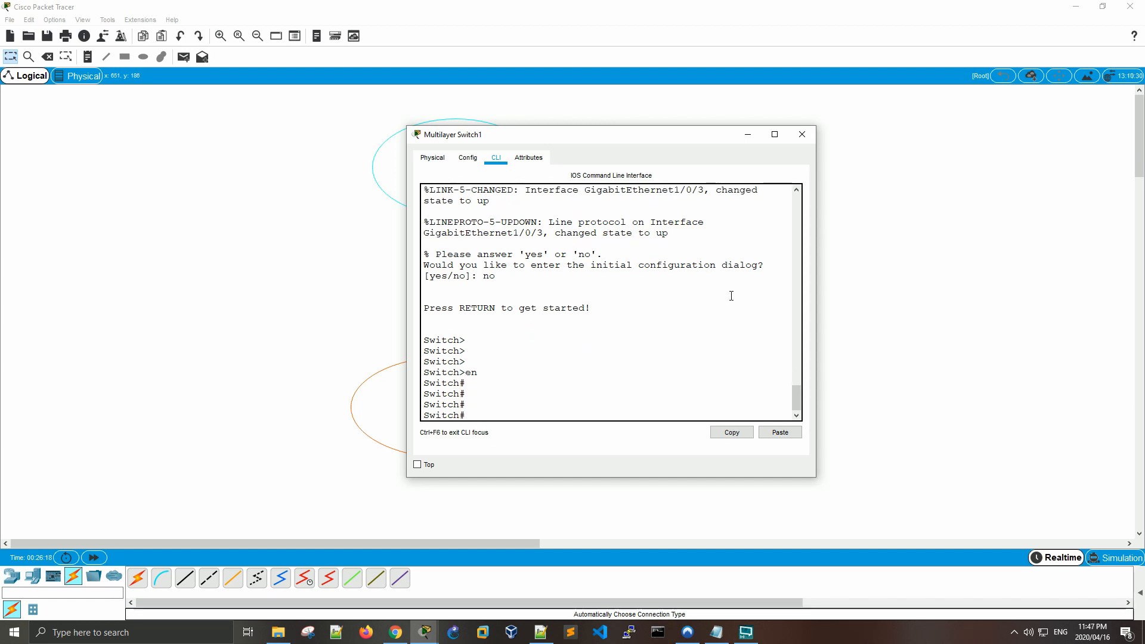
text(show ip int bri)
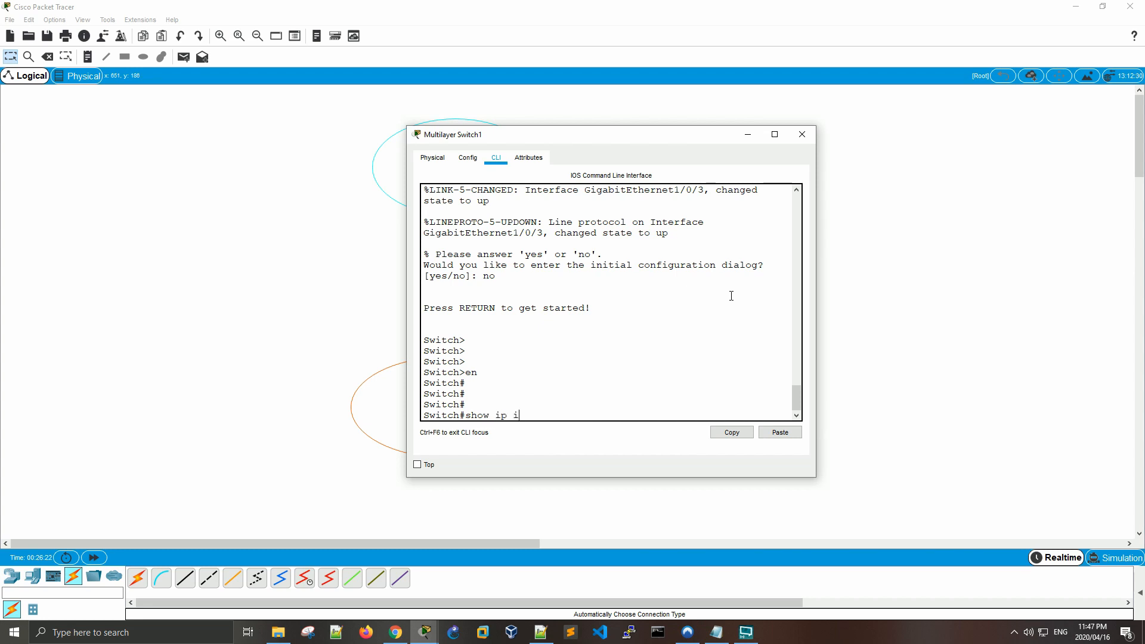
key(Return)
key(space)
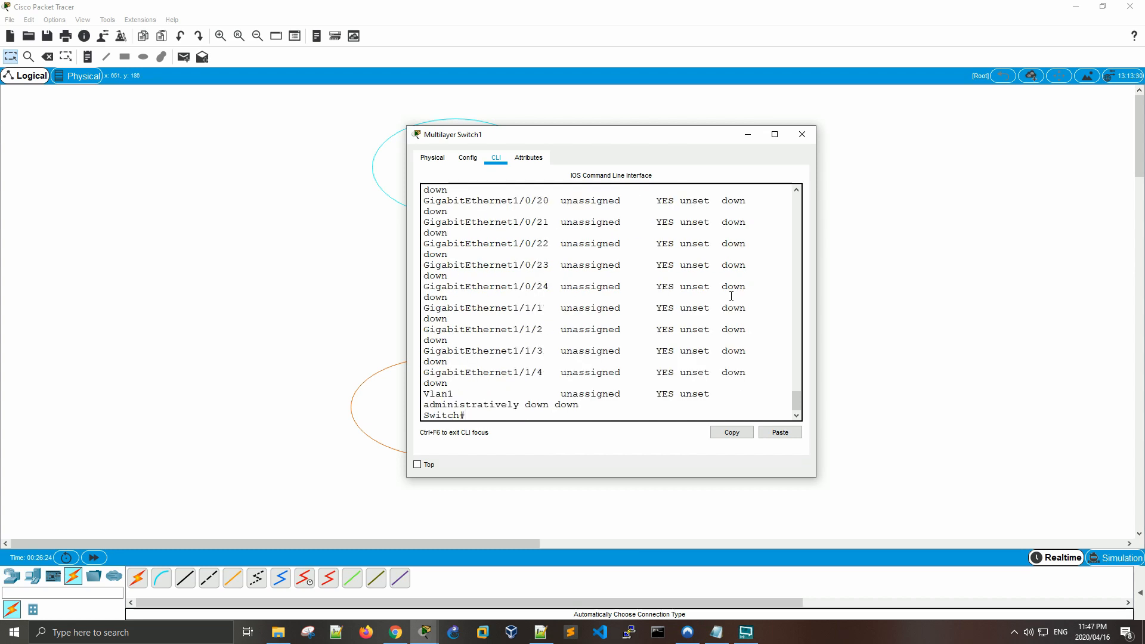
Enlarge the switch window and examine GigabitEthernet1/0/1 to 1/0/3 in the summary against the port labels in the topology
drag(408, 294, 122, 307)
drag(816, 317, 1025, 314)
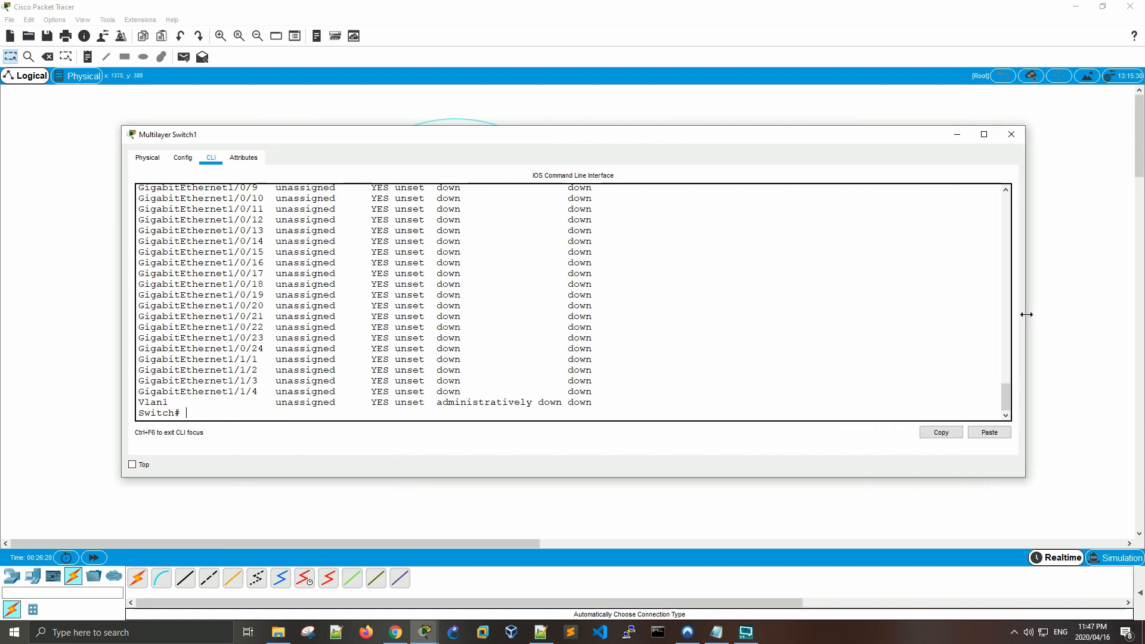
drag(539, 477, 539, 507)
scroll(557, 378, up, 6)
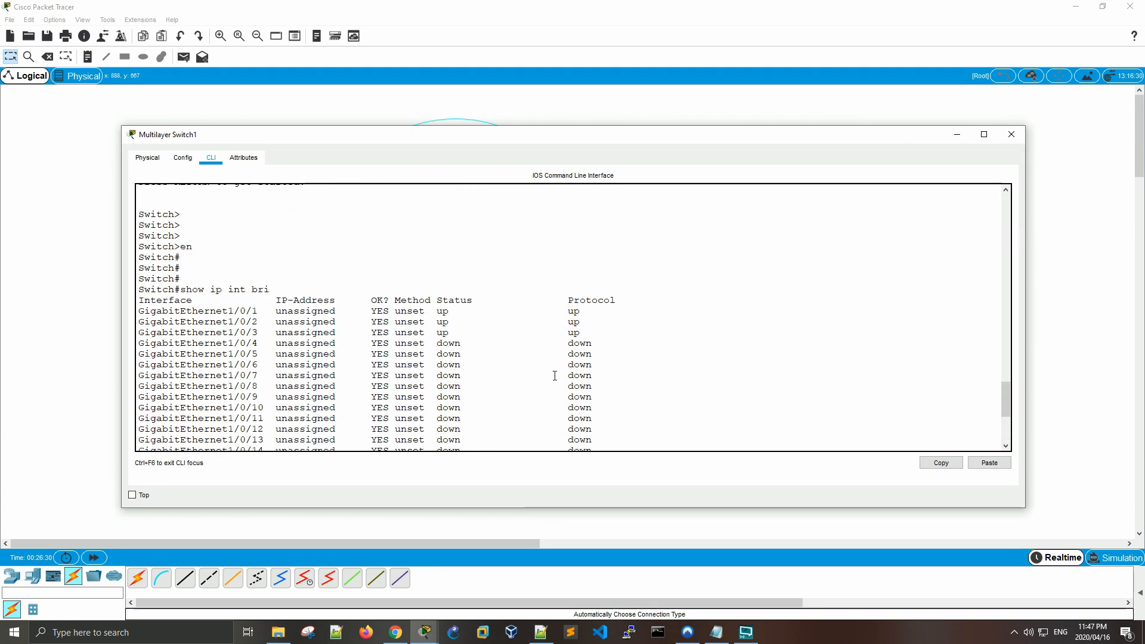
drag(587, 332, 143, 310)
drag(435, 140, 474, 301)
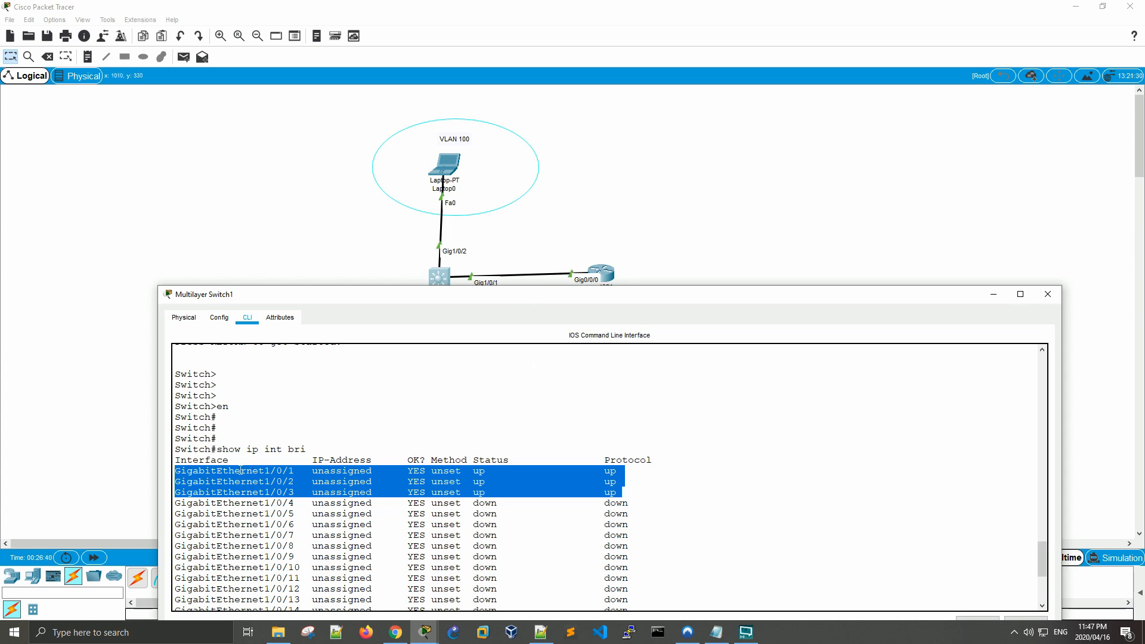
click(246, 470)
drag(246, 470, 377, 471)
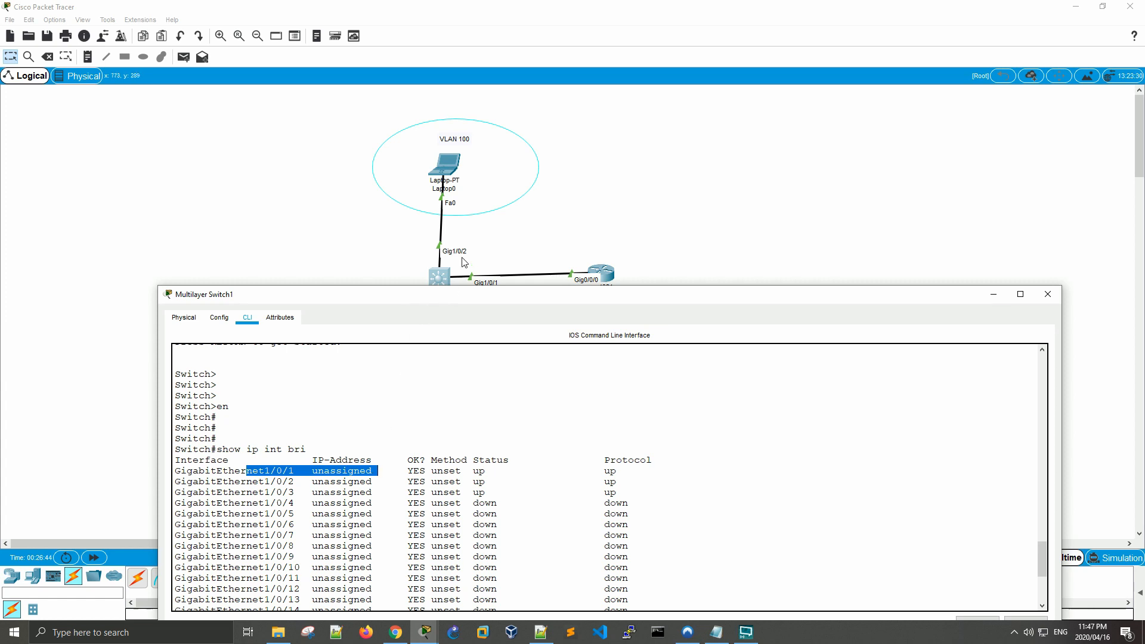
drag(246, 490, 366, 491)
click(366, 482)
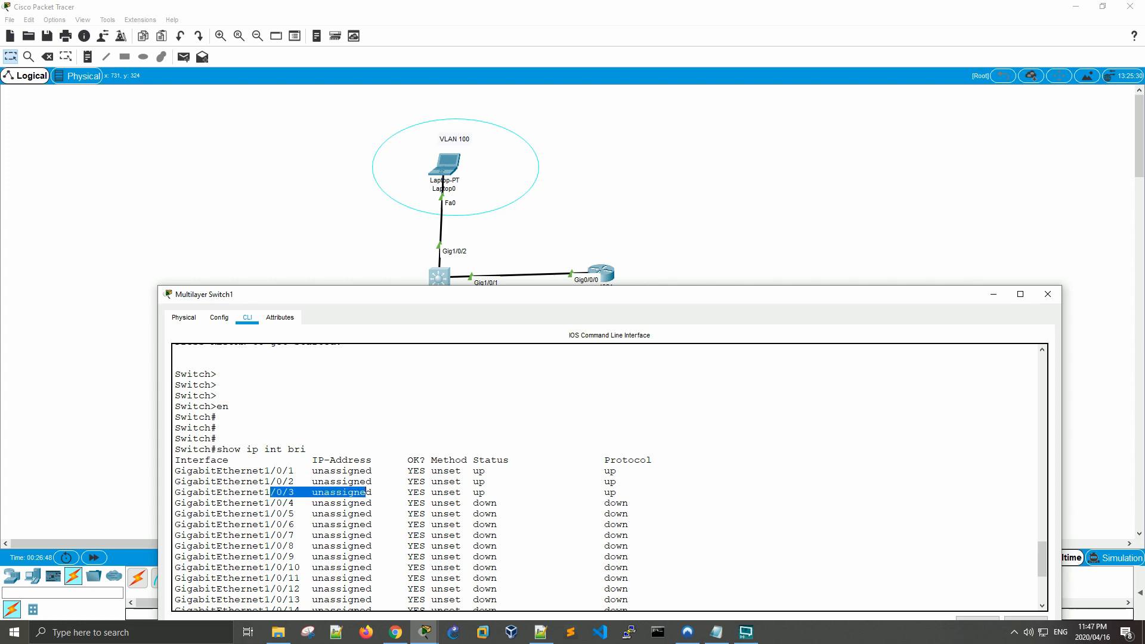
drag(810, 296, 781, 116)
click(804, 288)
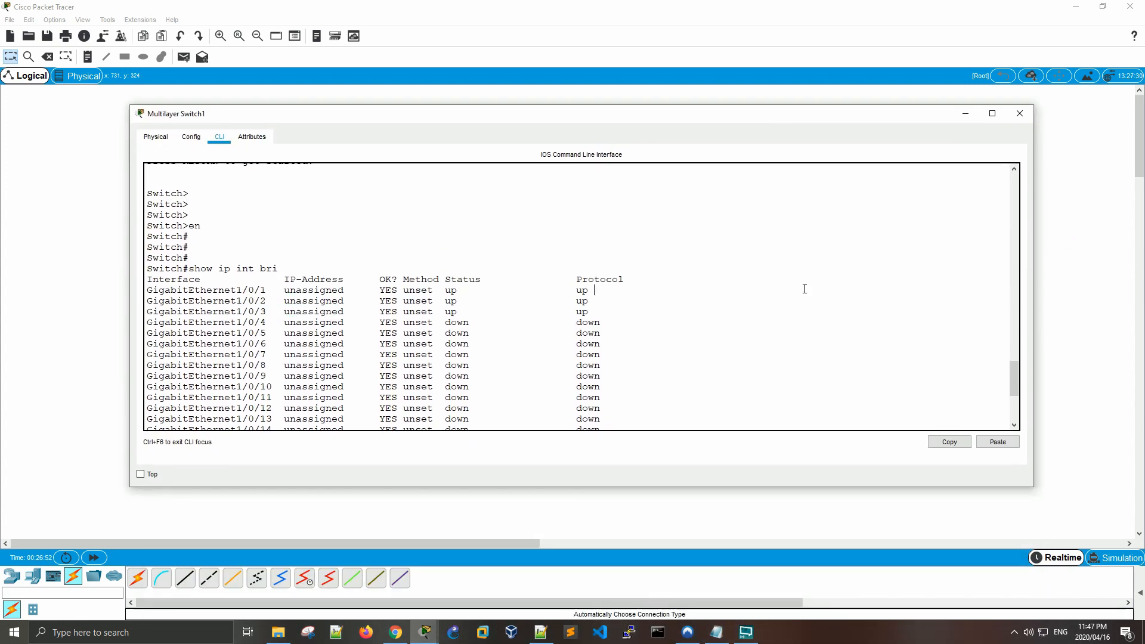
Return to the switch prompt and enter global configuration mode with conf t
key(Return)
key(Return)
key(Return)
key(Return)
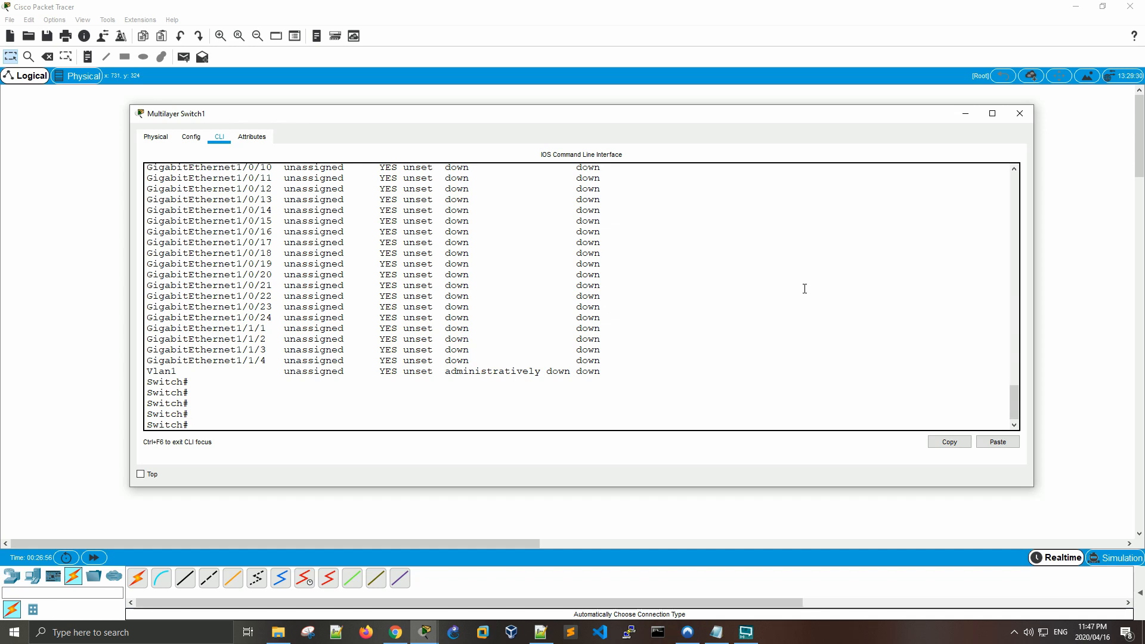
text(conf t)
key(Return)
key(Return)
key(Return)
key(Return)
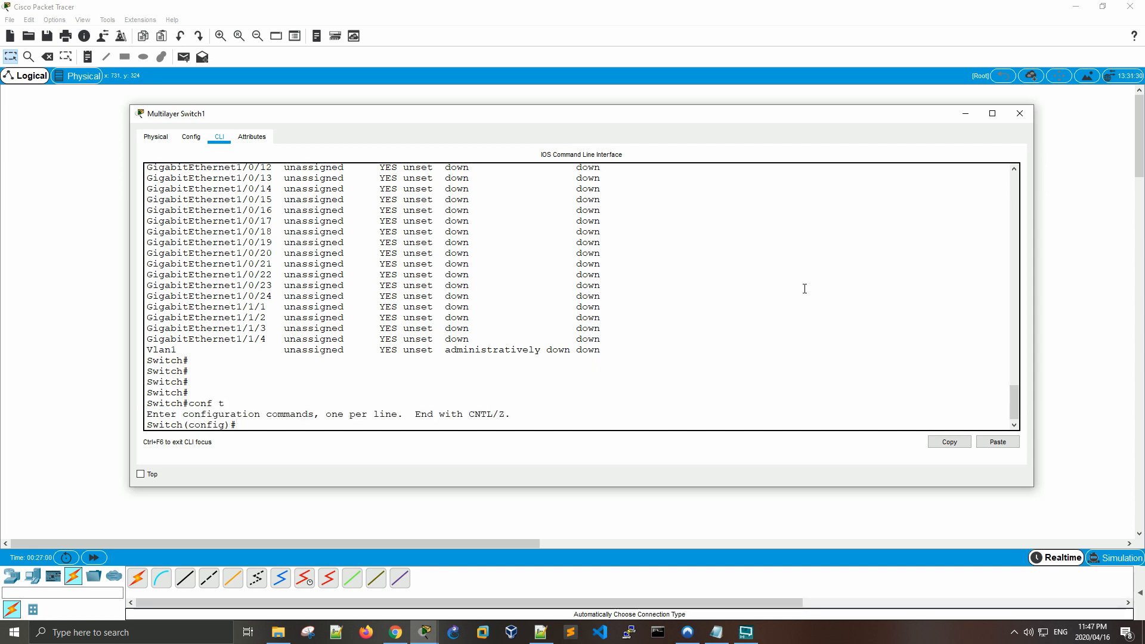
key(Return)
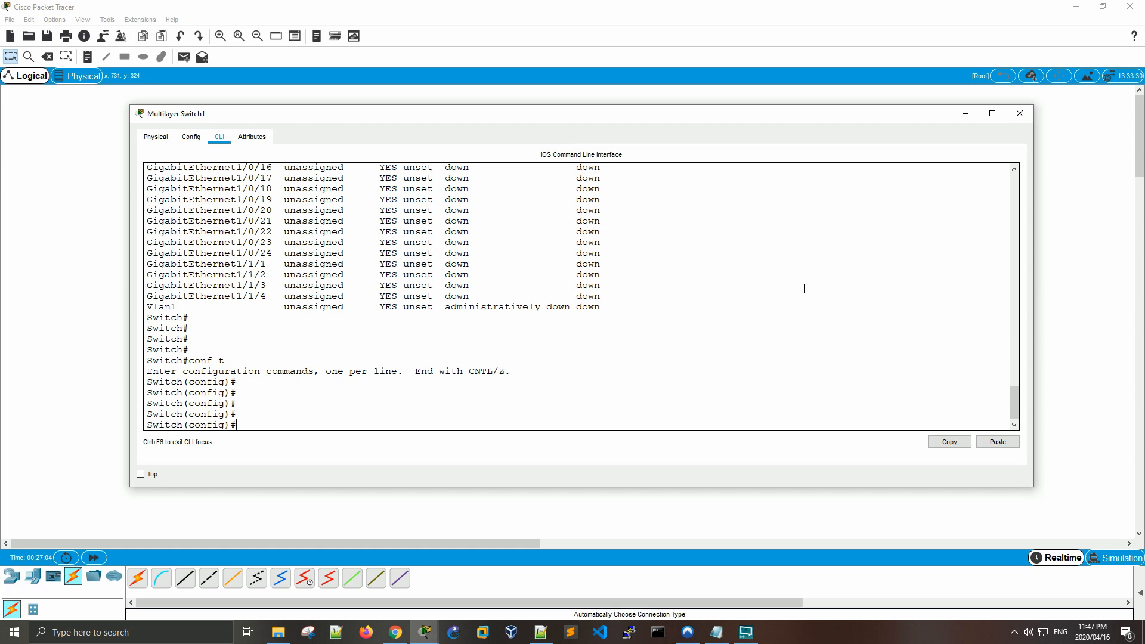
Enter the configuration of interface vlan 1 on the switch and enable it with no shut
text(int)
key(Tab)
text(vl)
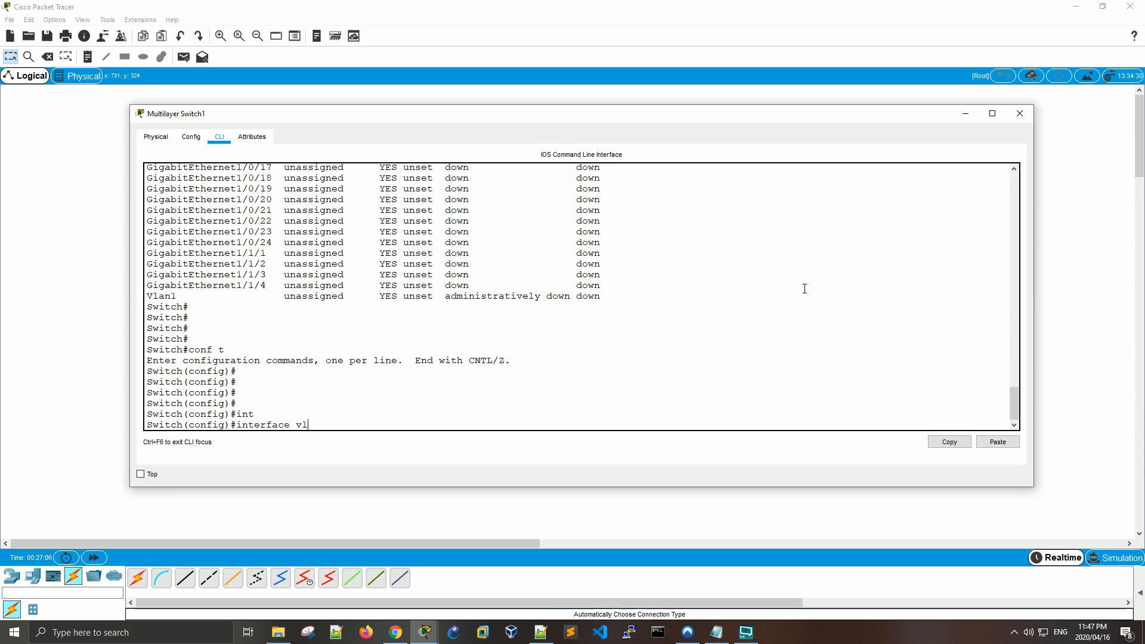
key(Tab)
key(Return)
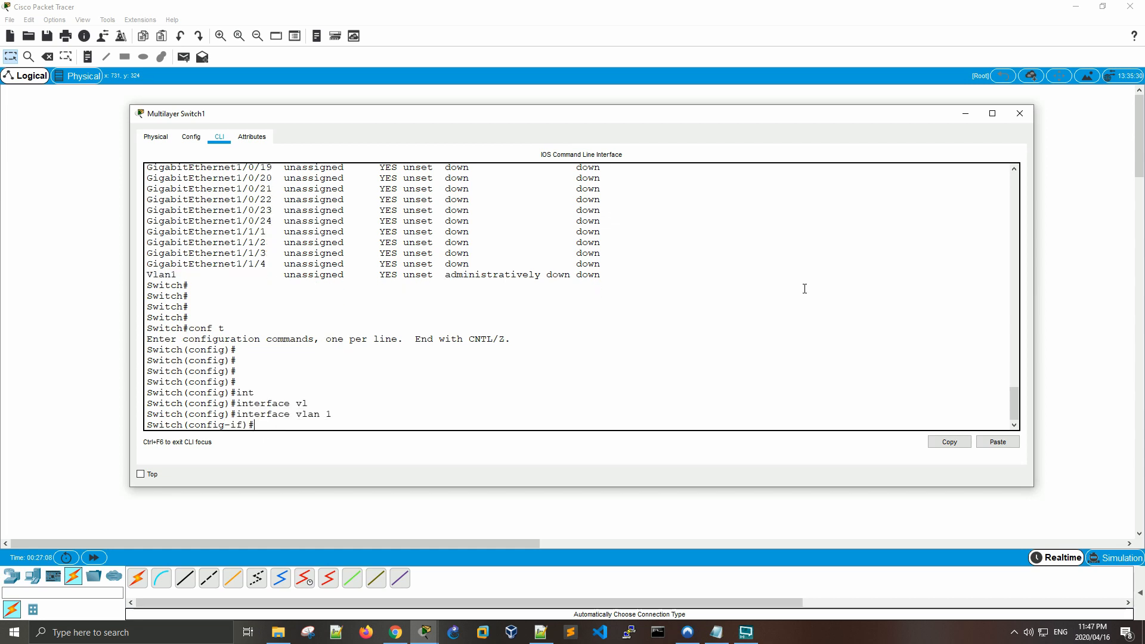
text(no shut)
key(Return)
key(Return)
key(Return)
key(Return)
key(Return)
key(Return)
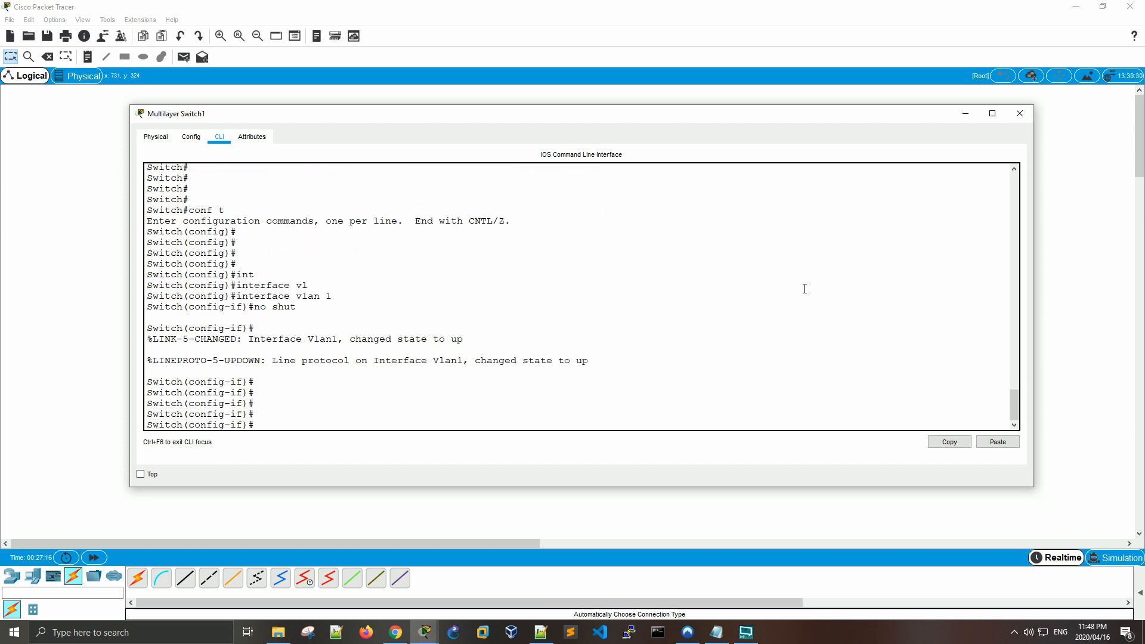
Assign IP address 192.168.1.253 with mask 255.255.255.0 to interface vlan 1, and exit to global configuration mode
text(o)
key(BackSpace)
text(ip)
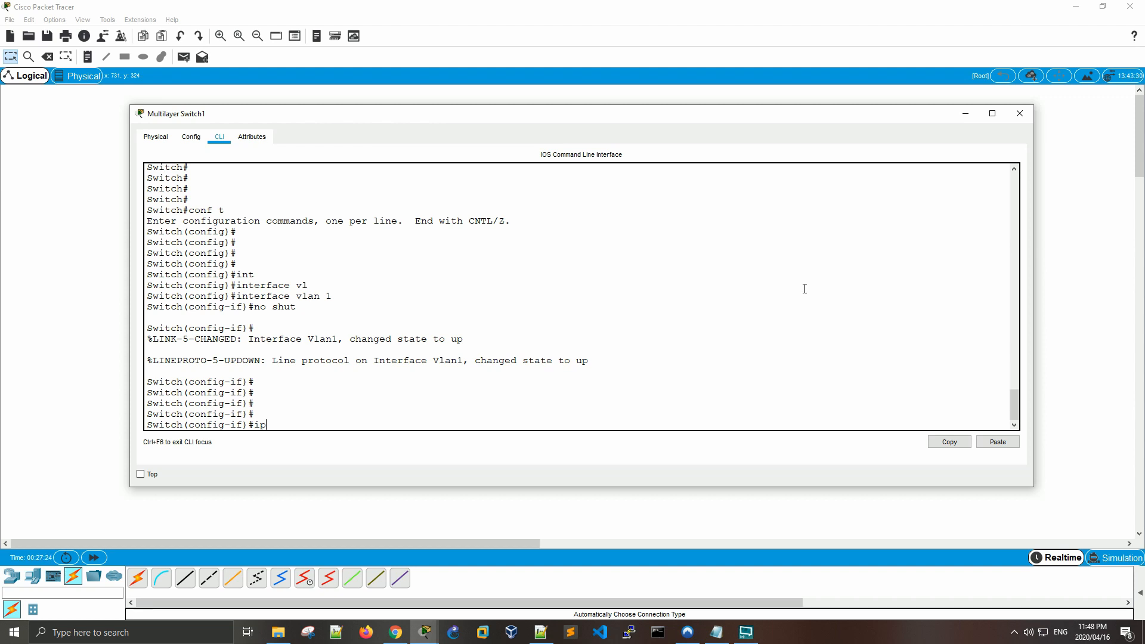
text(add)
key(Tab)
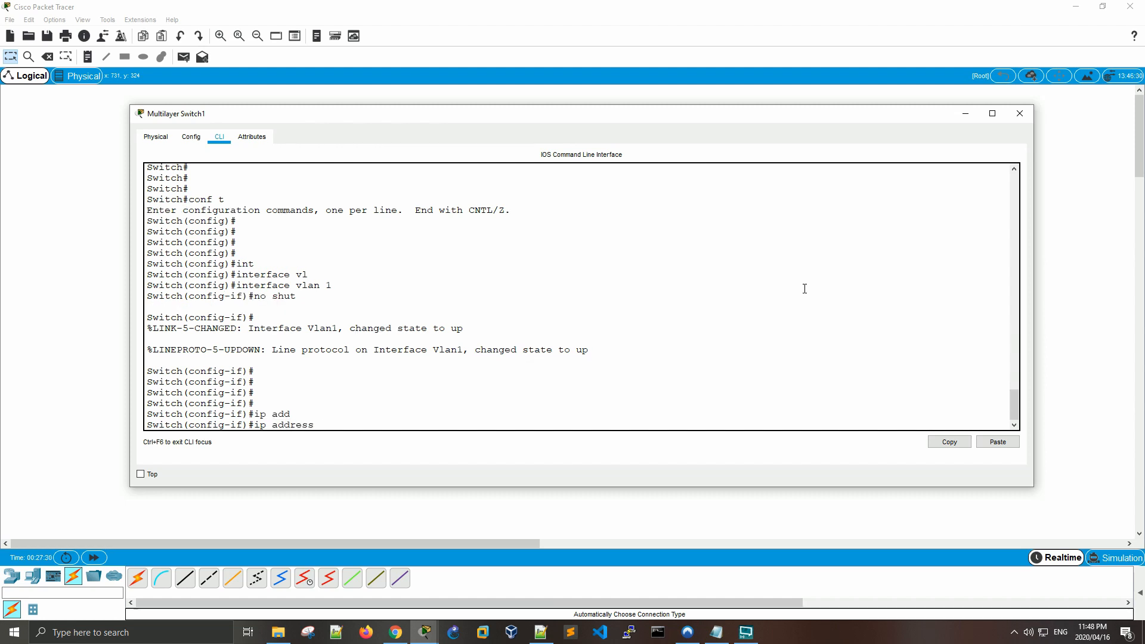
text(192.168.1.)
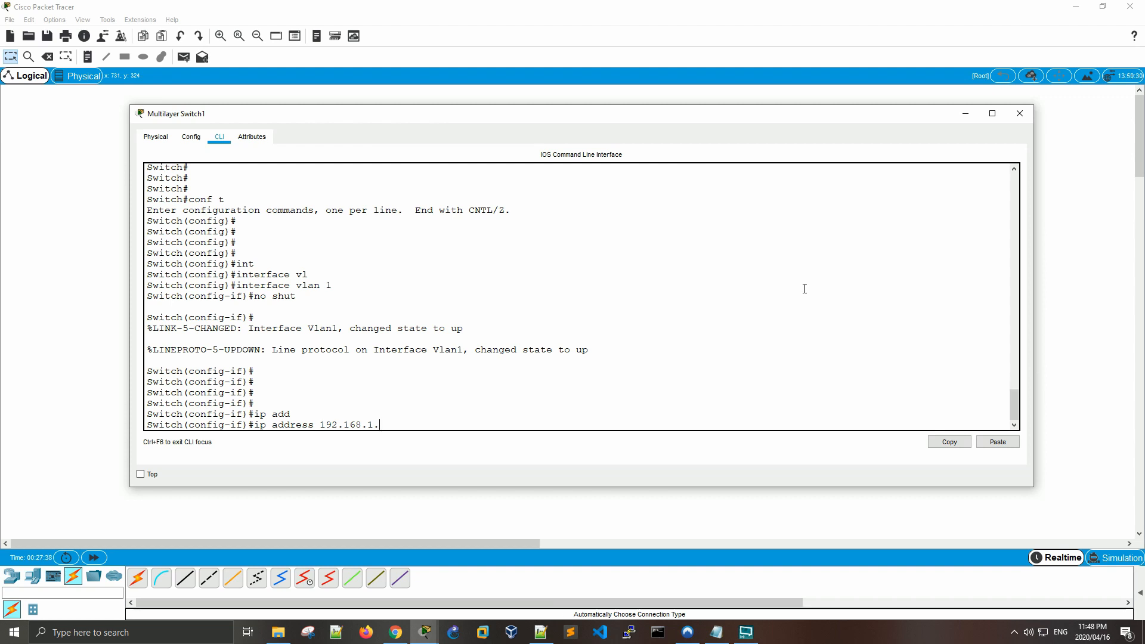
text(253)
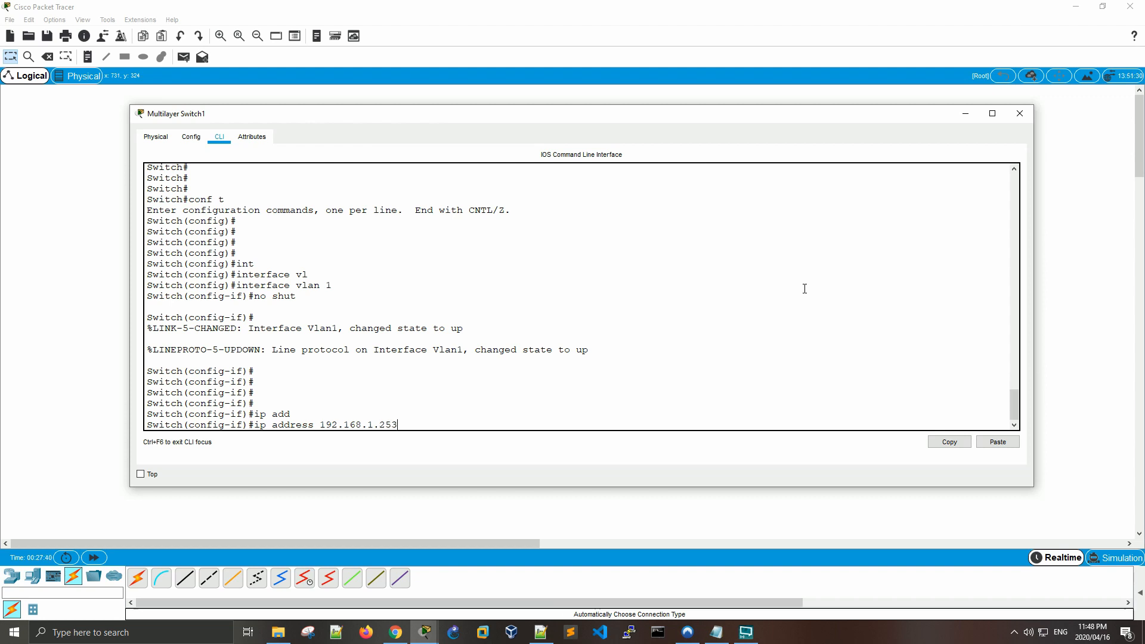
text( 255.255.255.0)
key(Return)
key(Return)
key(Return)
key(Return)
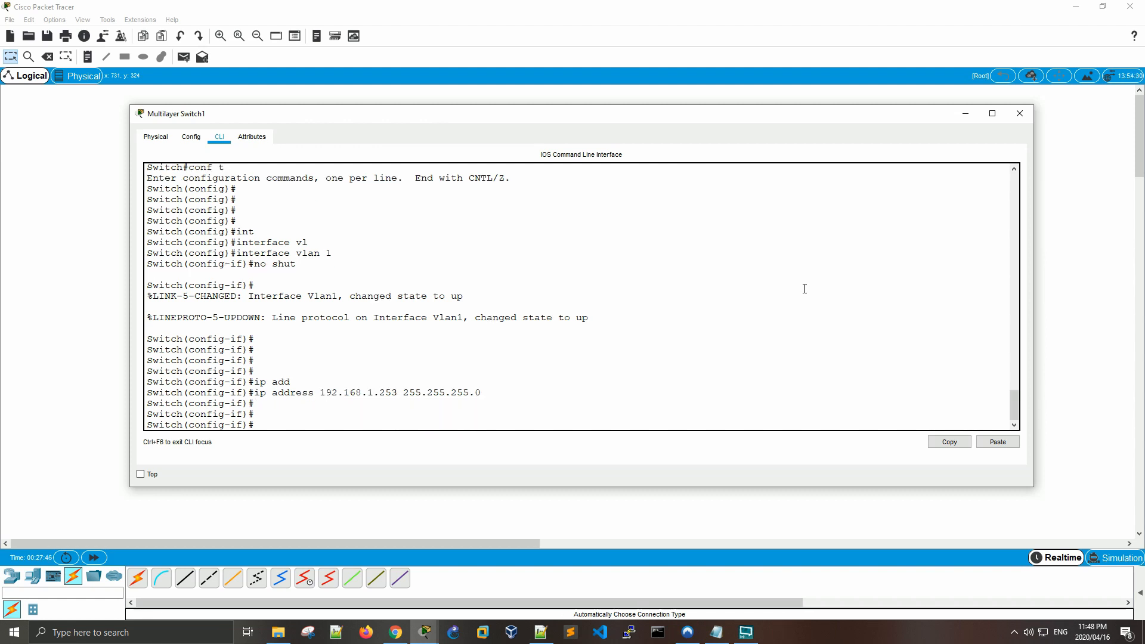
text(exit)
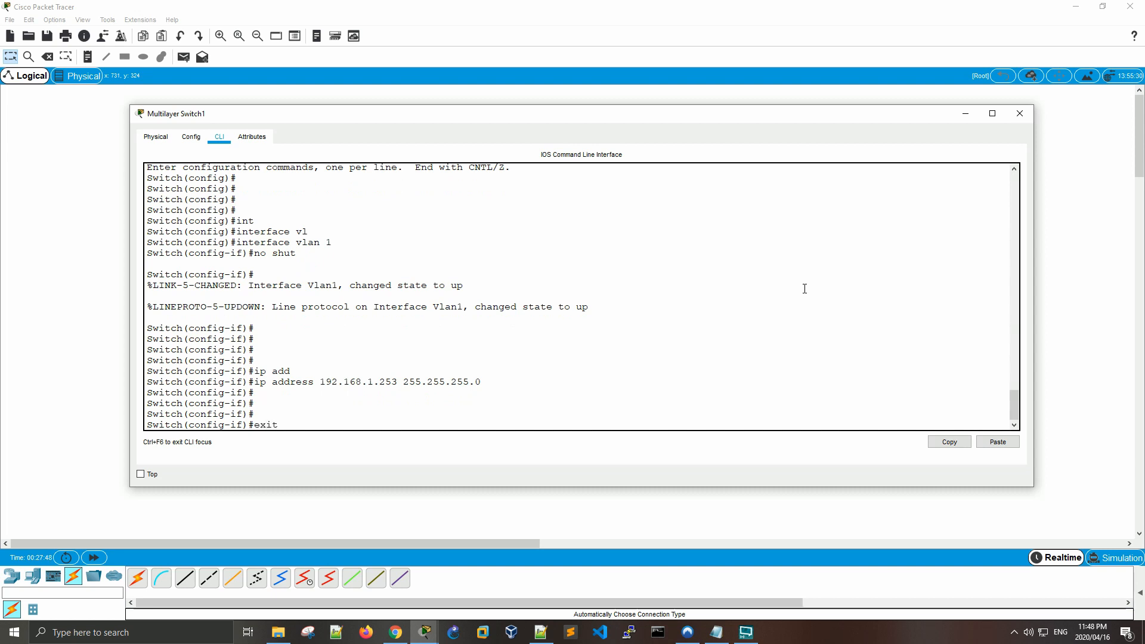
key(Return)
key(Return)
key(Return)
key(Return)
key(Return)
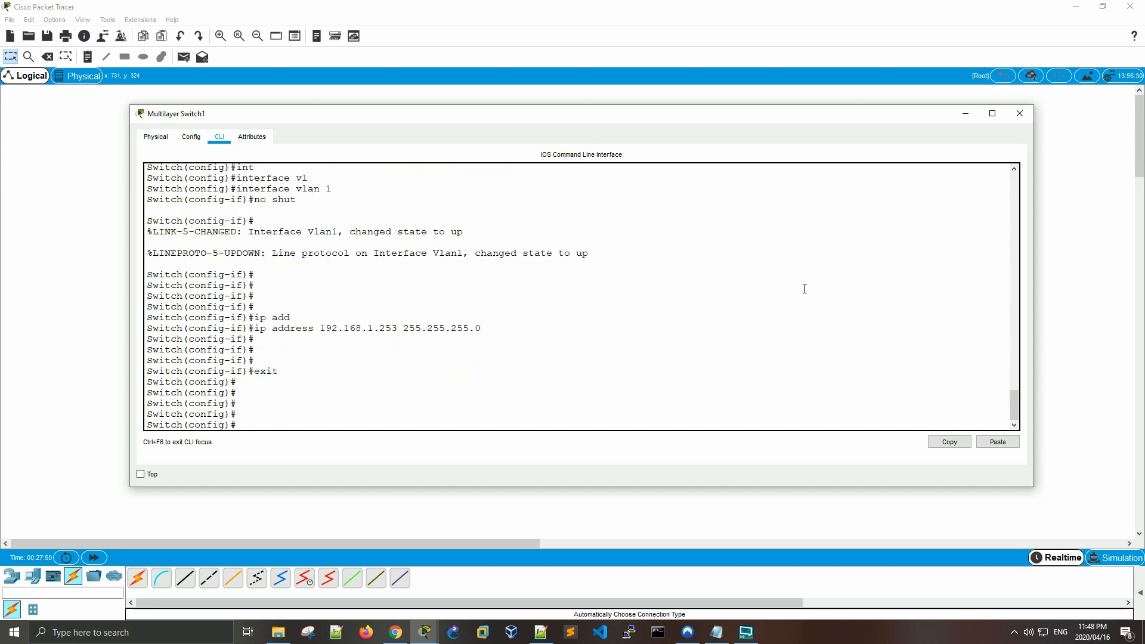
Display the switch's interface summary from global configuration mode with do show ip int bri to check VLAN 1
text(show ip)
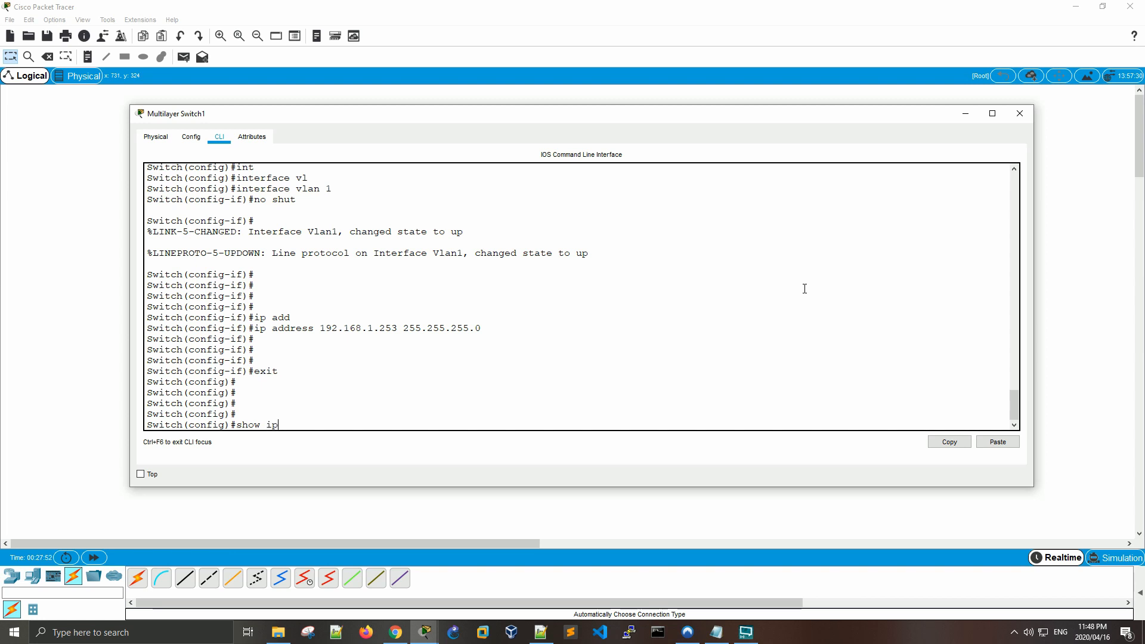
text( inr)
text( bri)
key(Return)
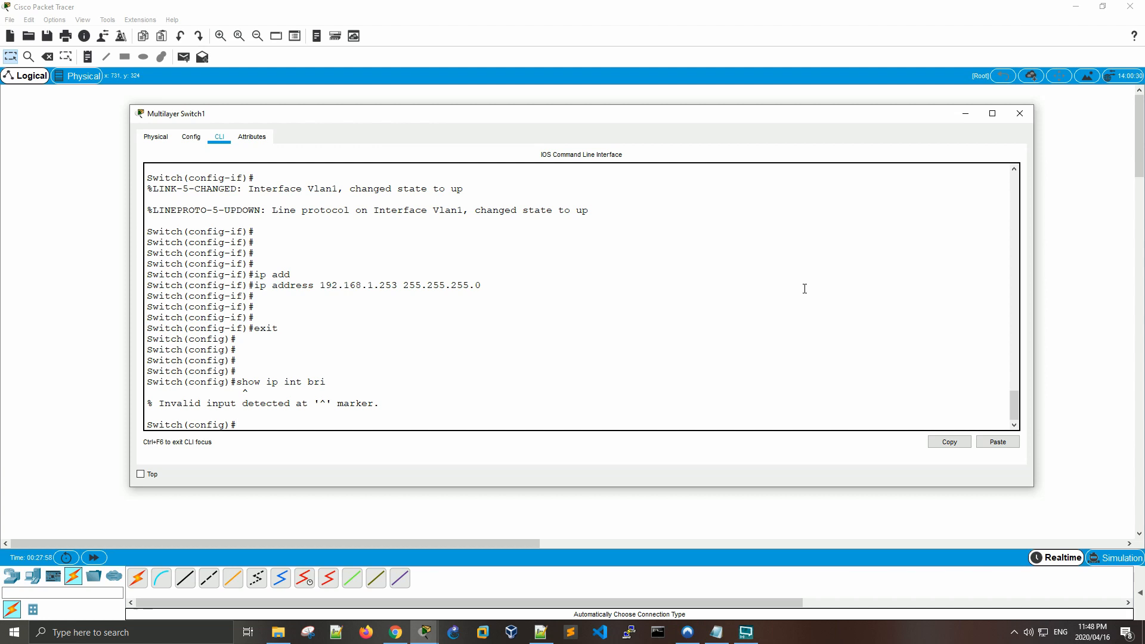
key(Up)
key(Left)
key(Left)
key(Home)
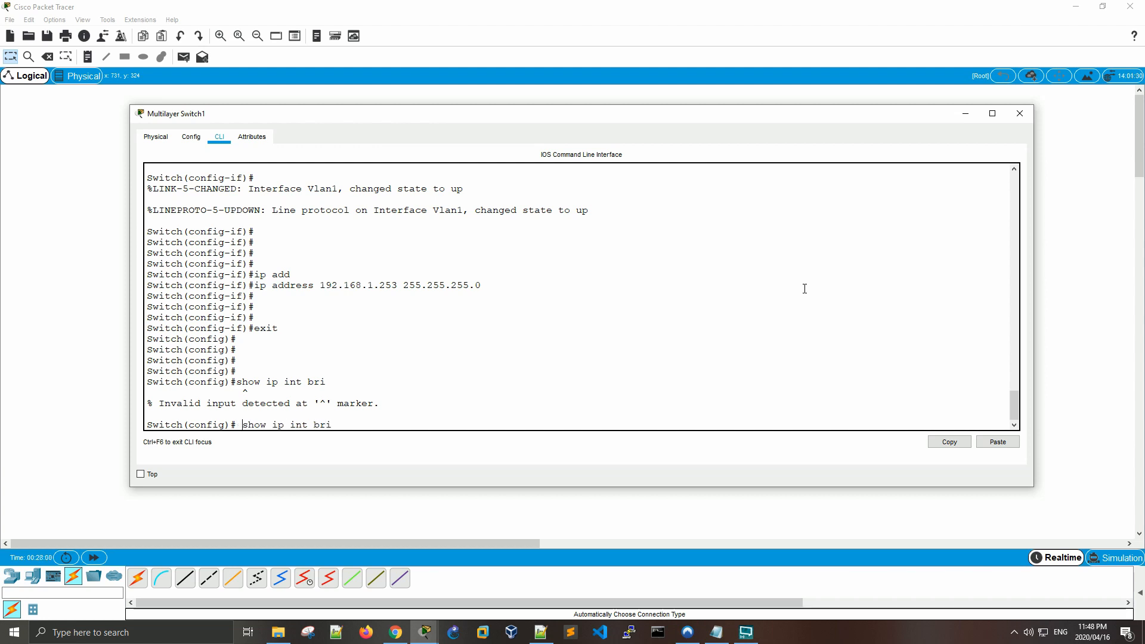
text(do)
key(Return)
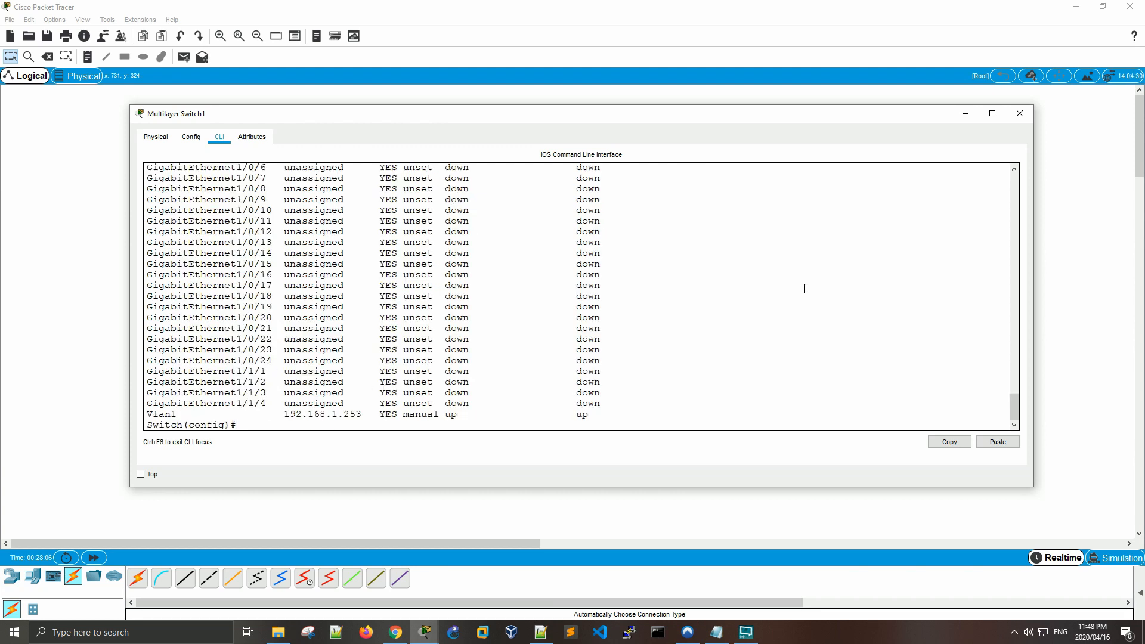
key(Return)
key(Return)
key(Return)
key(Return)
key(Return)
key(Return)
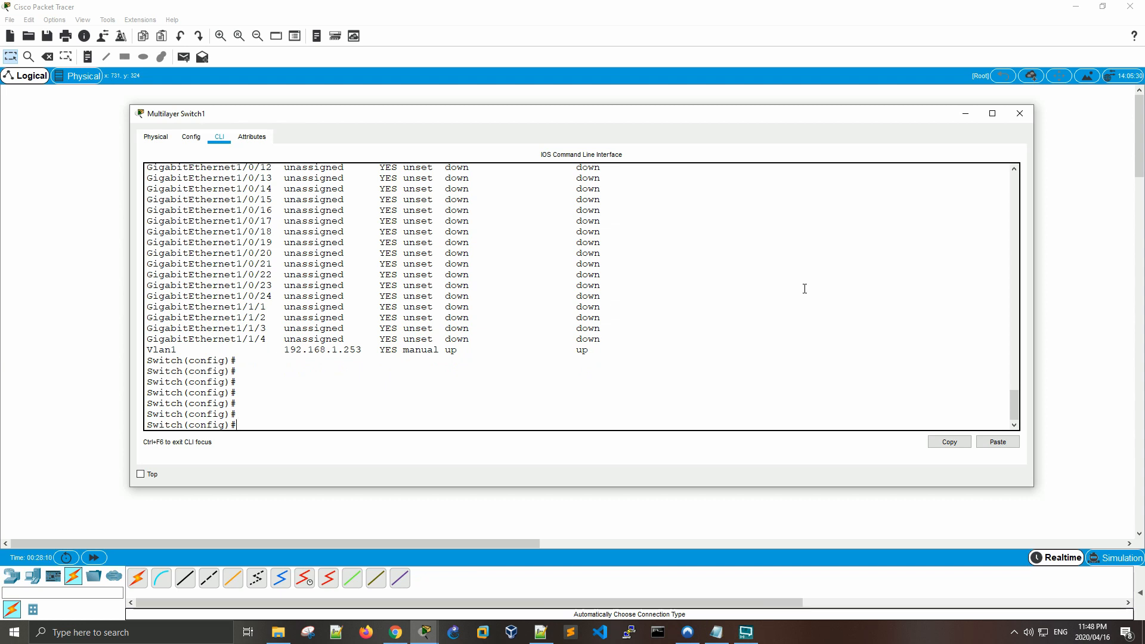
Create the VLAN 100 interface on the switch with interface vlan 100
text(int)
key(Tab)
text(vl)
key(Tab)
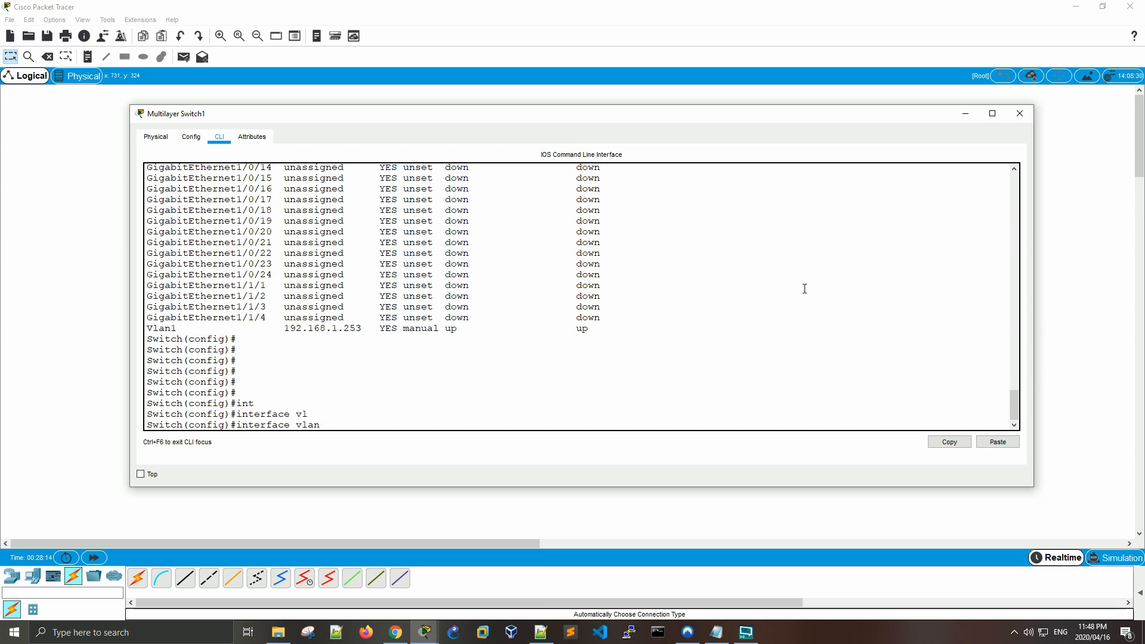
text(100)
key(Return)
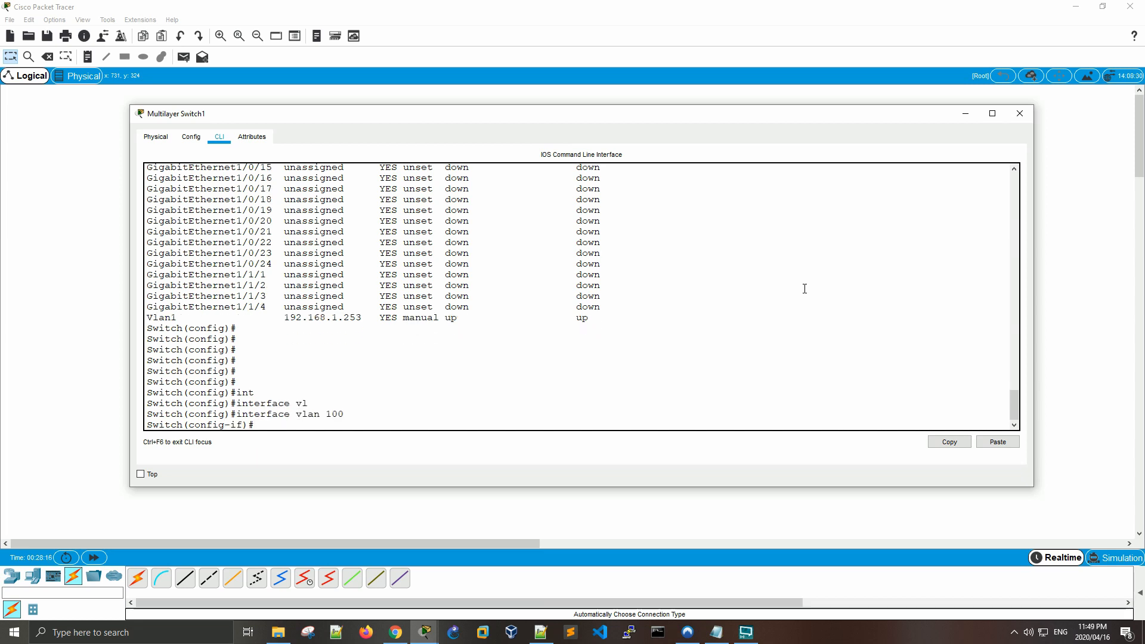
Create the VLAN 150 interface with interface vlan 150, and exit to global configuration mode
key(Up)
key(BackSpace)
key(BackSpace)
text(50)
key(Return)
key(Return)
key(Return)
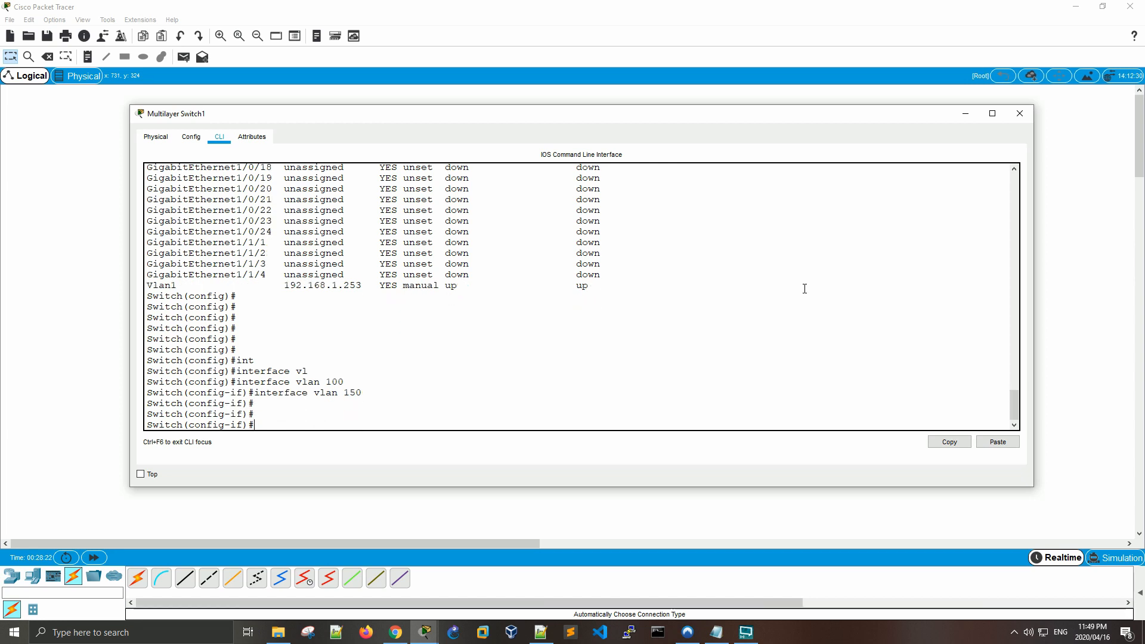
text(en)
text(it)
key(Return)
key(Return)
key(Return)
key(Return)
key(Return)
key(Return)
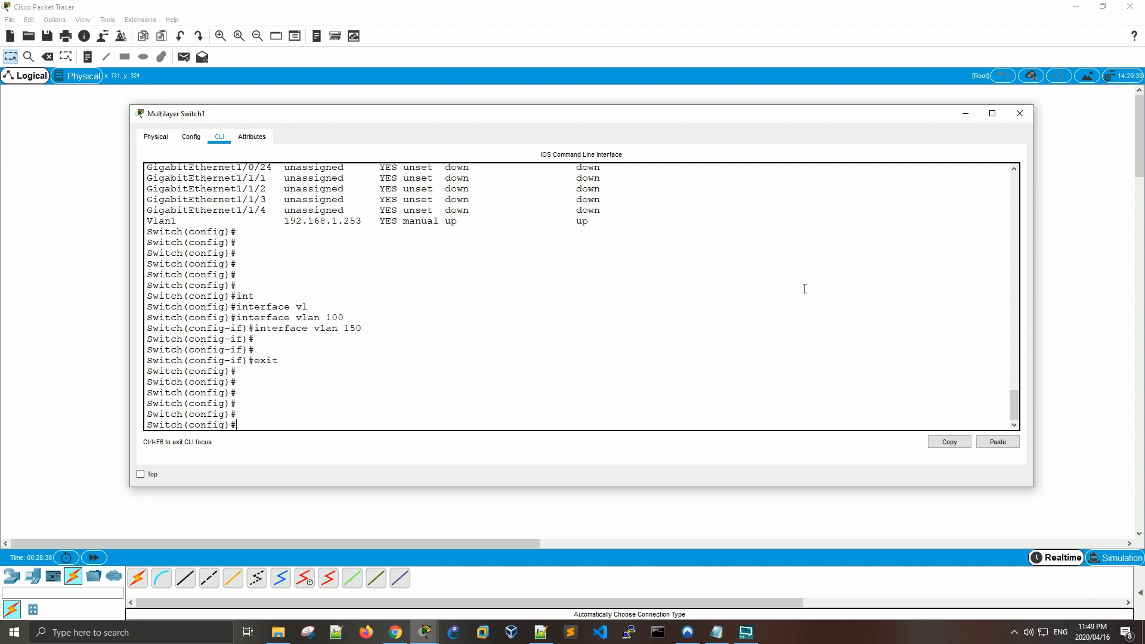
List the switch's available global ip subcommands with ip ? to find the default gateway option
text(ip de)
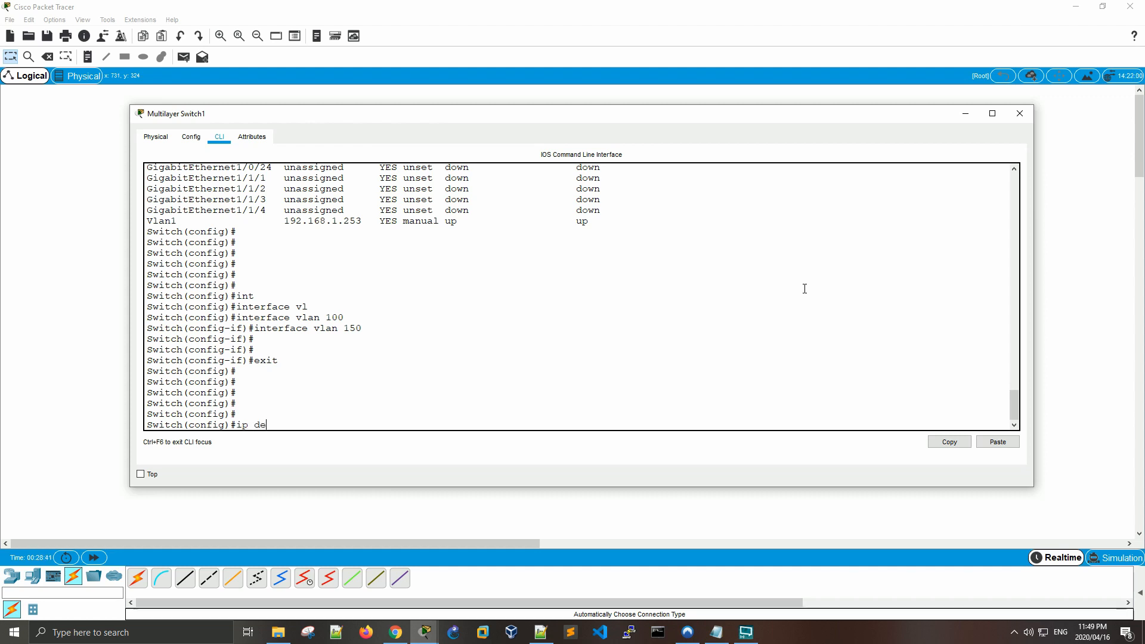
key(Tab)
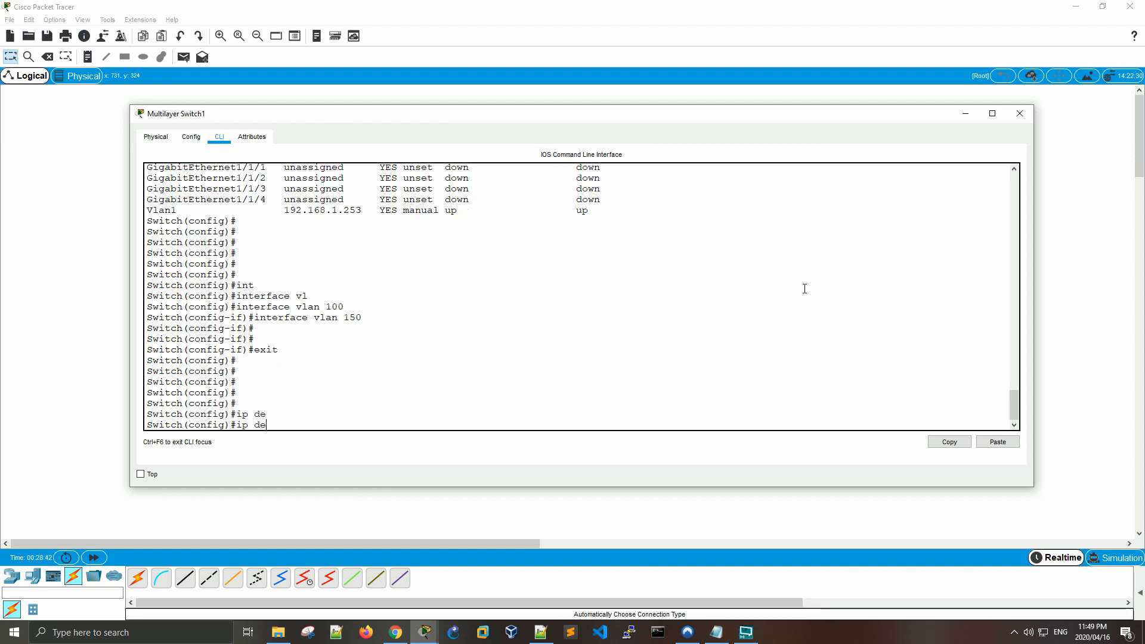
text(fa)
key(Tab)
key(BackSpace)
key(BackSpace)
key(BackSpace)
key(BackSpace)
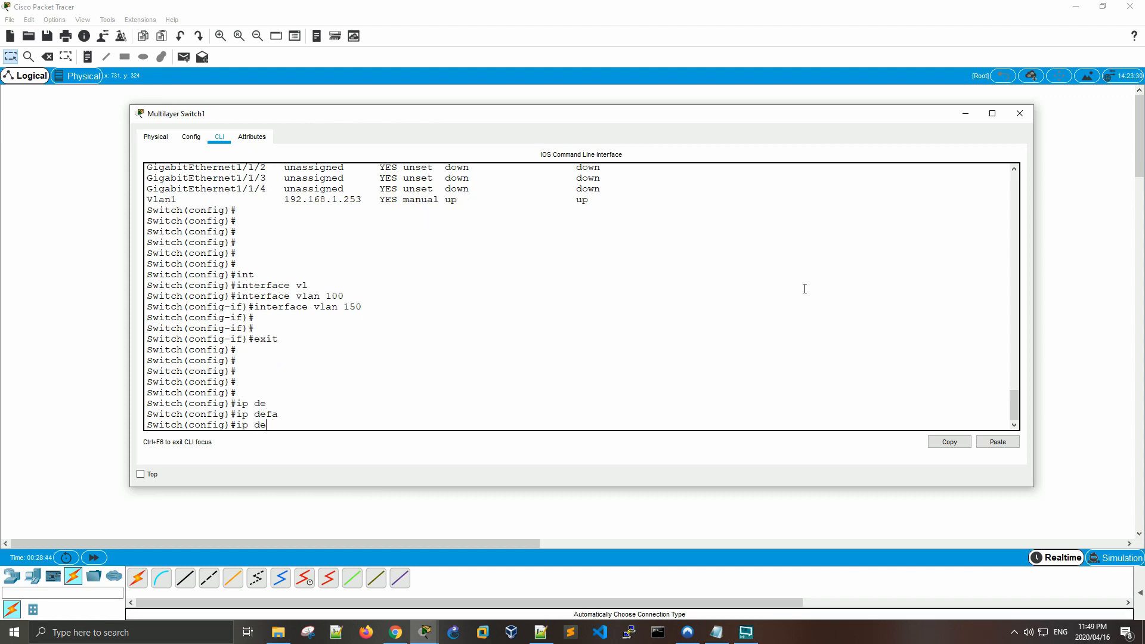
text(?)
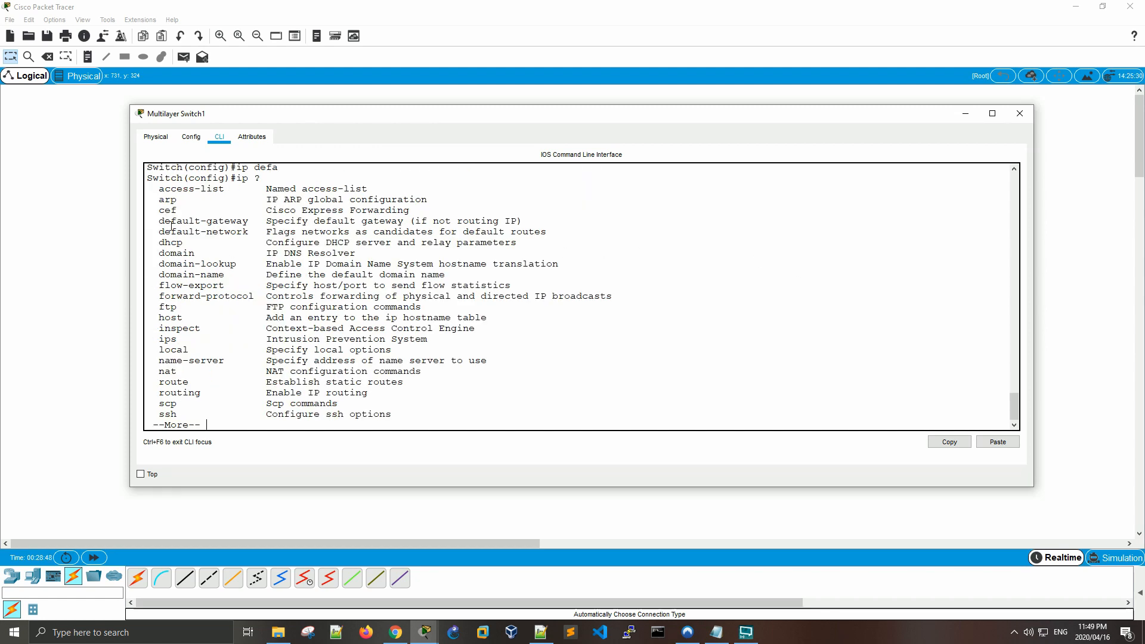
key(Return)
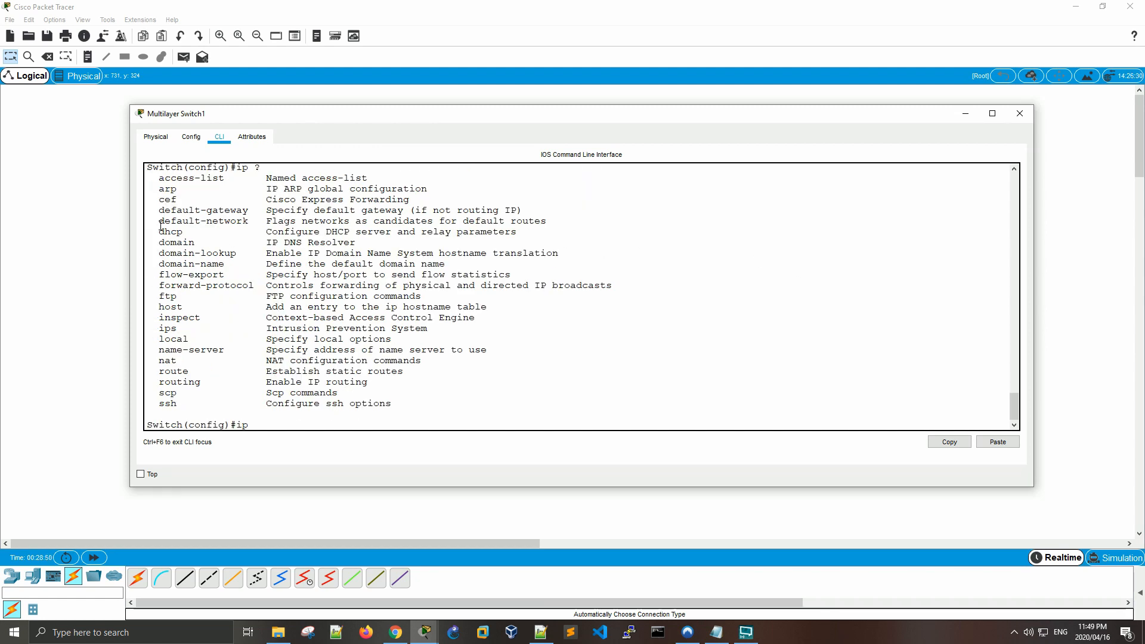
Run ip default-gateway without an address, copying the default-gateway keyword from the help list onto the command line
text(defau)
key(Tab)
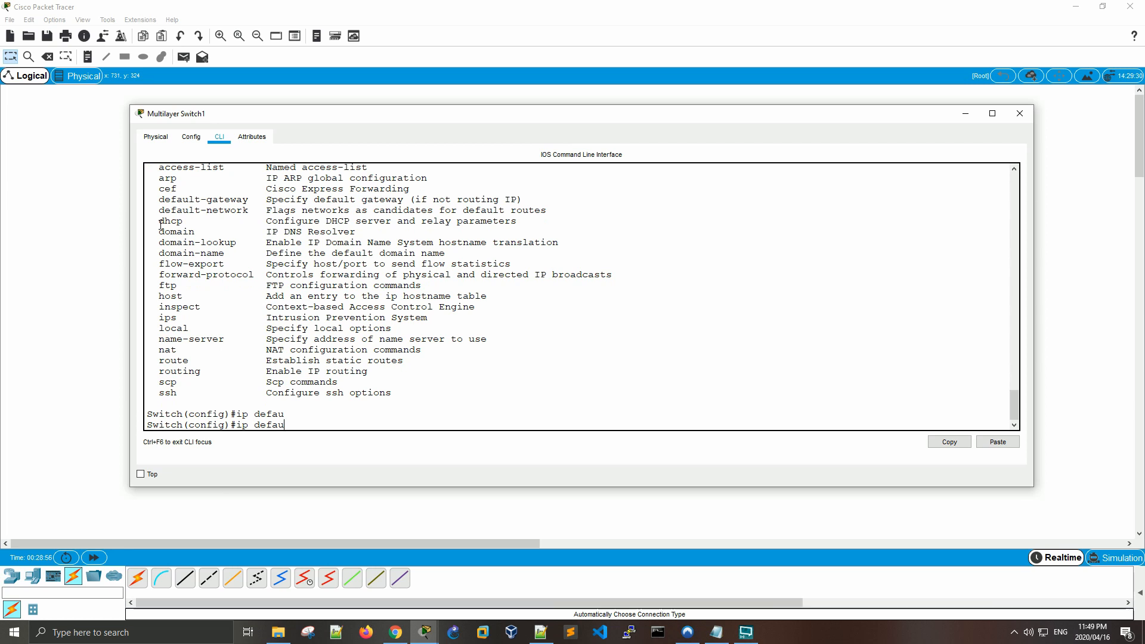
key(BackSpace)
key(BackSpace)
key(BackSpace)
key(BackSpace)
key(BackSpace)
drag(159, 199, 248, 199)
key(ctrl+c)
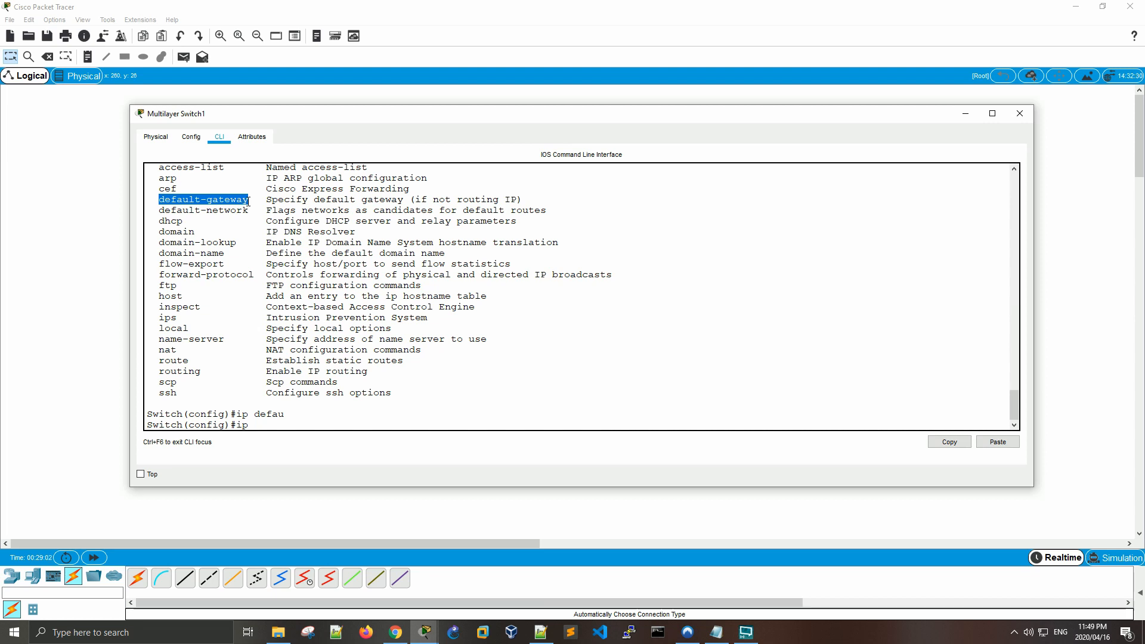
right_click(243, 200)
click(270, 209)
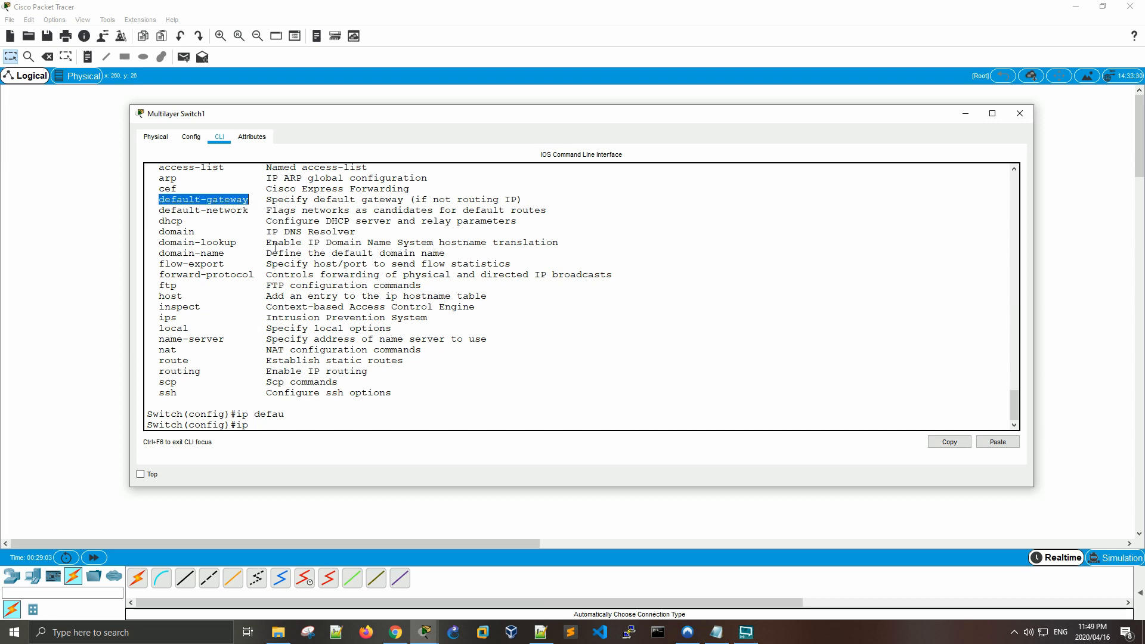
click(280, 424)
right_click(273, 427)
click(292, 449)
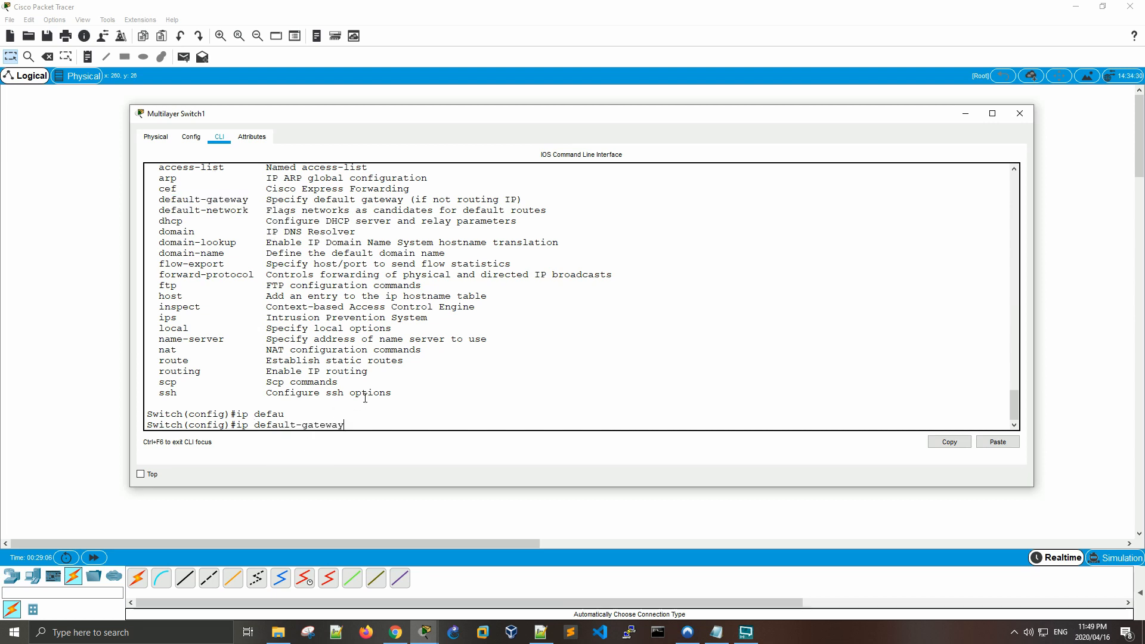
key(Return)
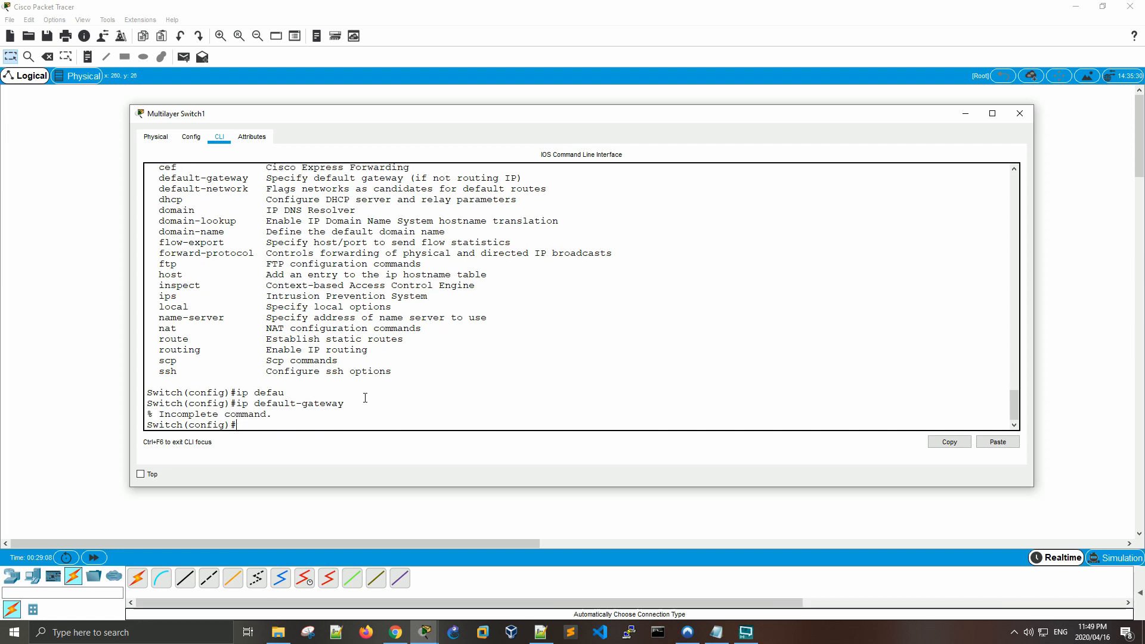
Check the ip default-gateway arguments and try to set the gateway to 192.168.1.254 with mask 255.255.255.0
key(Up)
text(?)
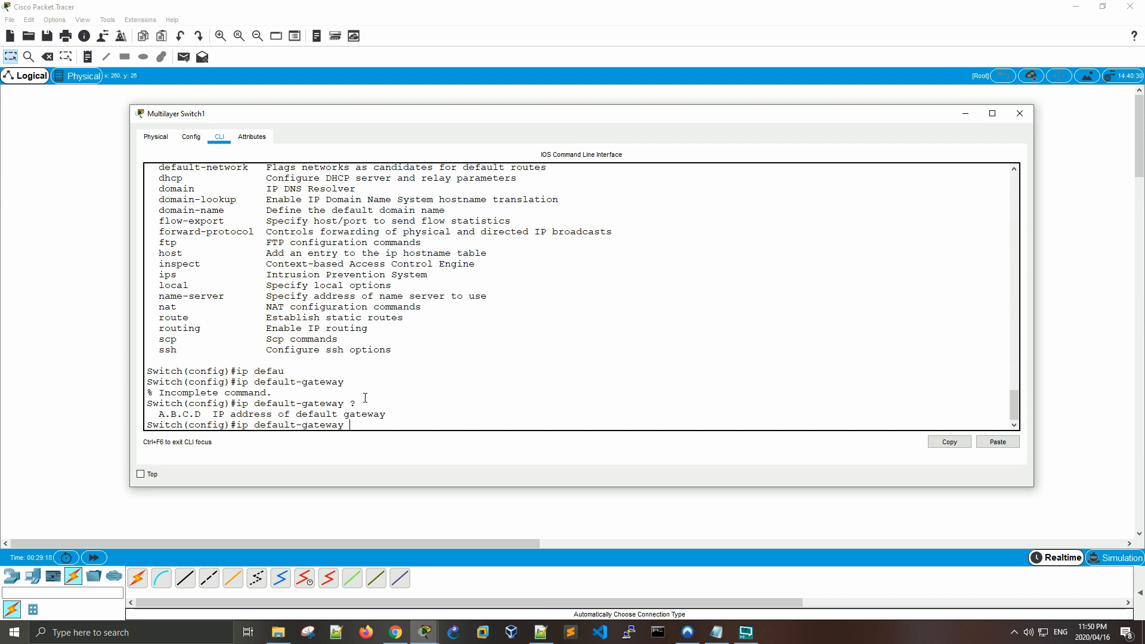
text(192.168.1.254 255.255.255.0)
key(Return)
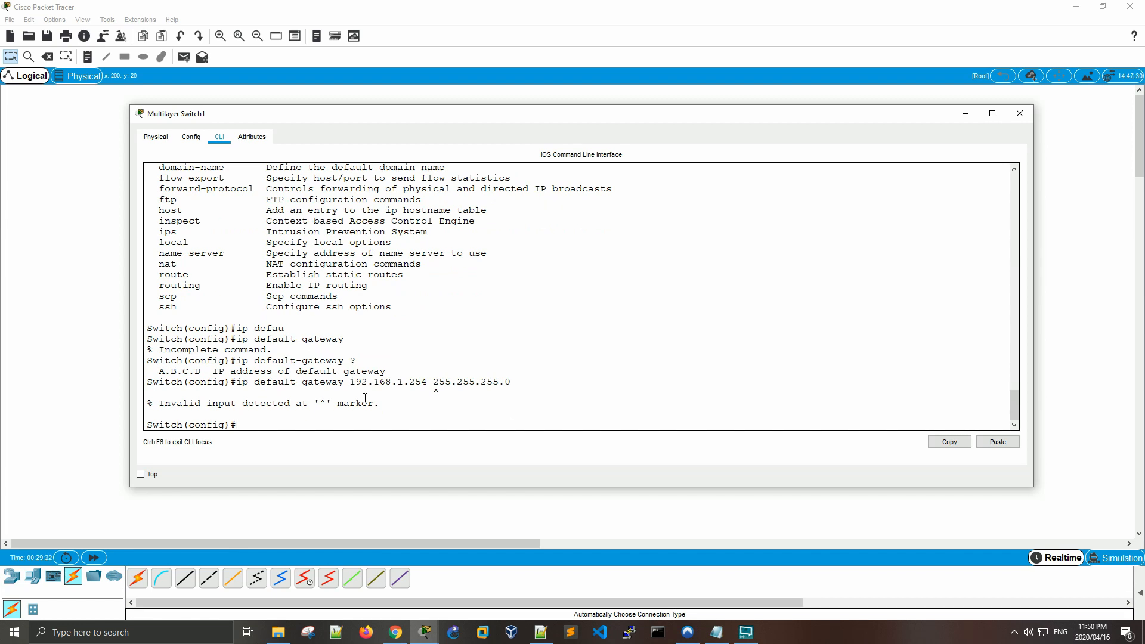
Remove the mask from the previous command and set the switch's default gateway with ip default-gateway 192.168.1.254
key(Up)
key(BackSpace)
key(BackSpace)
key(BackSpace)
key(BackSpace)
key(BackSpace)
key(BackSpace)
key(BackSpace)
key(BackSpace)
key(BackSpace)
key(BackSpace)
key(BackSpace)
key(BackSpace)
key(BackSpace)
key(BackSpace)
text(?)
key(Return)
key(Return)
key(Return)
key(Return)
key(Return)
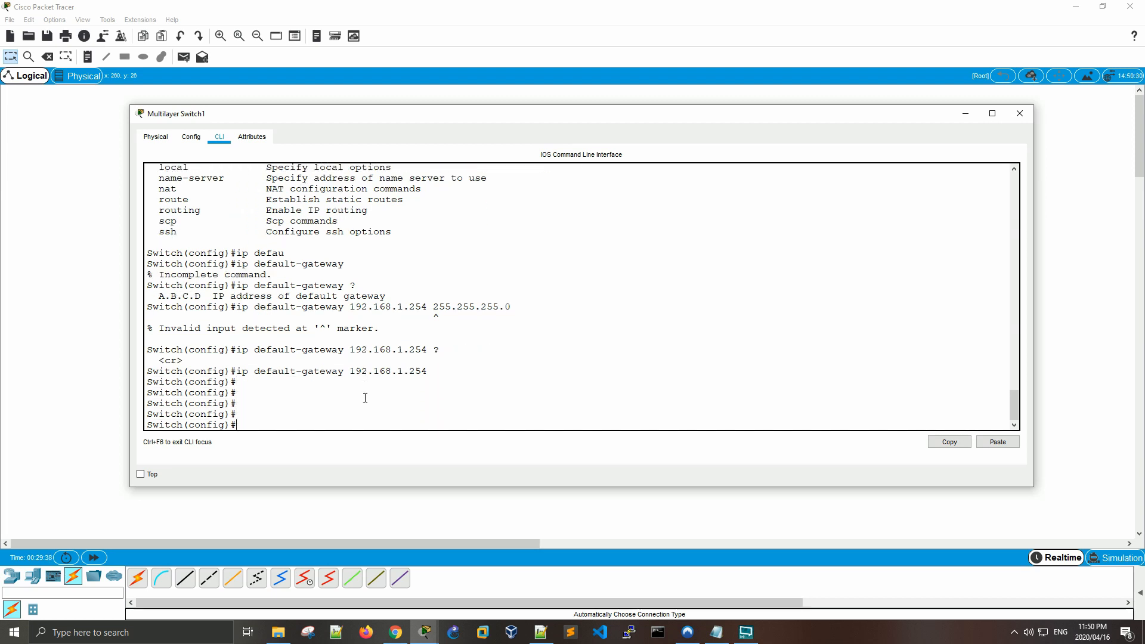
key(Return)
key(Return)
key(Return)
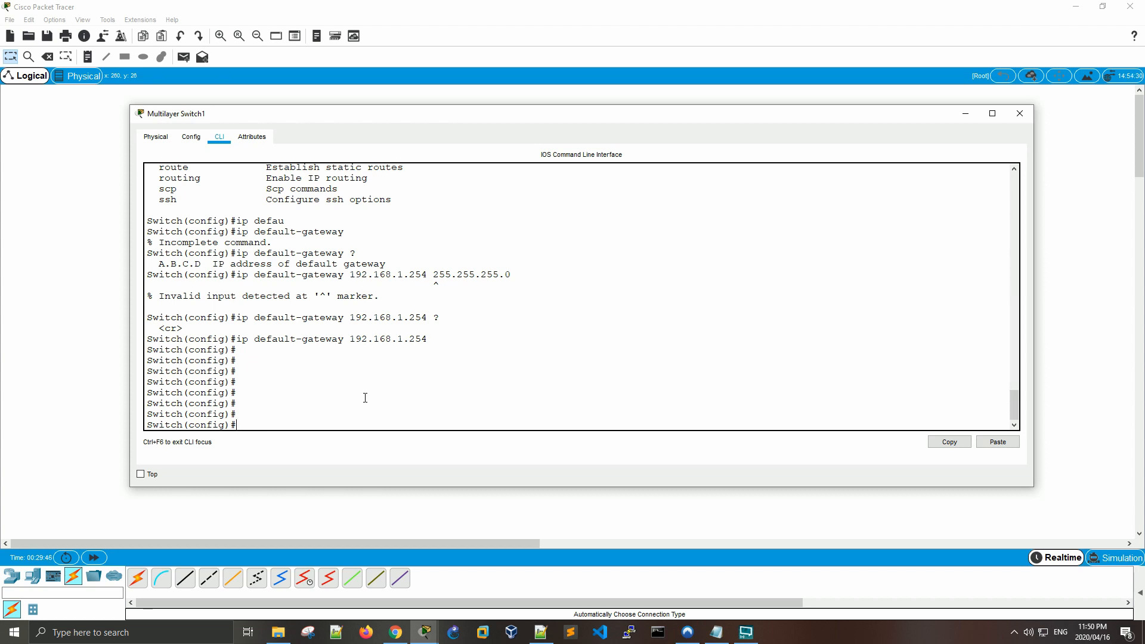
Enter interface configuration mode for gigabitEthernet 1/0/1 on the switch
text(int)
key(Tab)
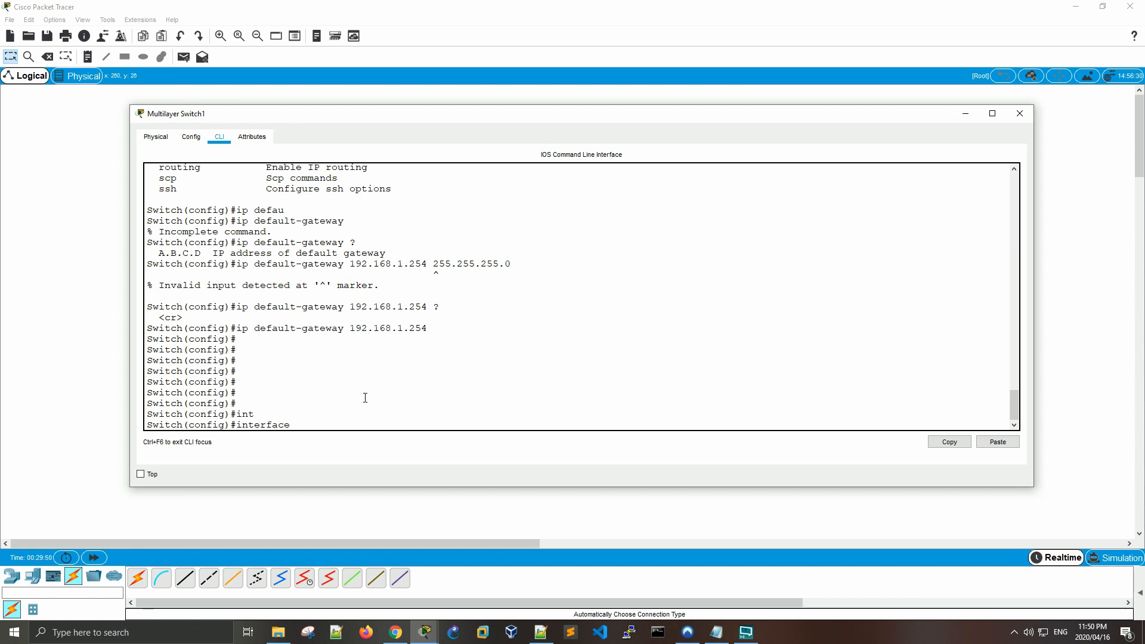
text(gi)
key(Tab)
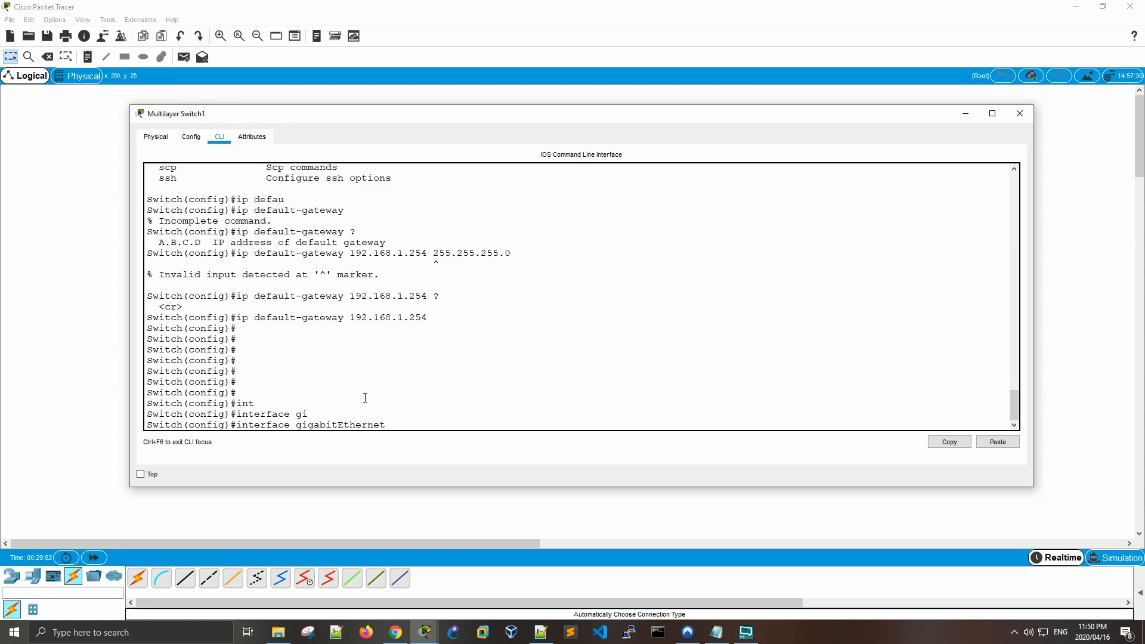
text(10)
key(BackSpace)
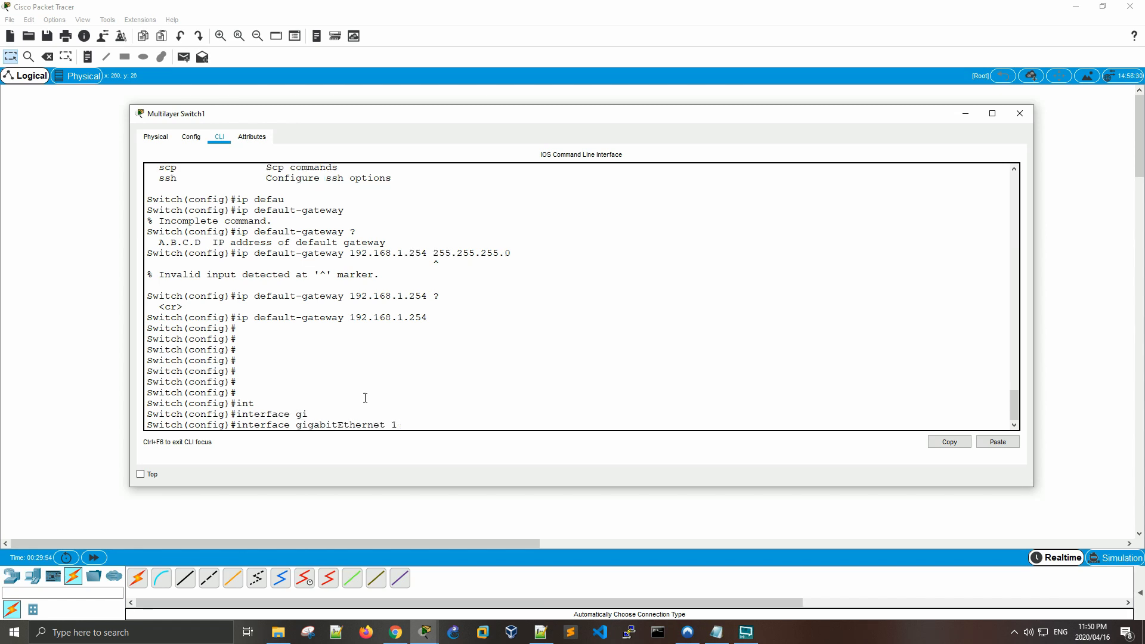
text(/0/1)
key(Return)
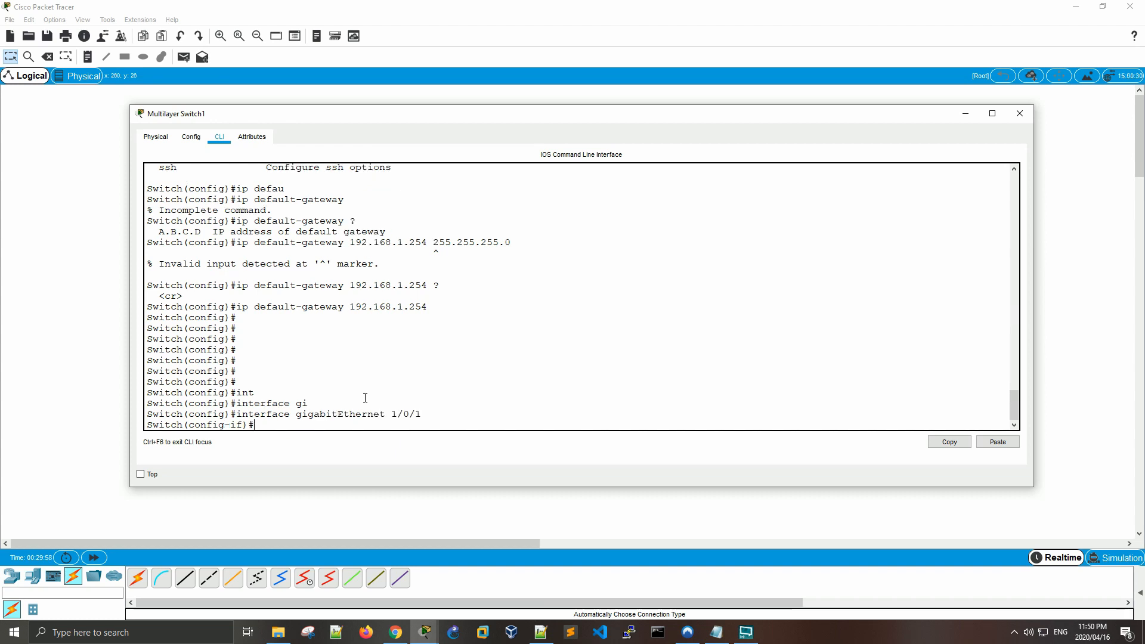
Set the trunk encapsulation of gigabitEthernet 1/0/1 to dot1q with switchport trunk encapsulation dot1q, checking the available options
text(sh)
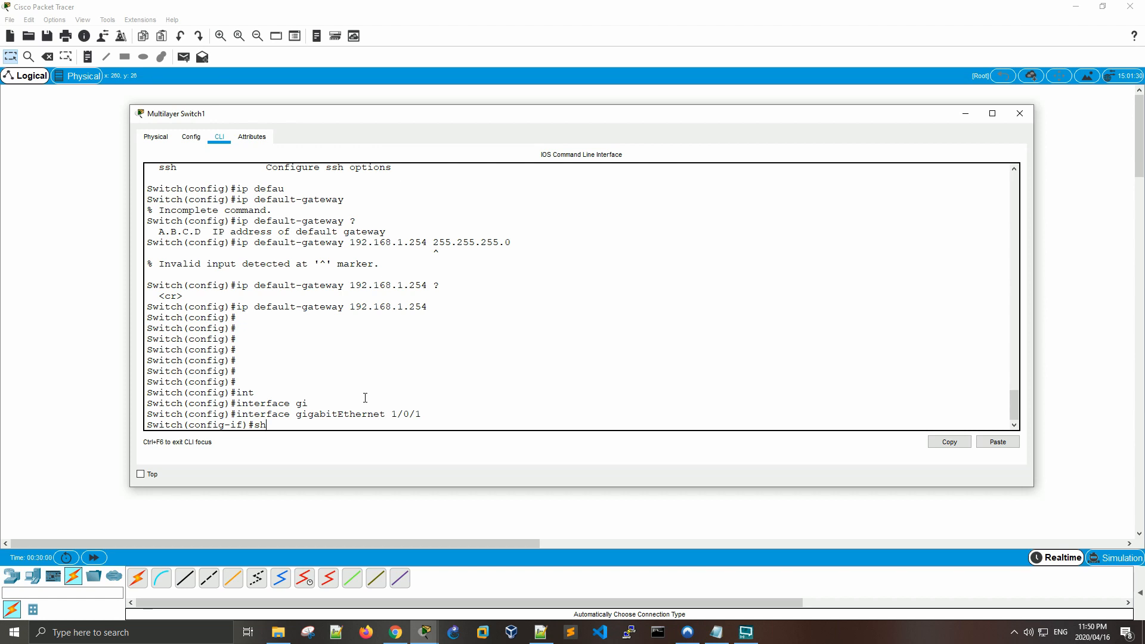
text(=w)
key(BackSpace)
key(BackSpace)
key(BackSpace)
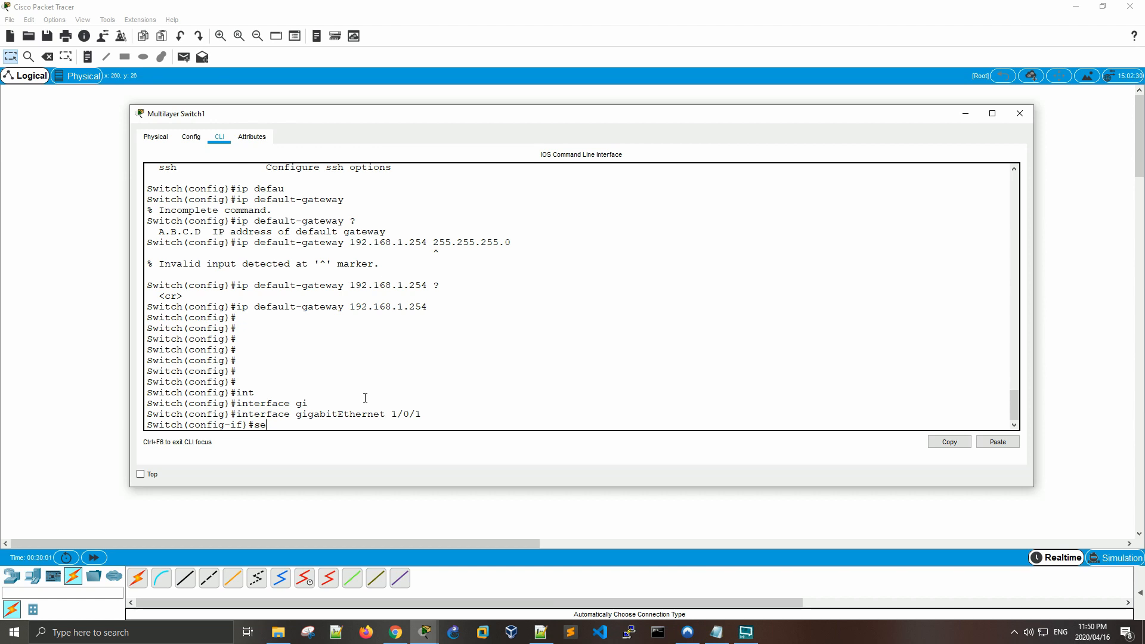
text(wi)
key(Tab)
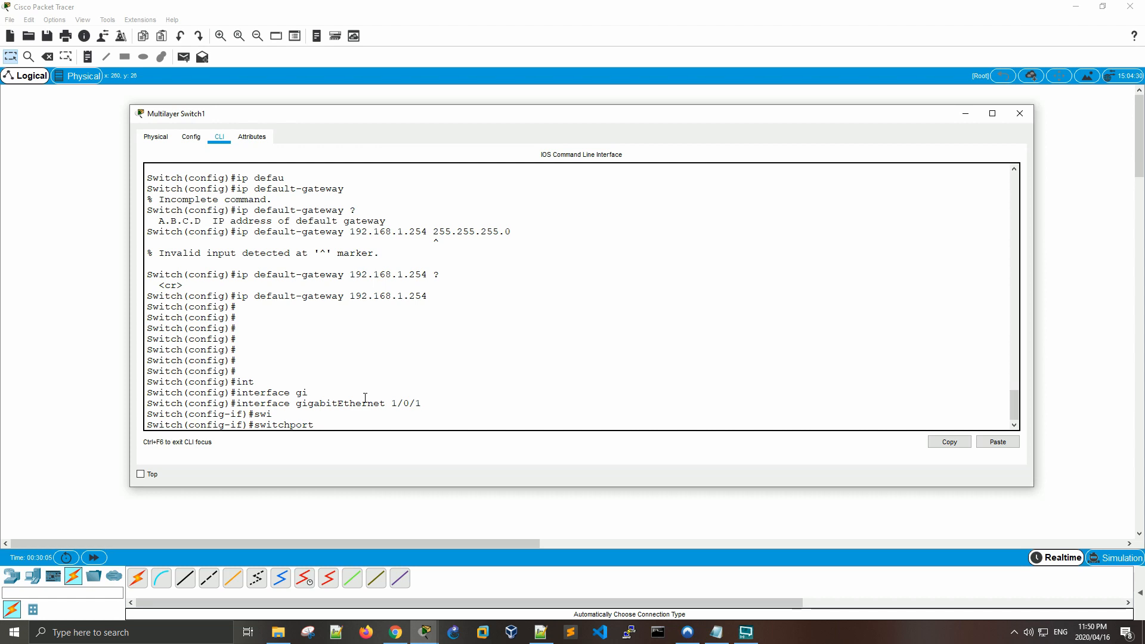
text(tr)
key(Tab)
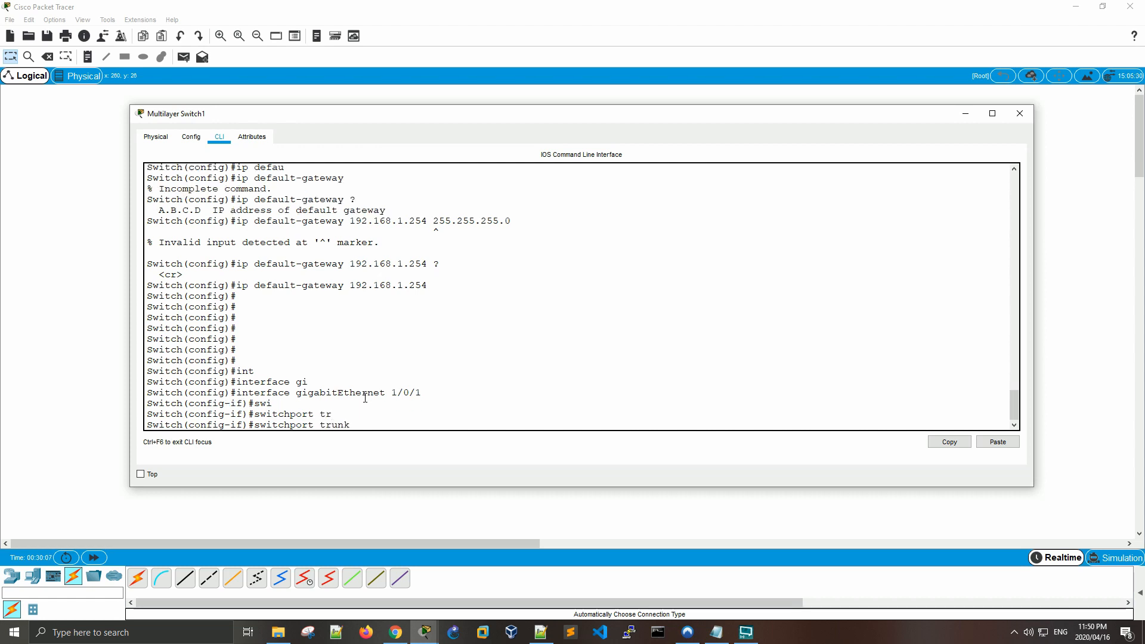
text(?en)
key(Tab)
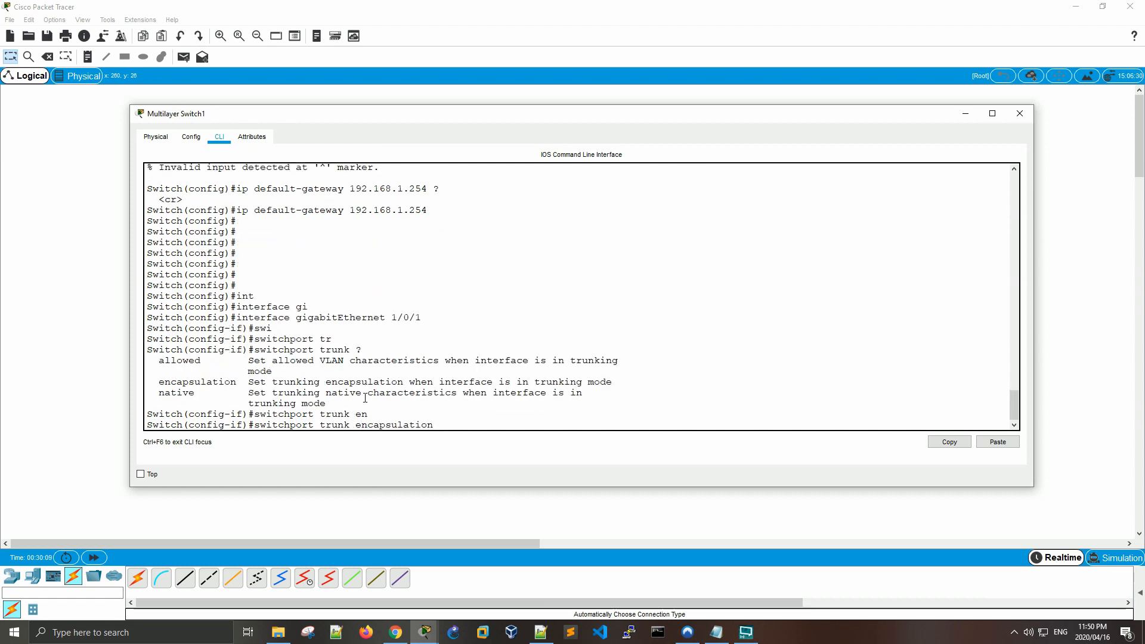
text(?)
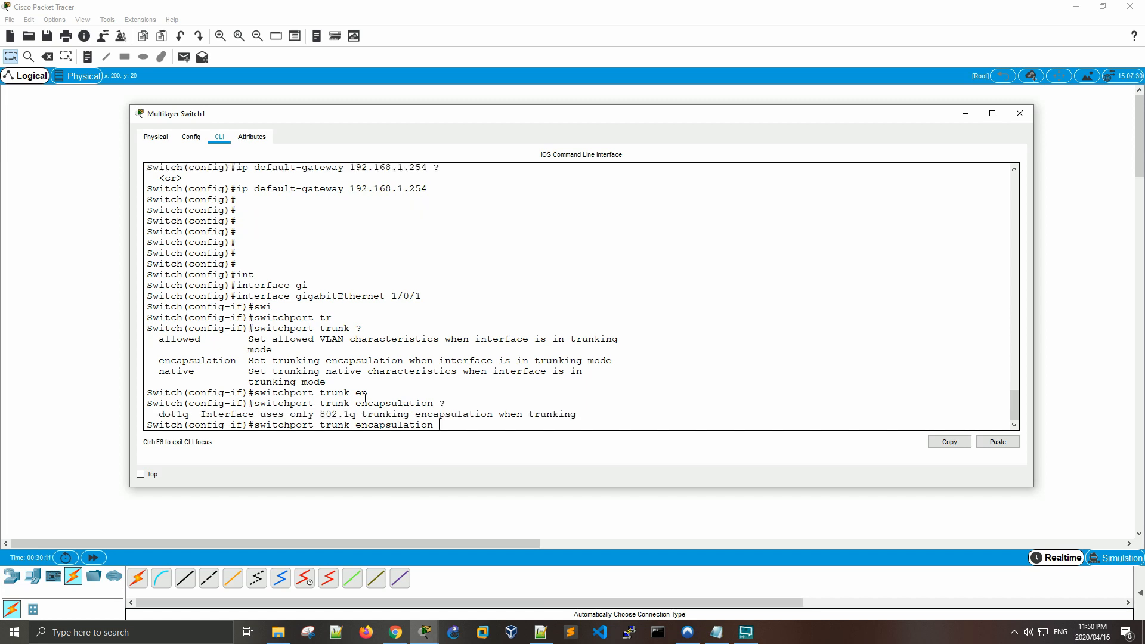
text(dot)
key(Tab)
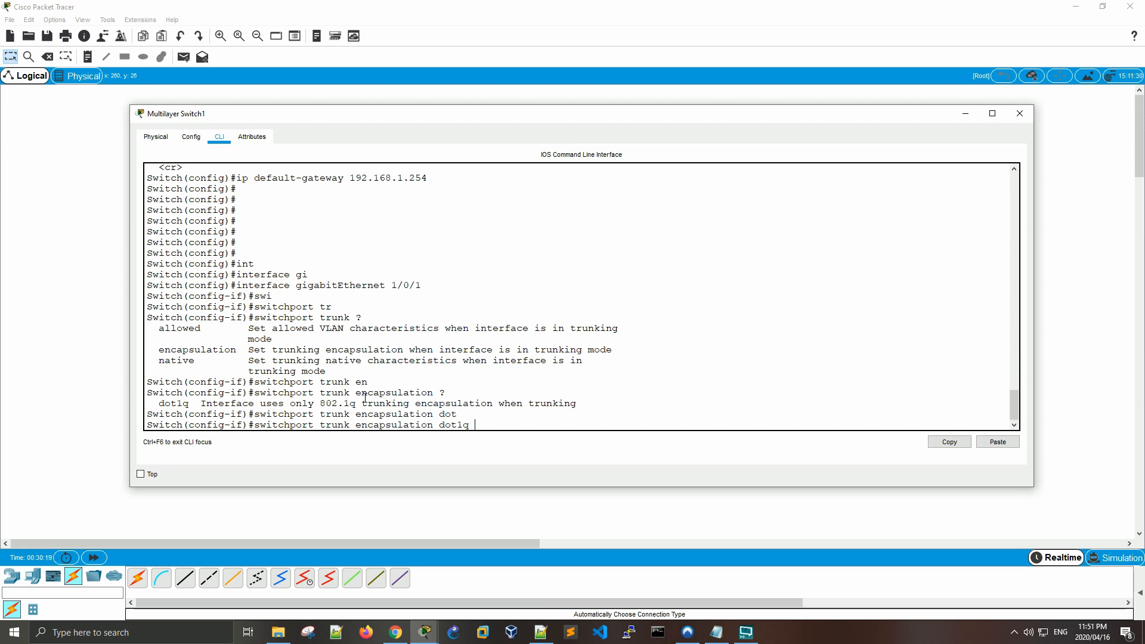
text(?)
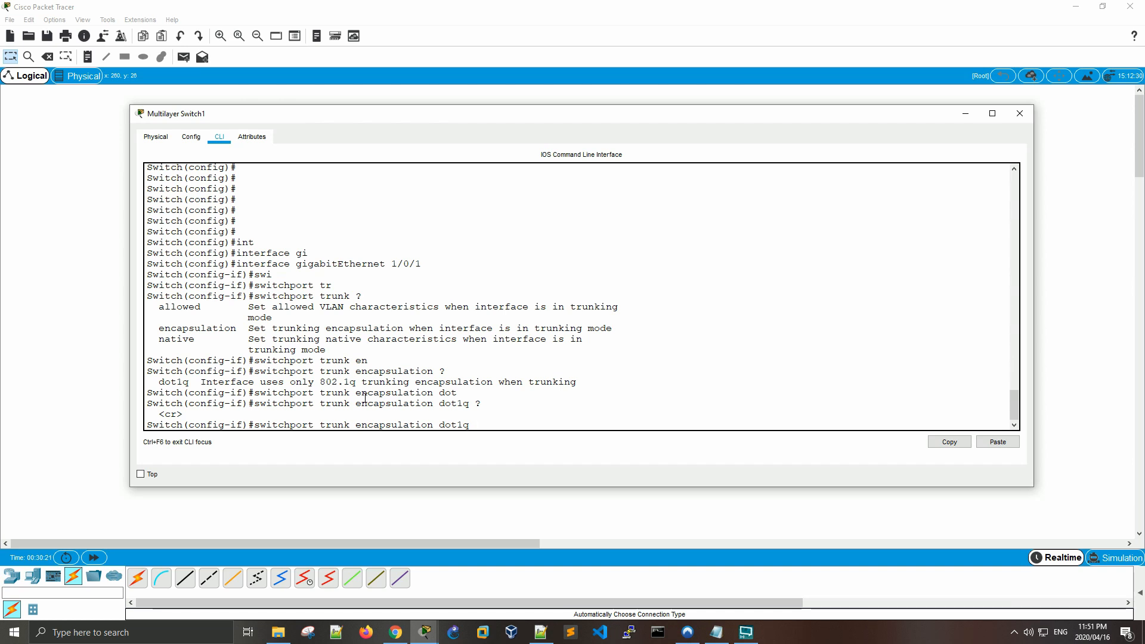
key(Return)
key(Return)
key(Return)
key(Return)
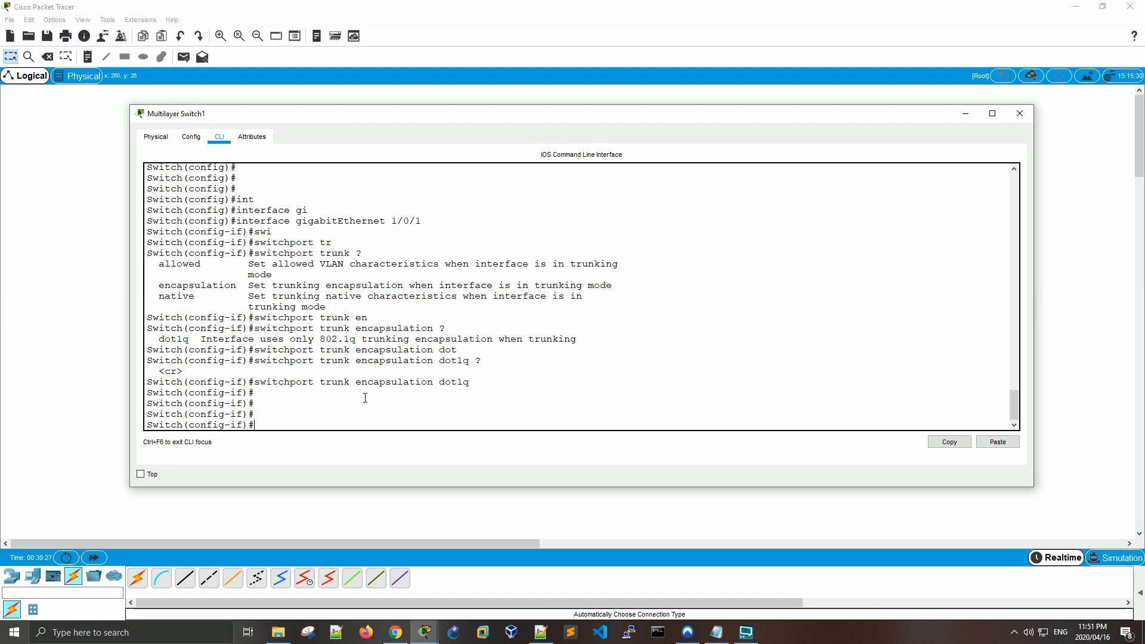
key(Return)
List the switchport options and put gigabitEthernet 1/0/1 into trunk mode with switchport mode trunk
text(sw)
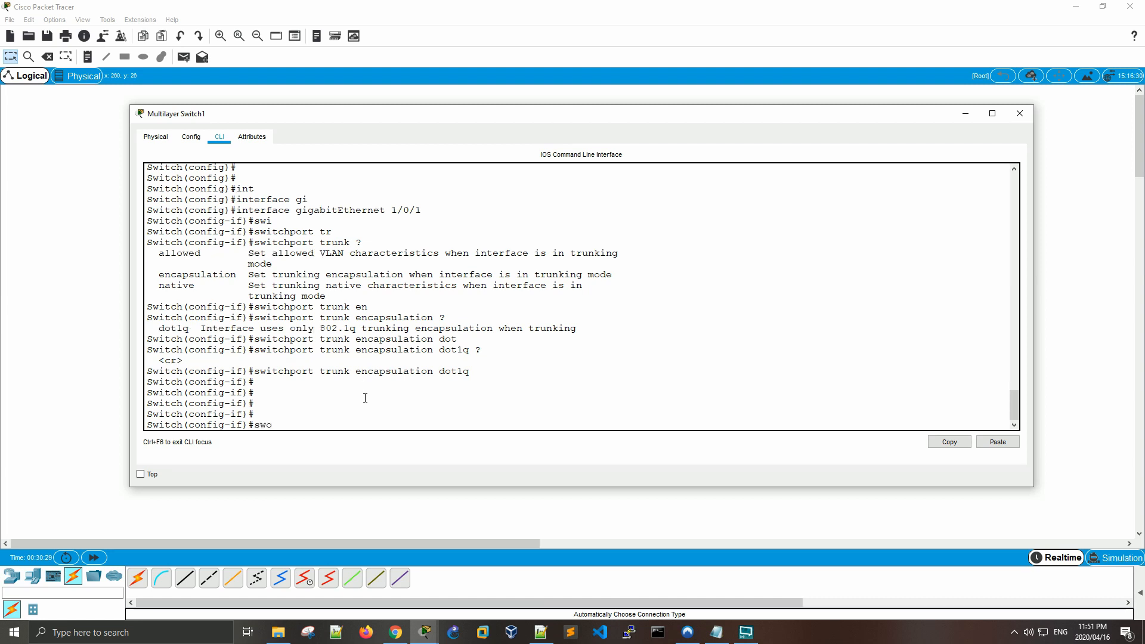
text(it)
key(Tab)
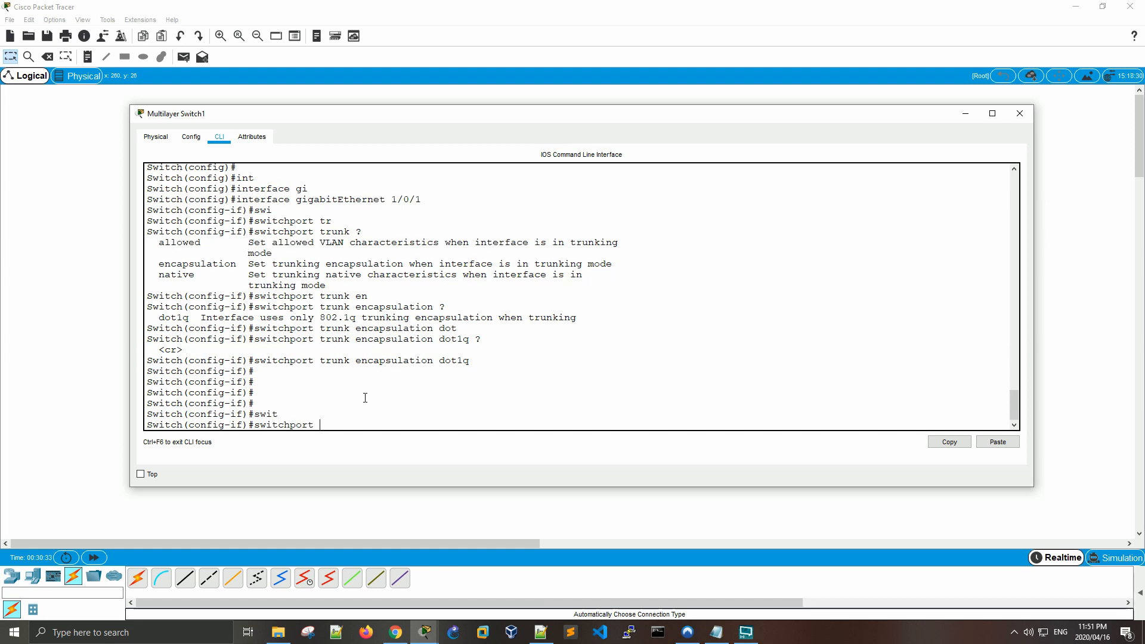
text(?)
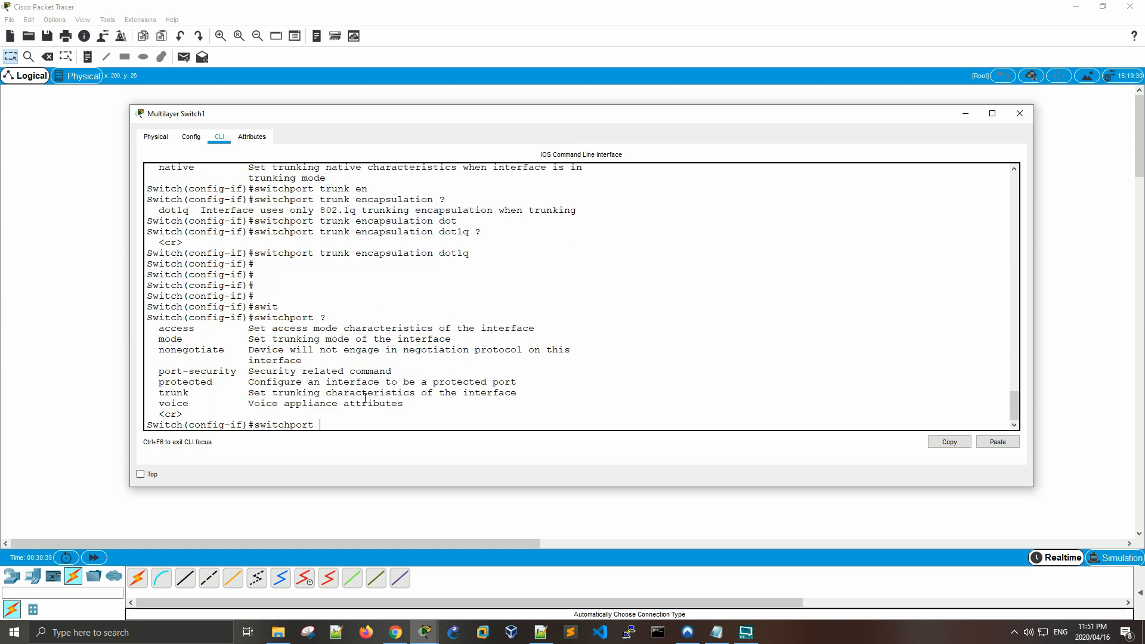
text(mod)
key(Tab)
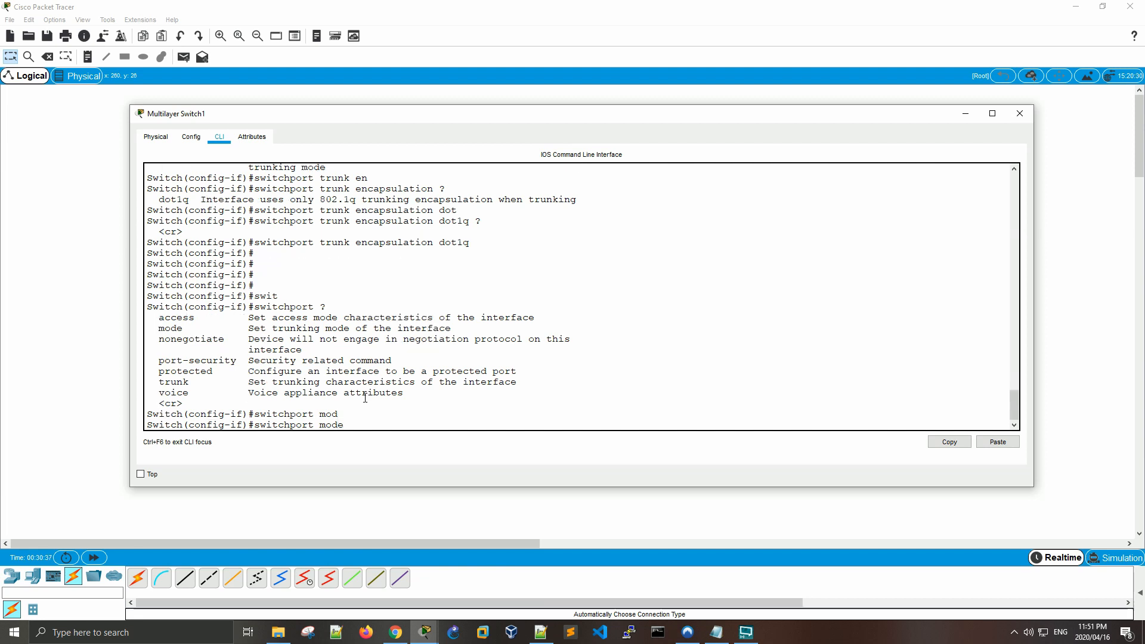
text(tr)
key(Tab)
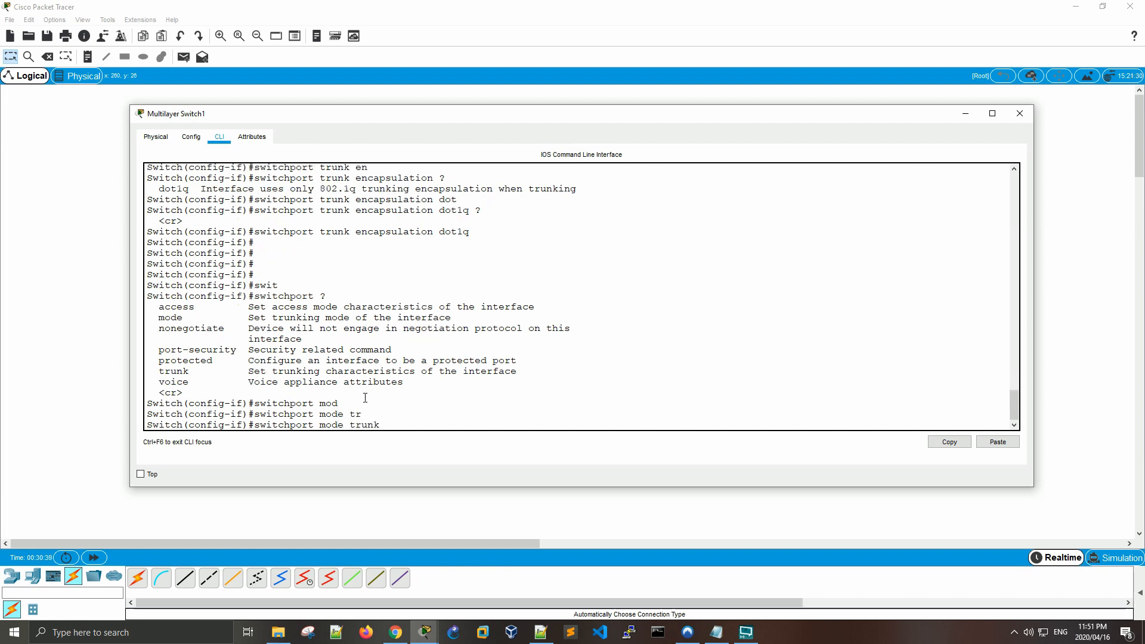
text(?)
key(Return)
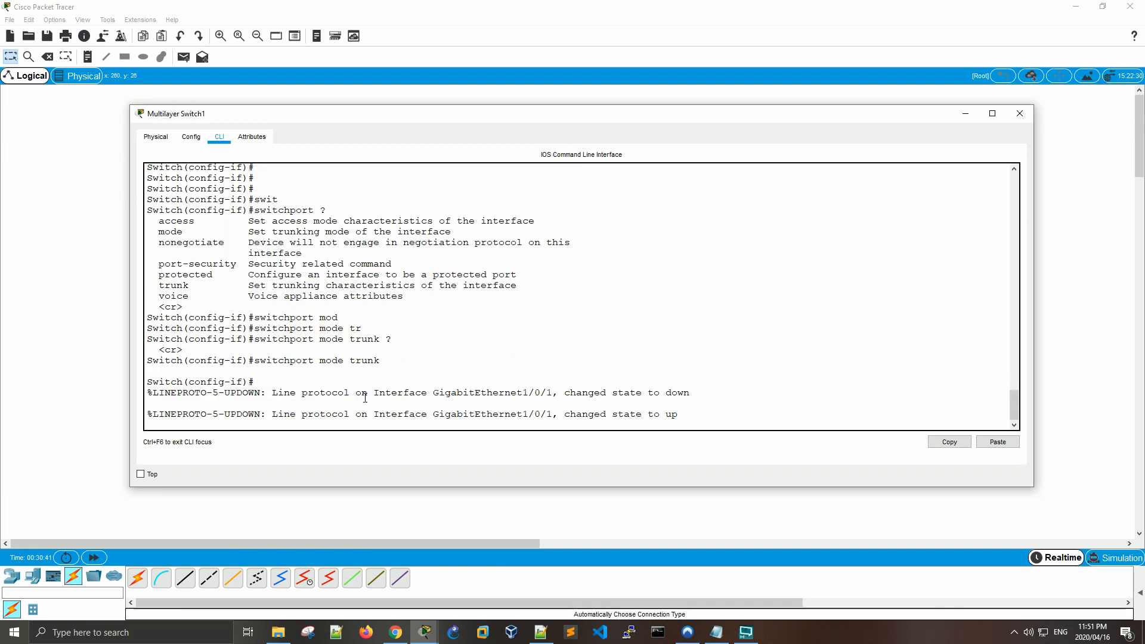
key(Return)
key(Return)
key(Return)
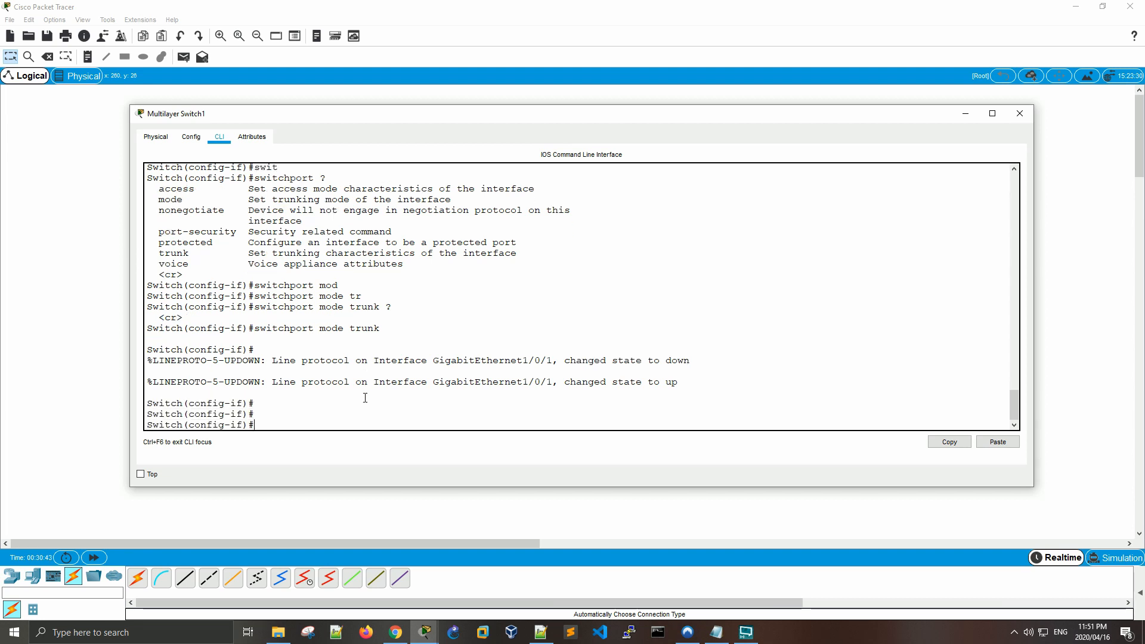
key(Return)
key(Return)
key(Return)
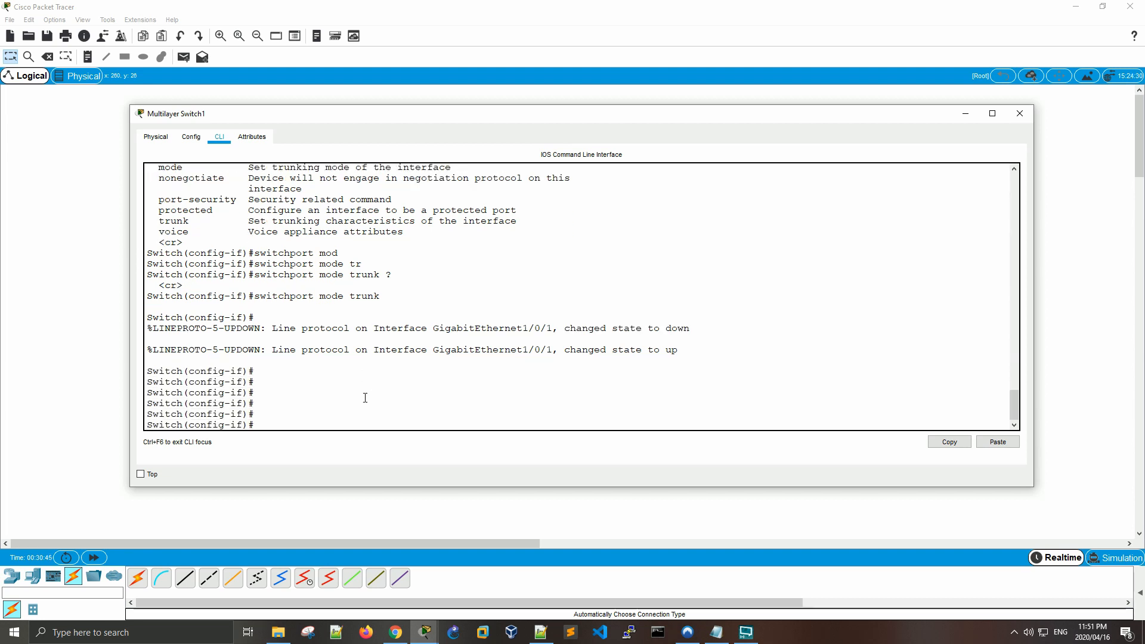
Exit the current interface and enter interface configuration mode for gigabitEthernet 1/0/2
text(exit)
key(Return)
key(Return)
key(Return)
key(Return)
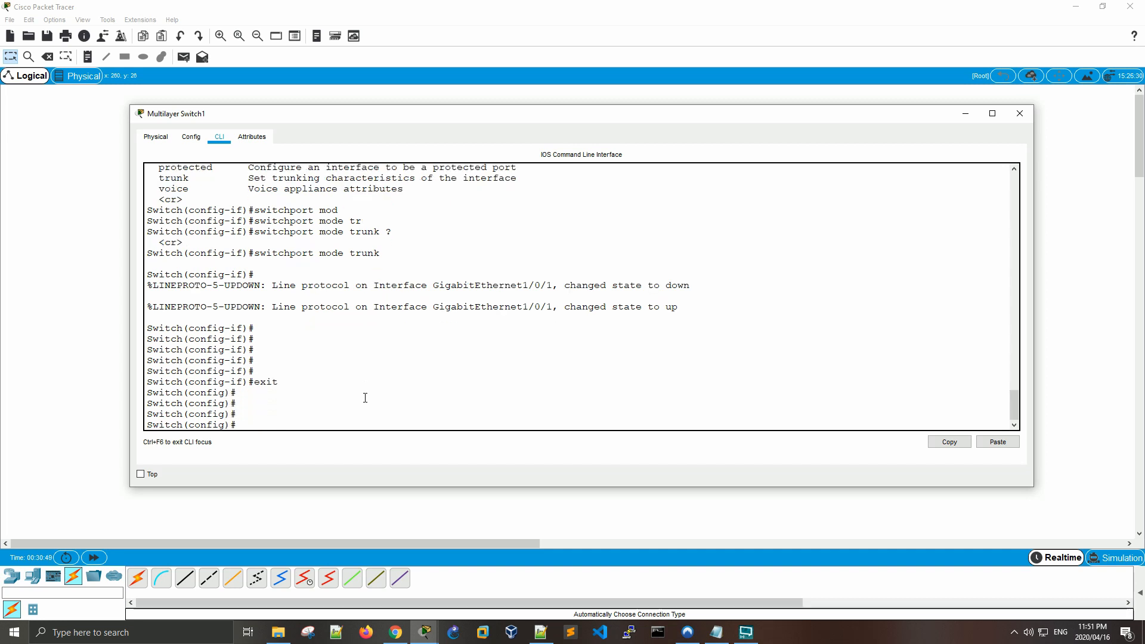
text(int)
key(Tab)
text(gi)
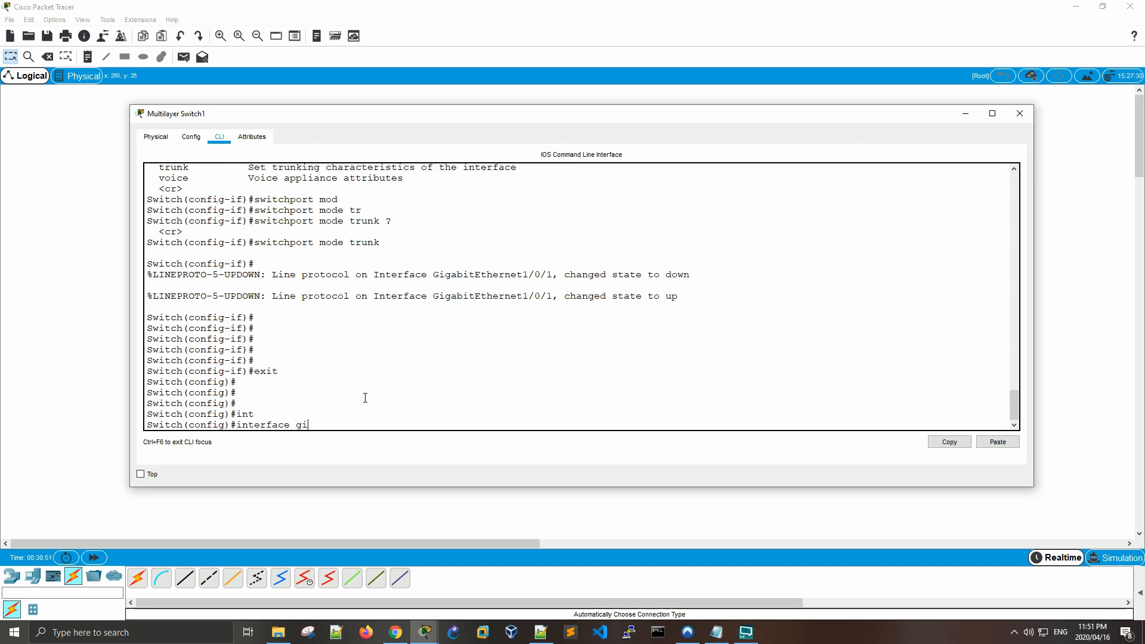
key(Tab)
text(1)
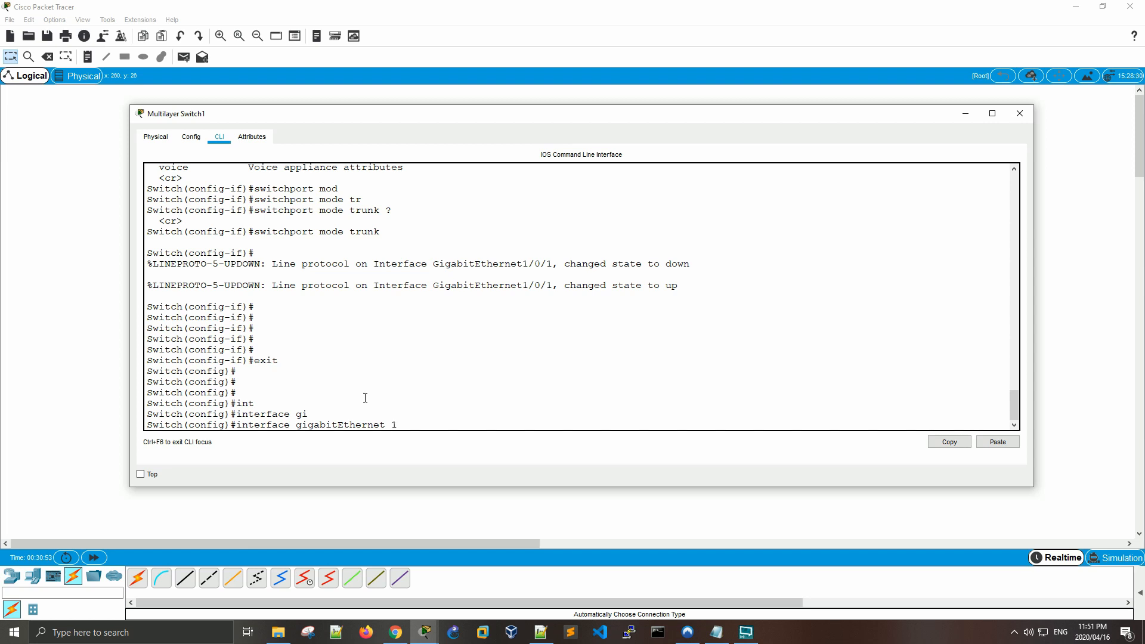
text(/0/)
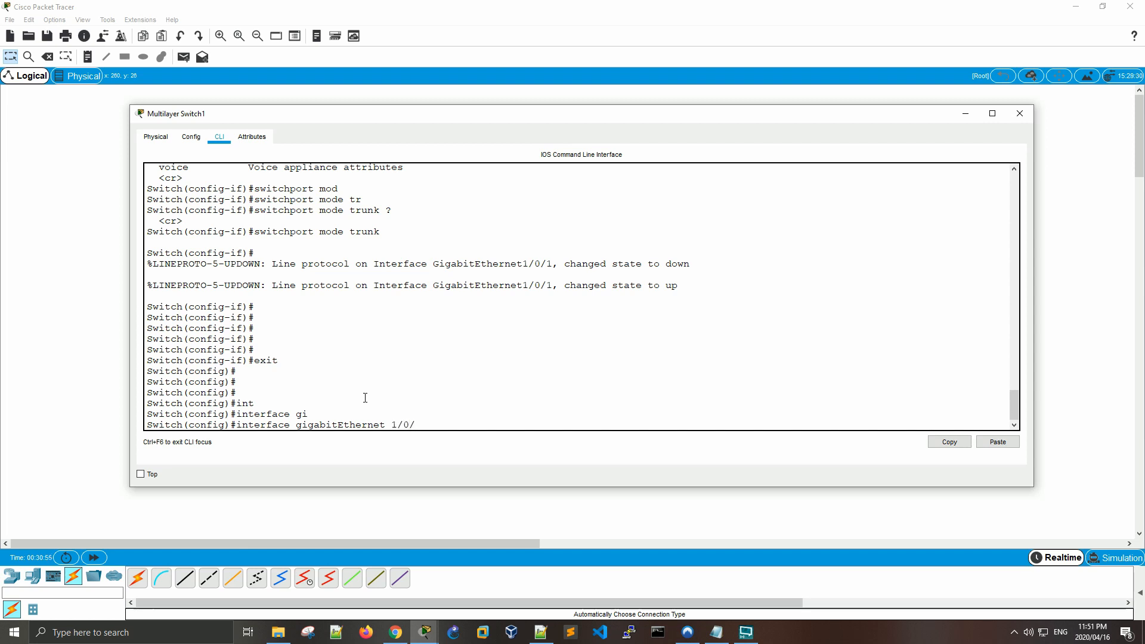
text(2)
key(Return)
List the switchport options and assign gigabitEthernet 1/0/2 to VLAN 100 with switchport access vlan 100
text(ip)
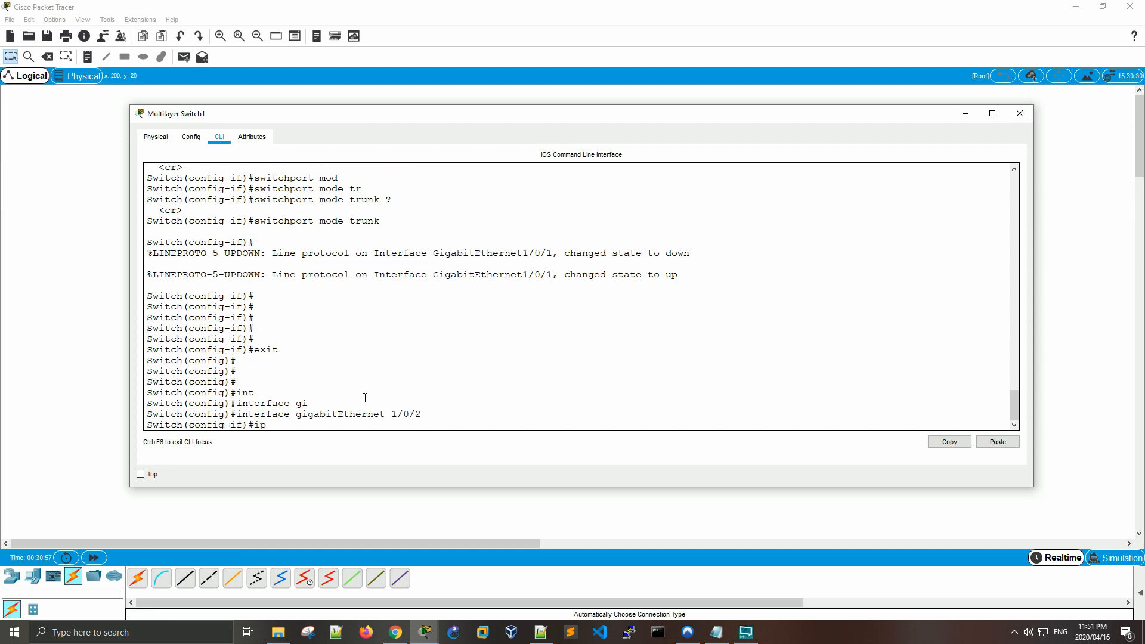
text( a)
key(BackSpace)
key(BackSpace)
text(swit)
key(Tab)
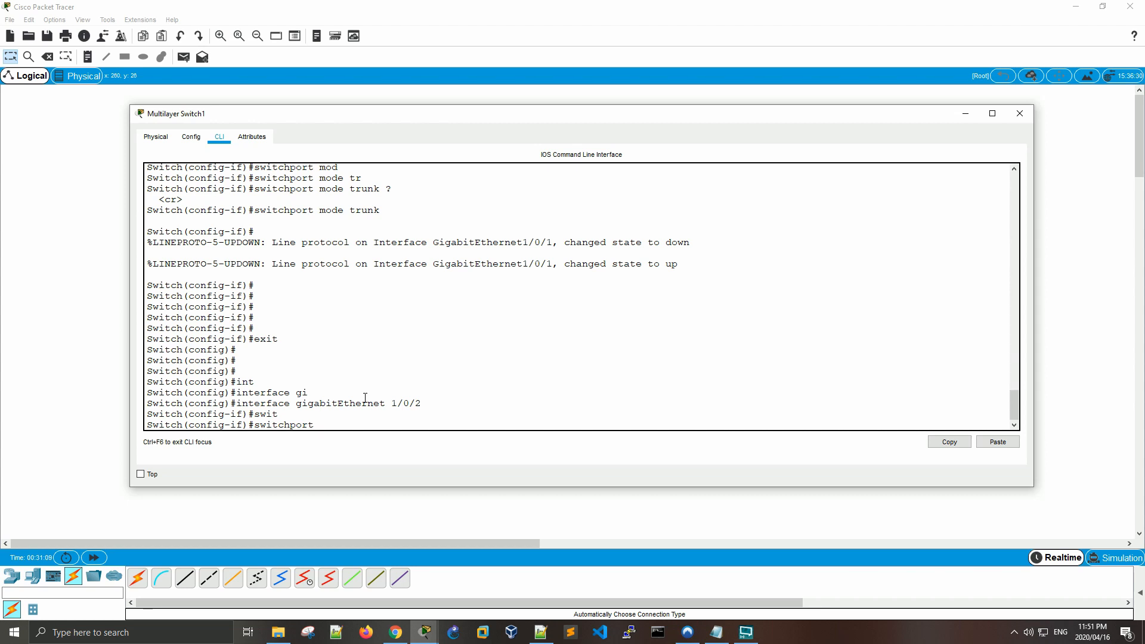
text(?acc)
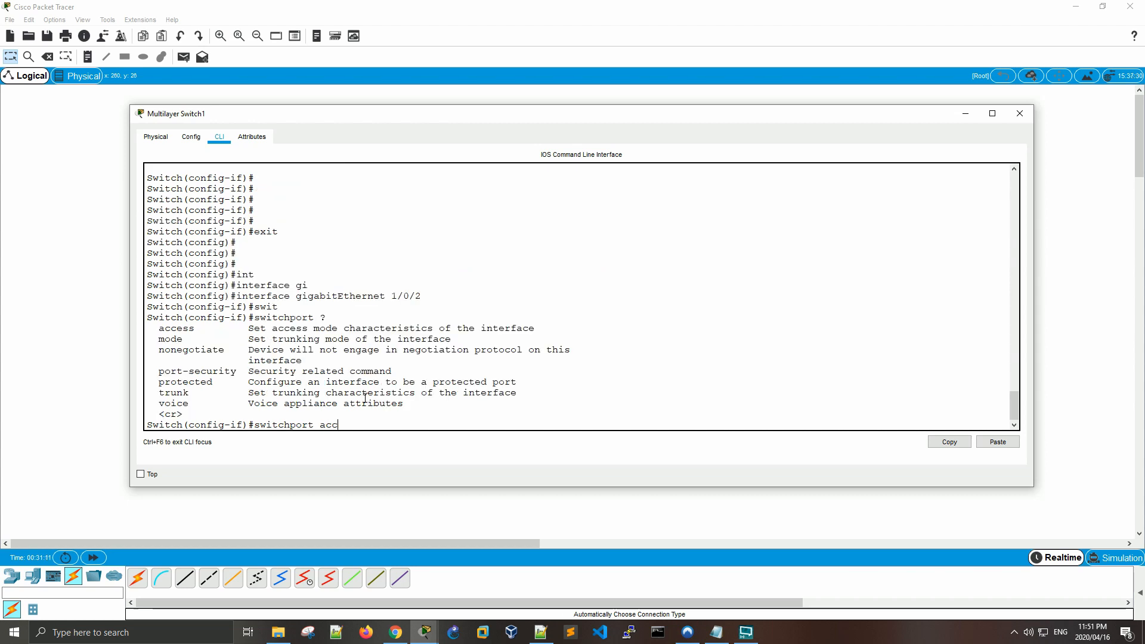
key(Tab)
text(vl)
key(Tab)
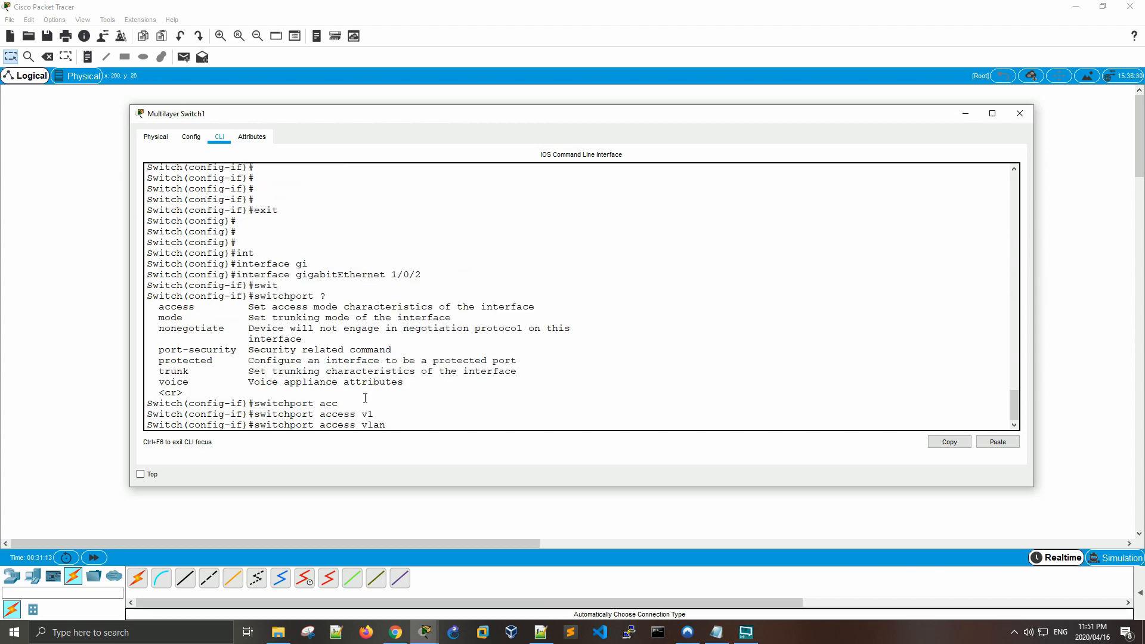
text(100 ?)
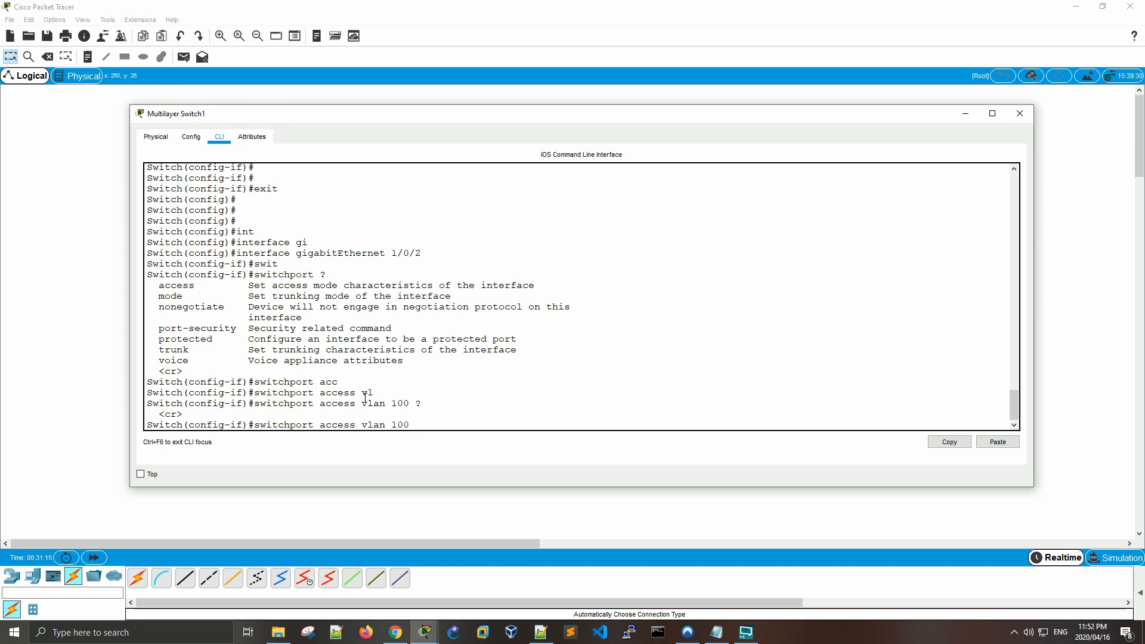
key(Return)
key(Return)
key(Return)
key(Return)
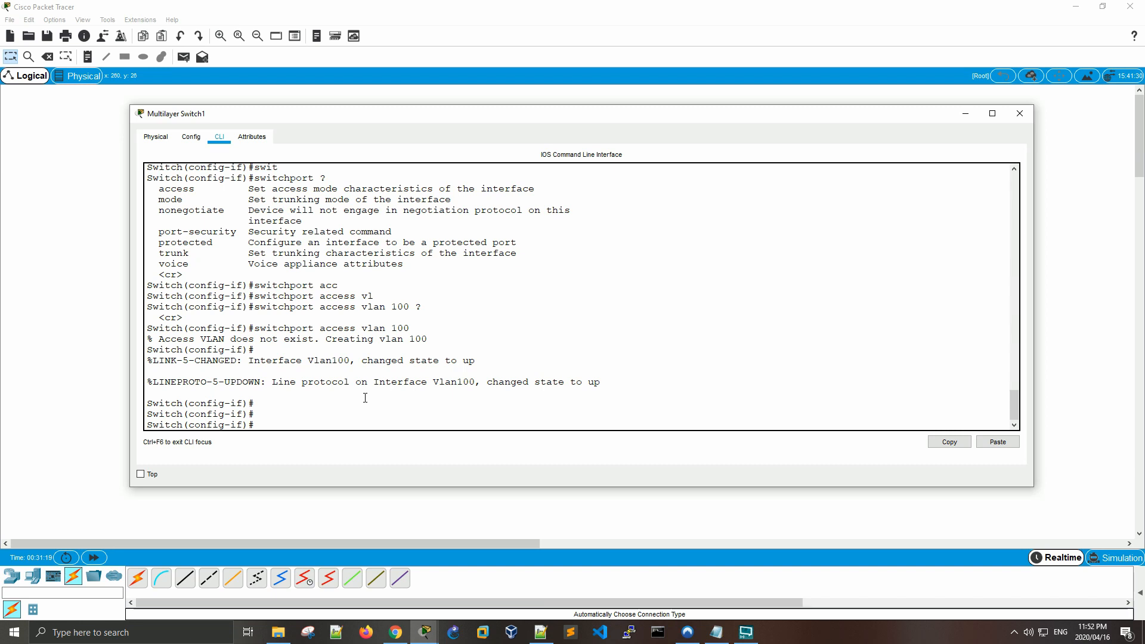
Enable gigabitEthernet 1/0/2 with no shut
text(no shut)
key(Return)
key(Return)
key(Return)
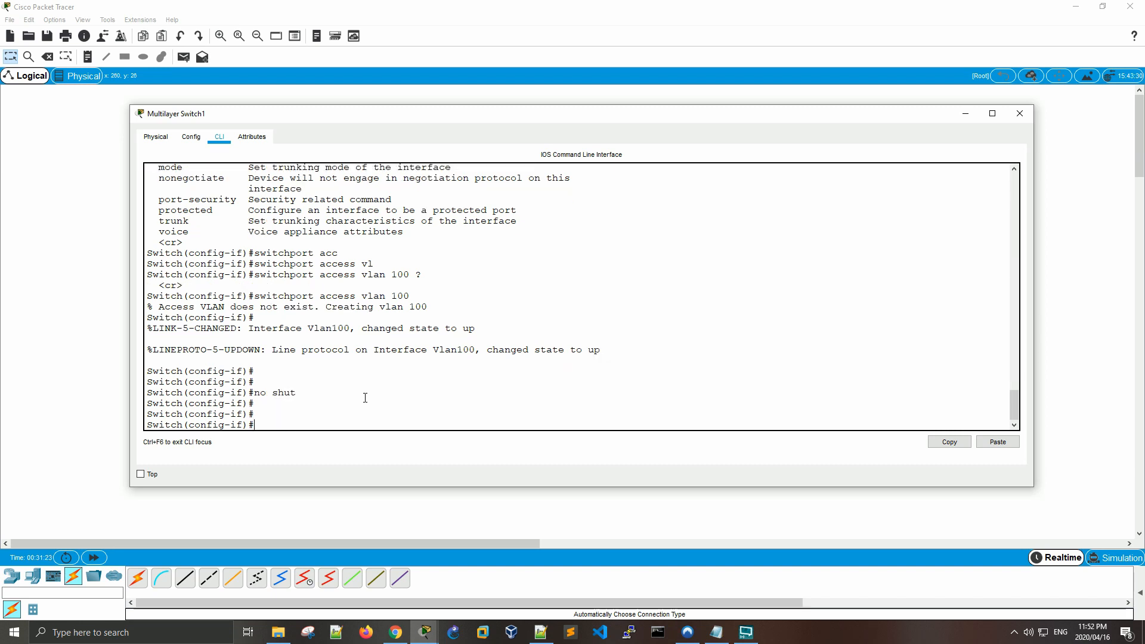
Try to turn off trunk negotiation on gigabitEthernet 1/0/2 with switchport nonegotiate, reusing the earlier switchport command
text(e)
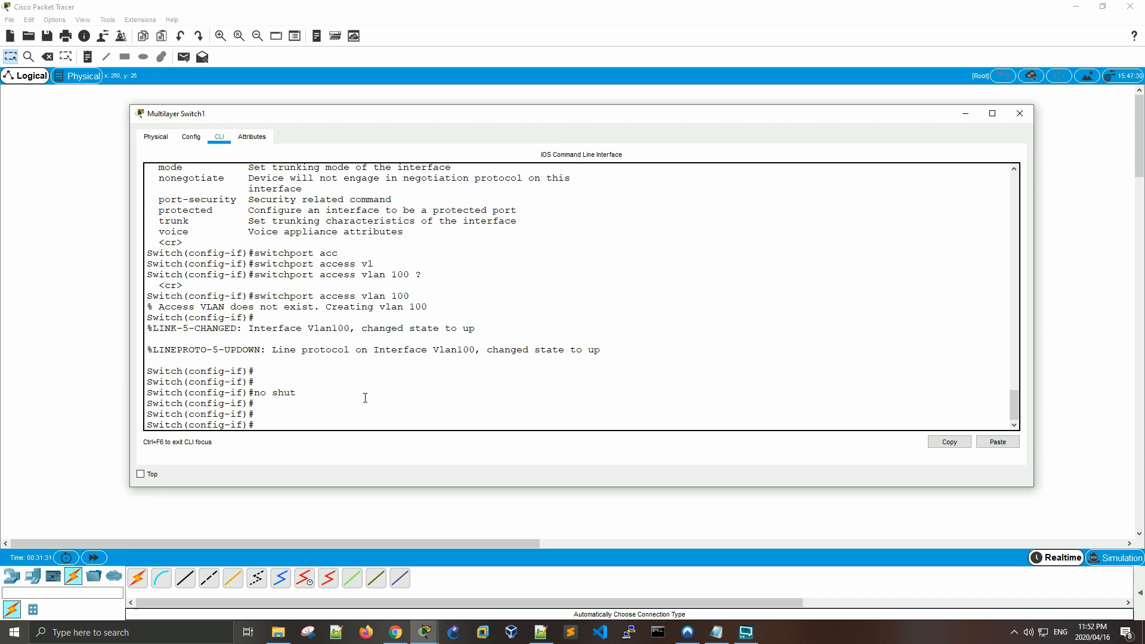
key(Up)
key(Up)
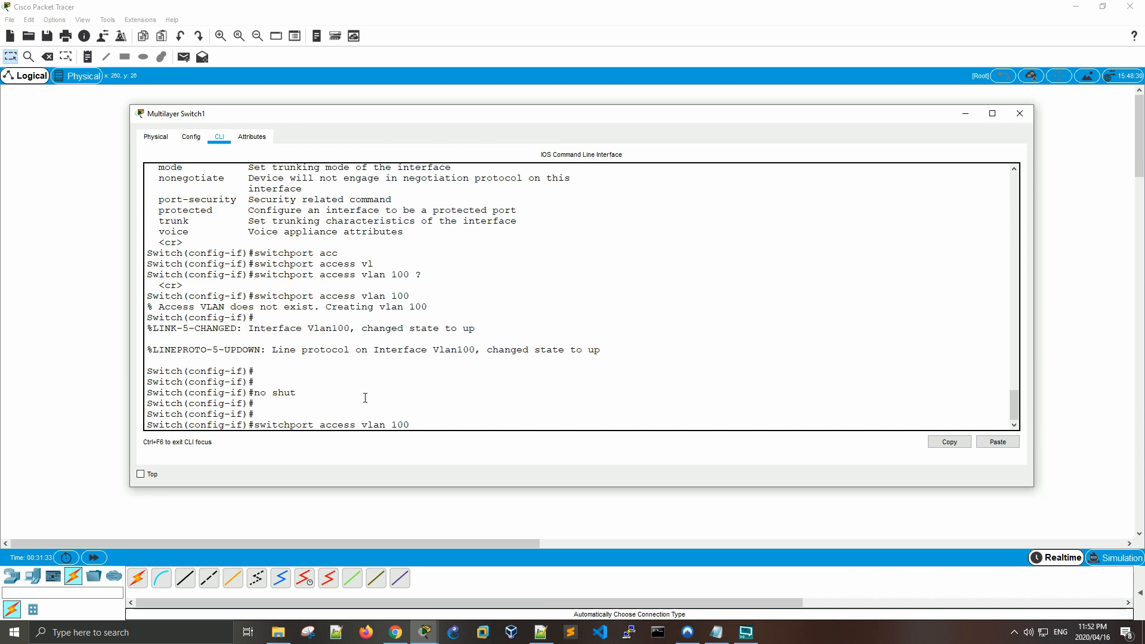
key(BackSpace)
key(BackSpace)
key(BackSpace)
key(BackSpace)
key(BackSpace)
key(BackSpace)
key(BackSpace)
key(BackSpace)
key(BackSpace)
key(BackSpace)
key(BackSpace)
key(BackSpace)
key(BackSpace)
key(BackSpace)
text(no)
key(Tab)
key(Return)
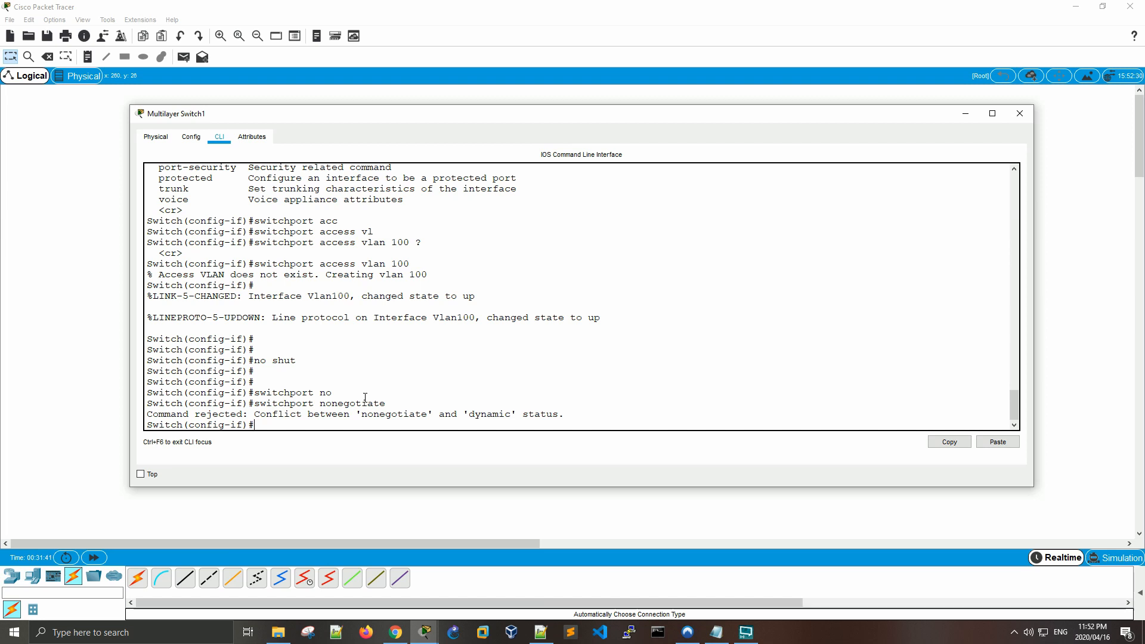
key(Return)
key(Return)
key(Return)
key(Return)
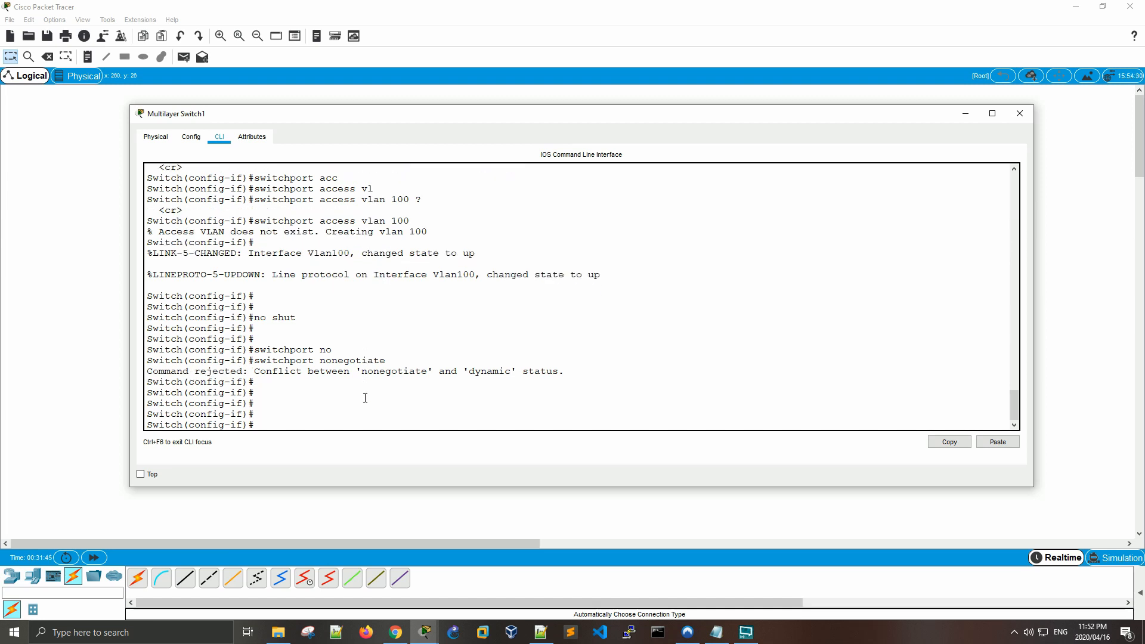
Exit gigabitEthernet 1/0/2 and enter interface configuration mode for gigabitEthernet 1/0/3
text(ex)
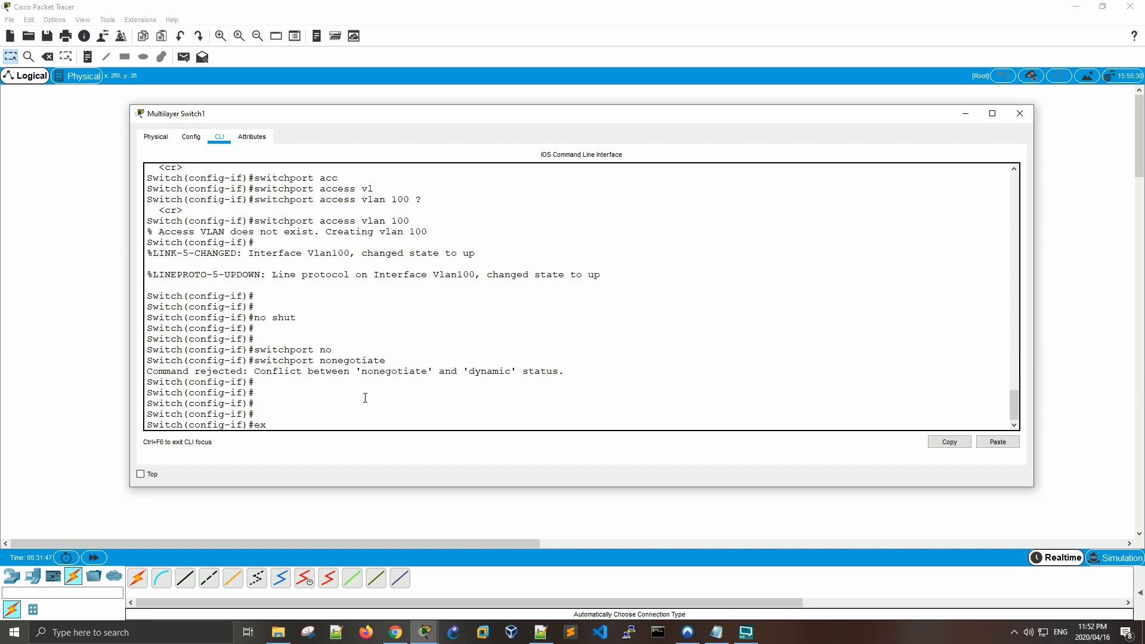
text(it)
key(BackSpace)
key(BackSpace)
key(BackSpace)
text(xit)
key(Return)
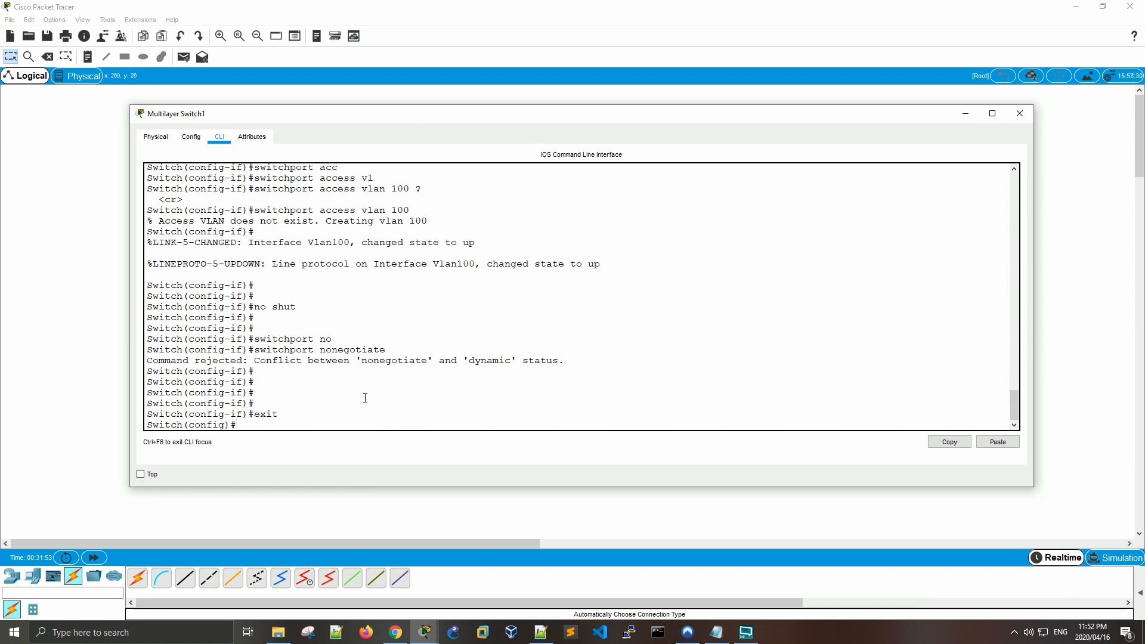
key(Up)
key(Up)
key(Up)
key(Up)
key(Up)
key(Up)
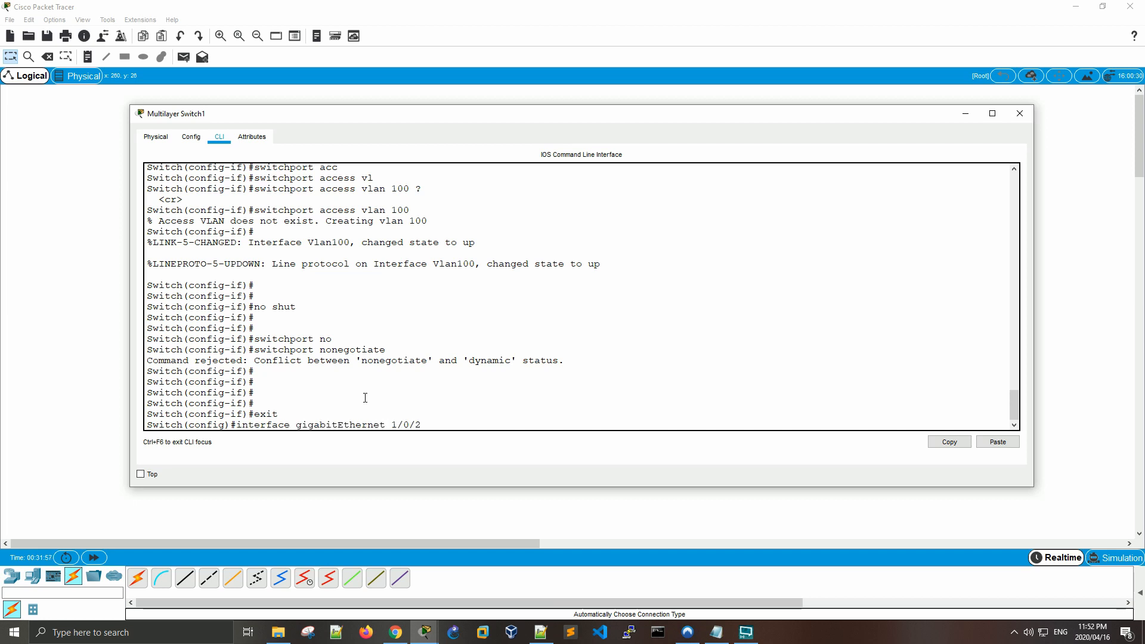
key(BackSpace)
text(3)
key(Return)
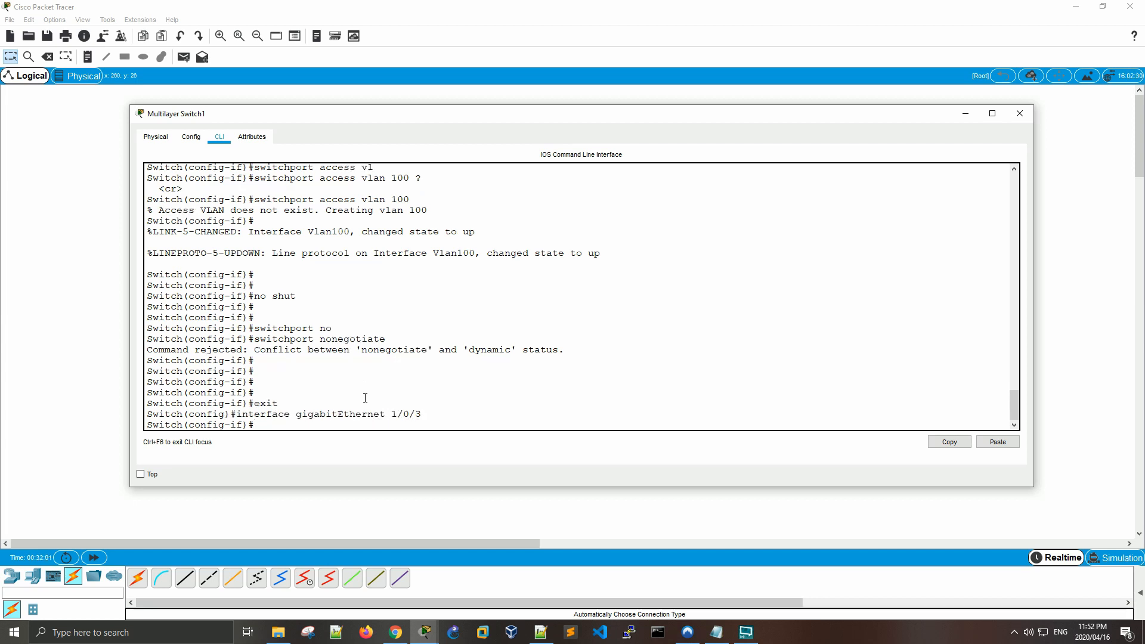
Assign gigabitEthernet 1/0/3 to VLAN 150 with switchport access vlan 150
text(swit)
key(Tab)
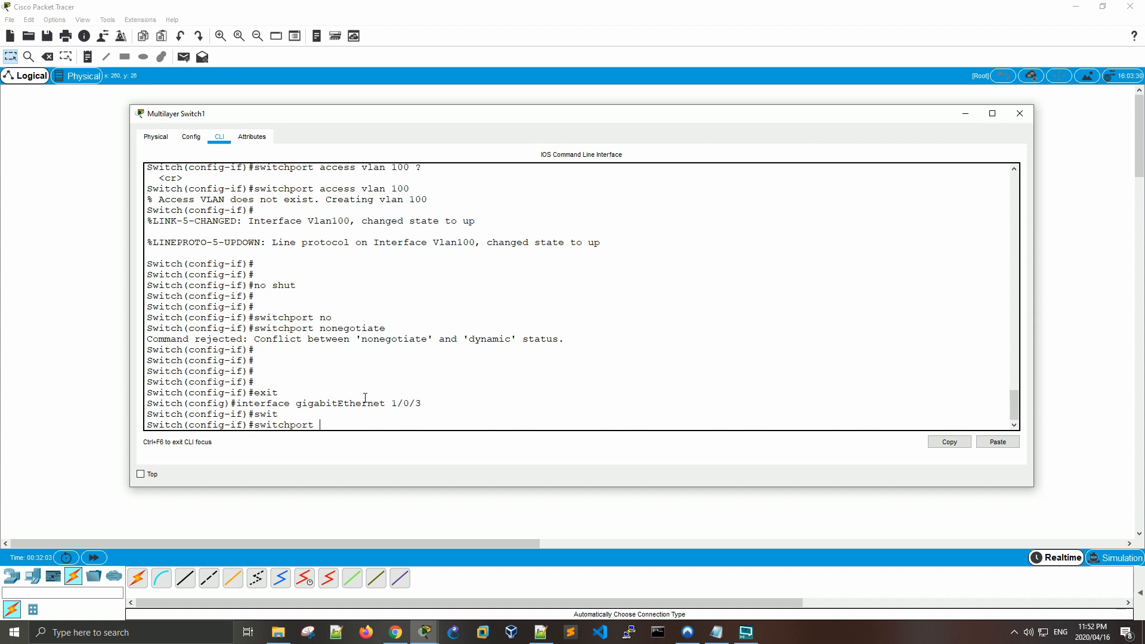
text(acc)
key(Tab)
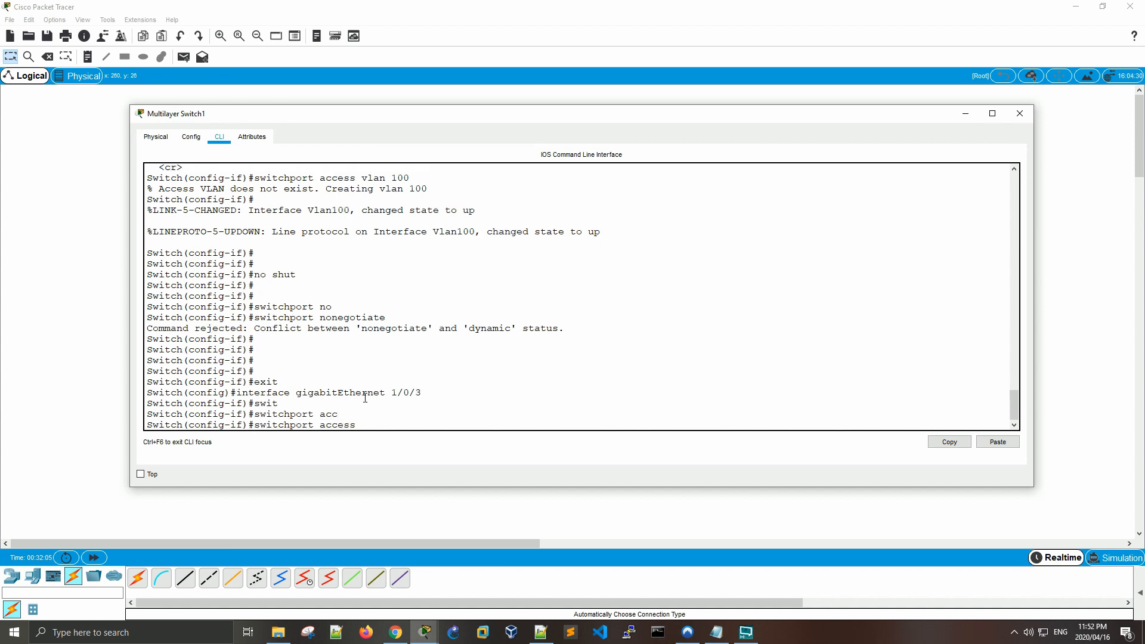
text(vl)
key(Tab)
text(15)
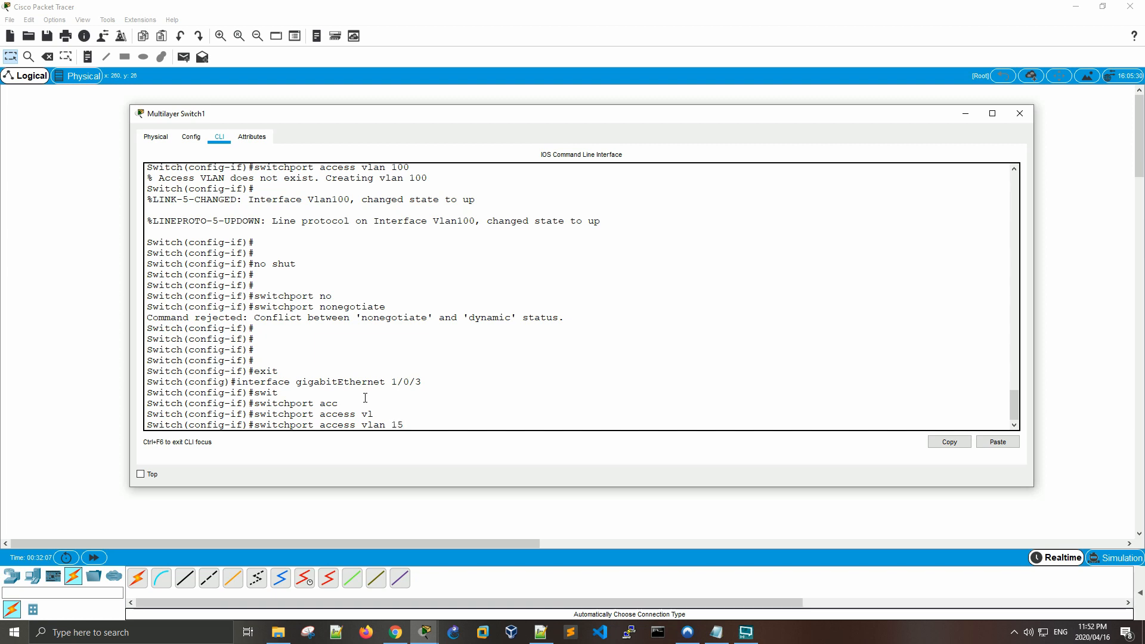
text(0)
key(Return)
key(Return)
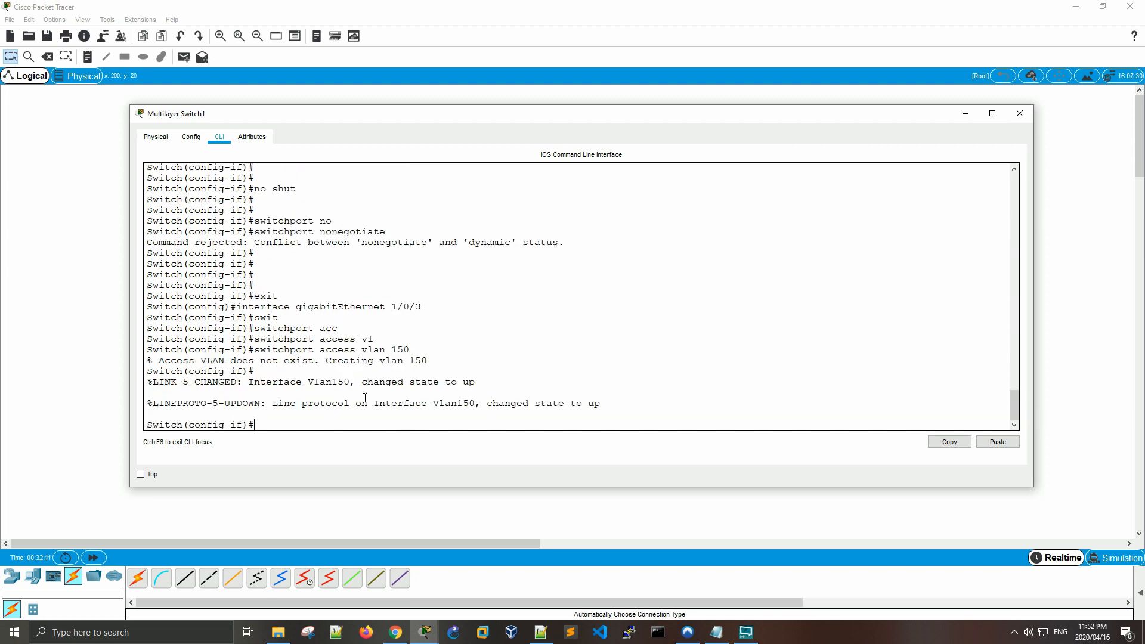
Put gigabitEthernet 1/0/3 into access mode with switchport mode access
text(swi)
key(Tab)
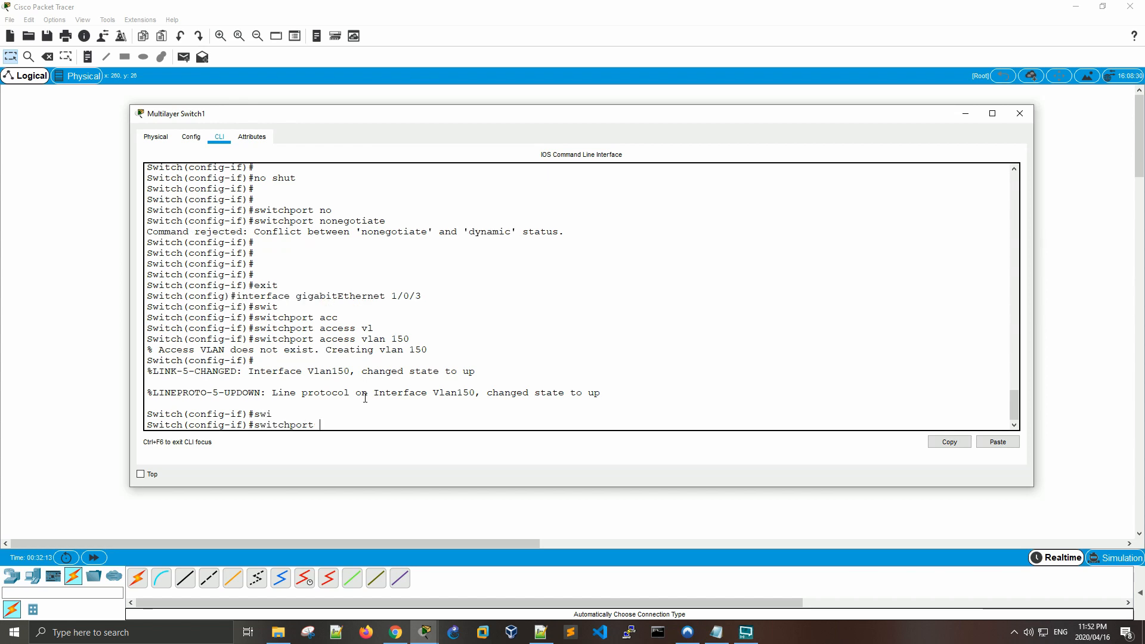
text(mo)
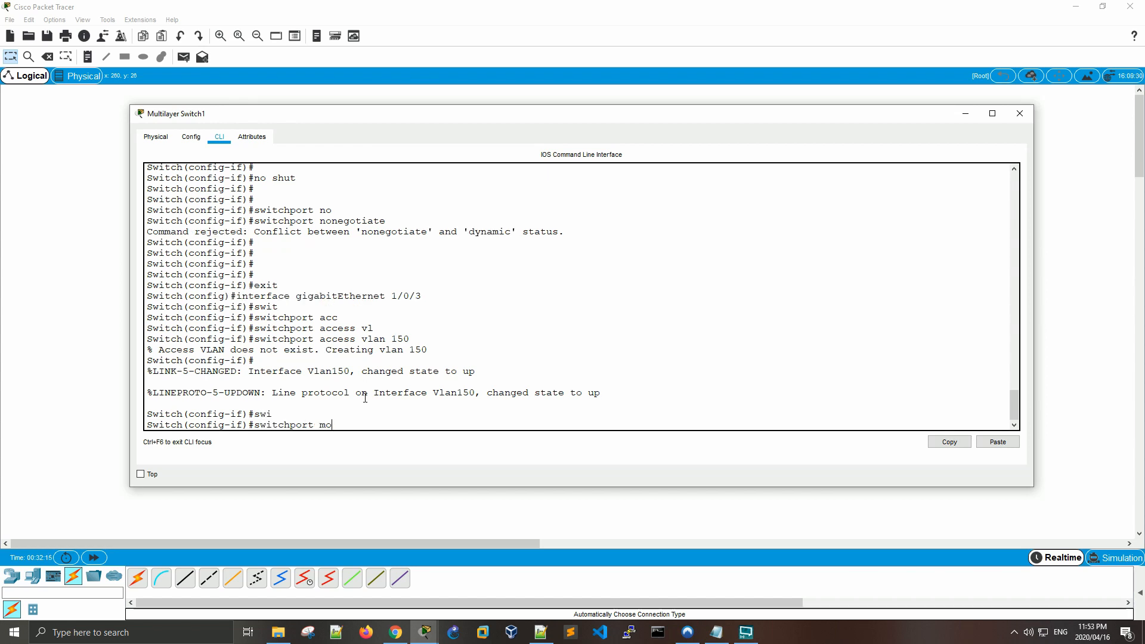
key(Tab)
text(acc)
key(Tab)
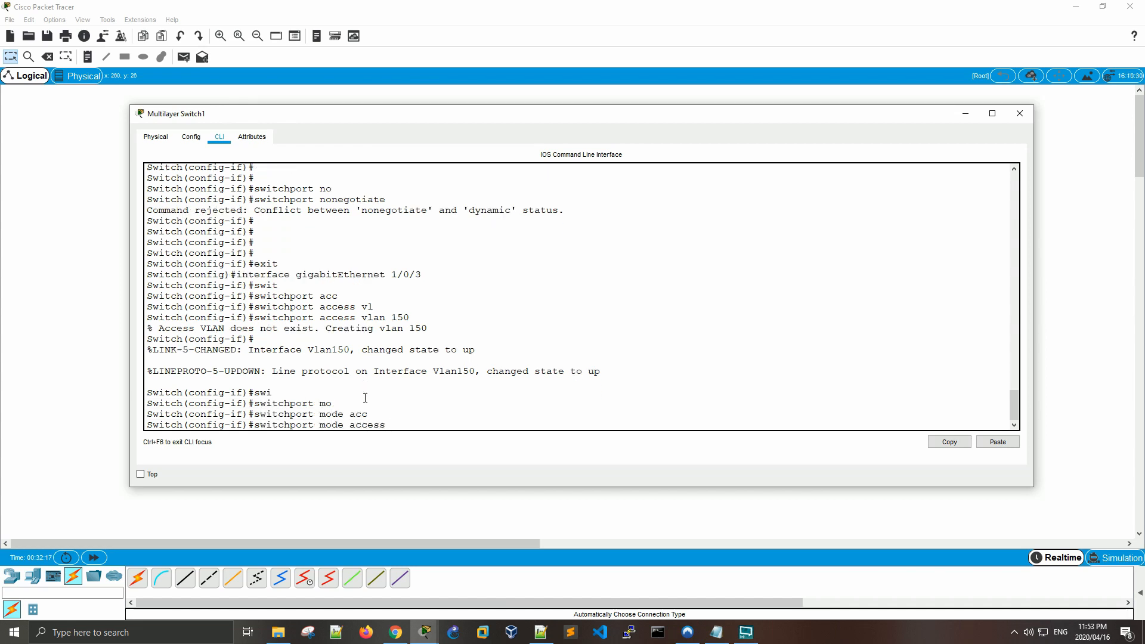
key(Return)
key(Return)
key(Return)
key(Return)
key(Return)
key(Return)
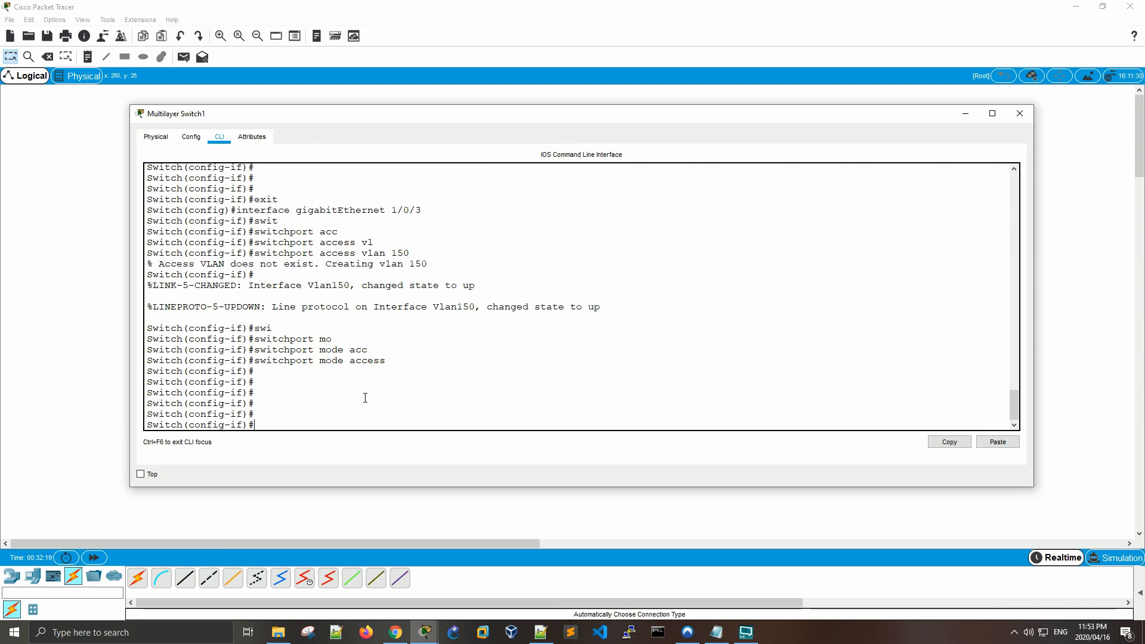
Leave configuration mode on the switch with end and return to the privileged EXEC prompt
key(alt+Tab)
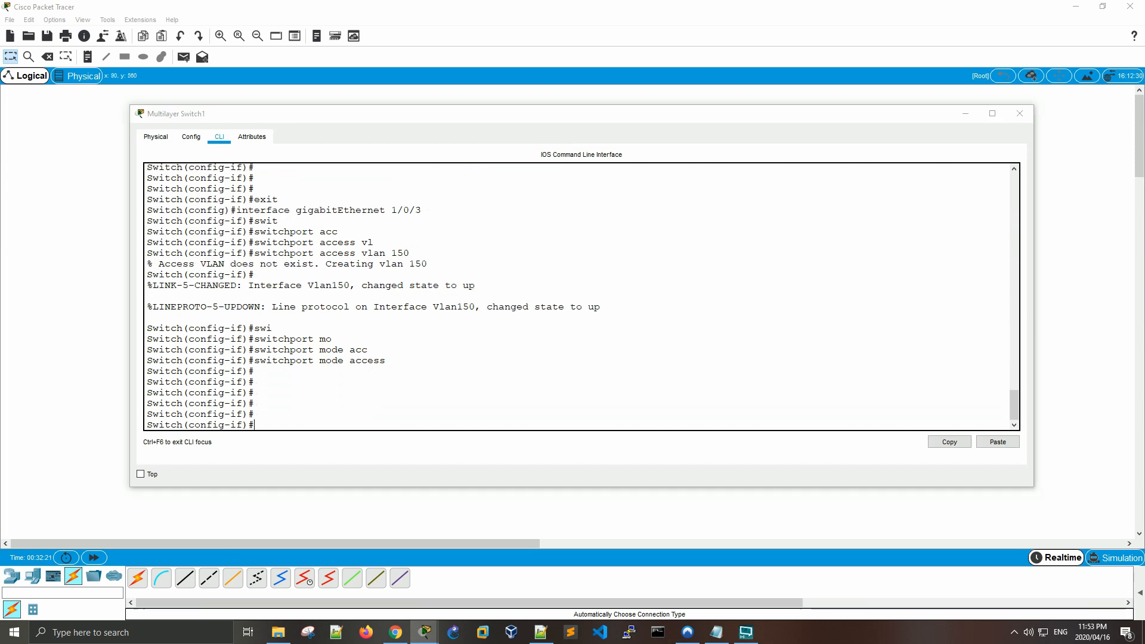
click(619, 369)
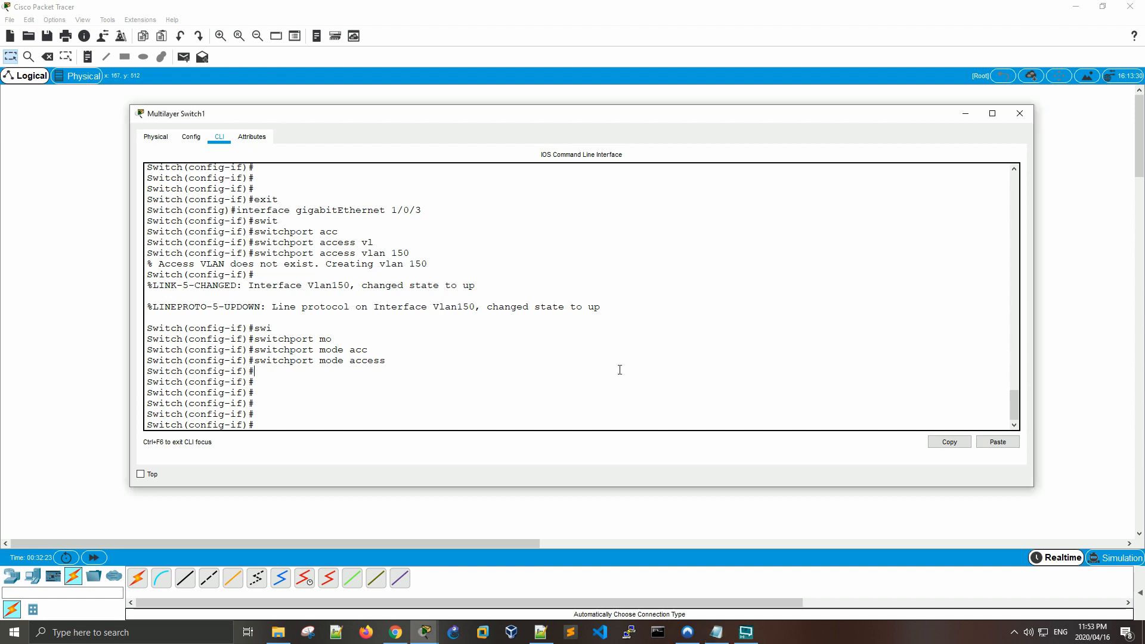
key(Return)
key(Return)
key(Return)
text(wn)
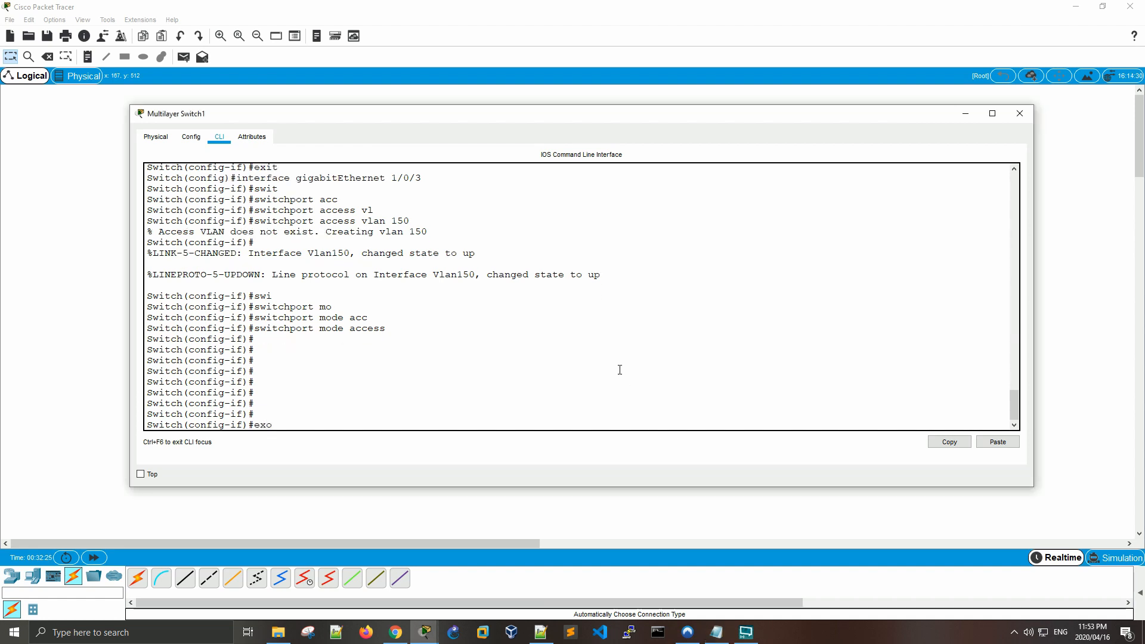
key(BackSpace)
key(BackSpace)
text(end)
key(Return)
key(Return)
key(Return)
key(Return)
key(Return)
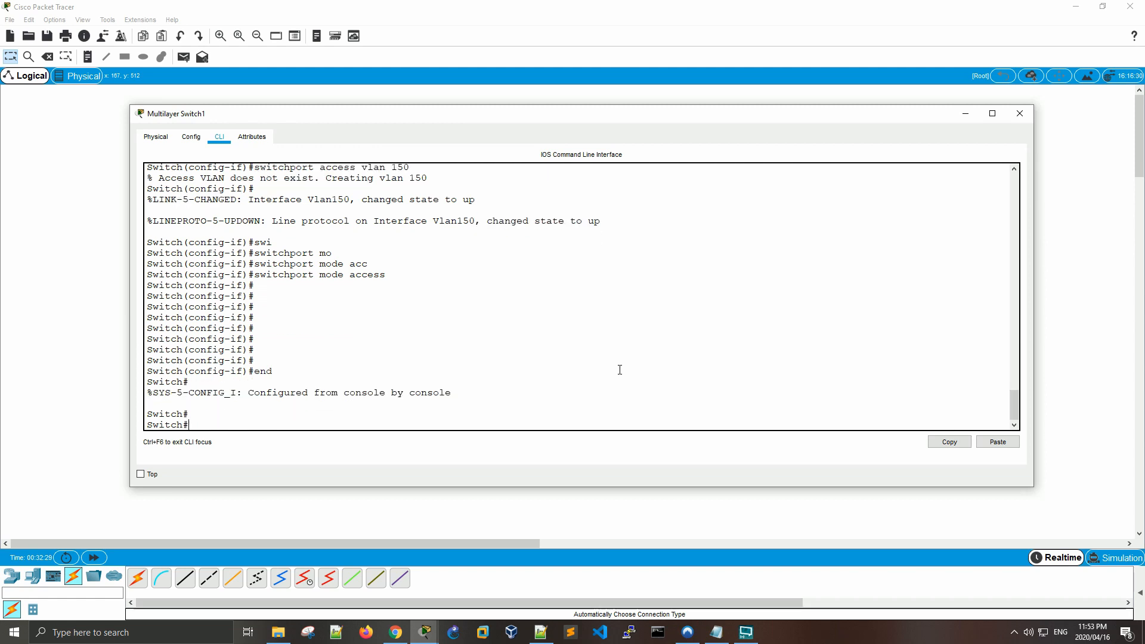
Display the running configuration with show run and examine the switchport settings of GigabitEthernet1/0/1 through 1/0/3, highlighting the GigabitEthernet1/0/1 block
text(show run)
key(Return)
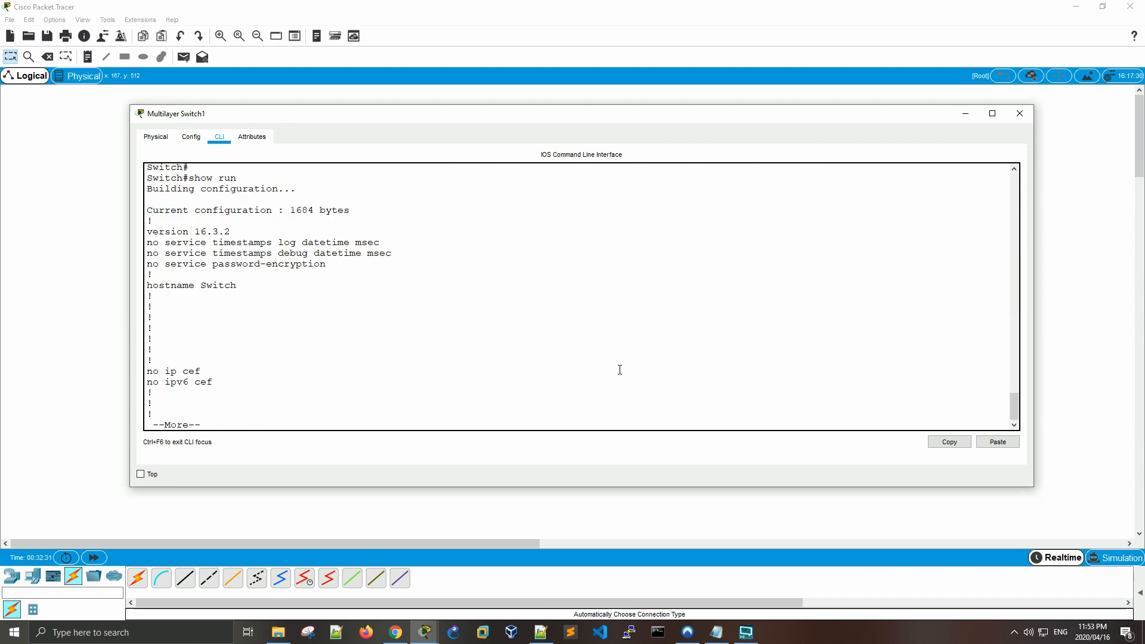
key(space)
key(space)
key(space)
scroll(593, 348, up, 8)
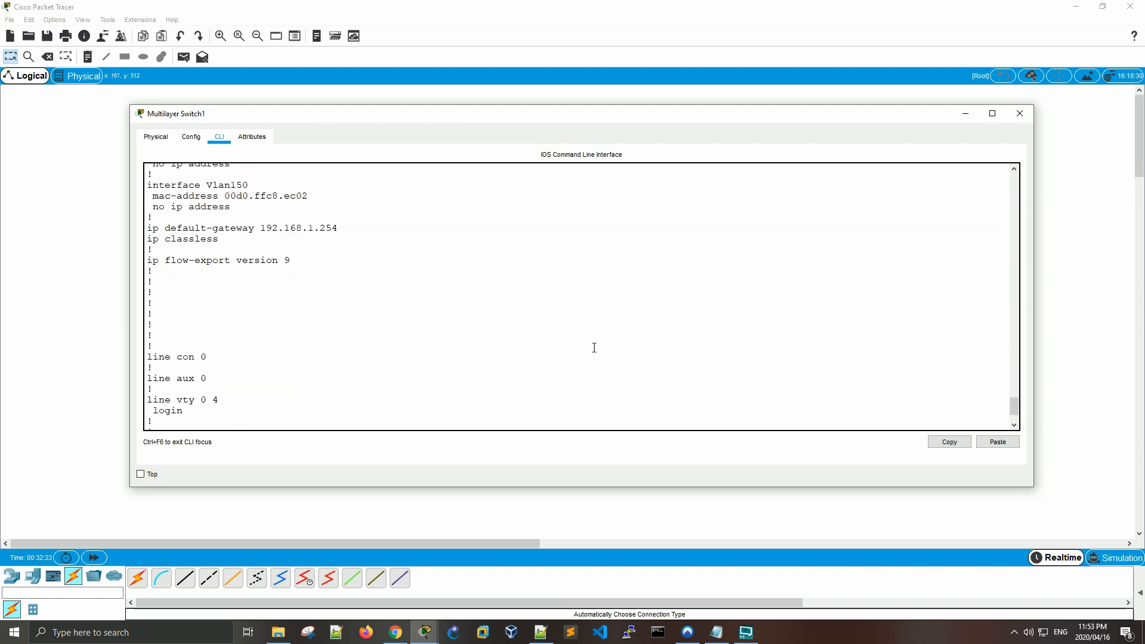
scroll(594, 347, up, 15)
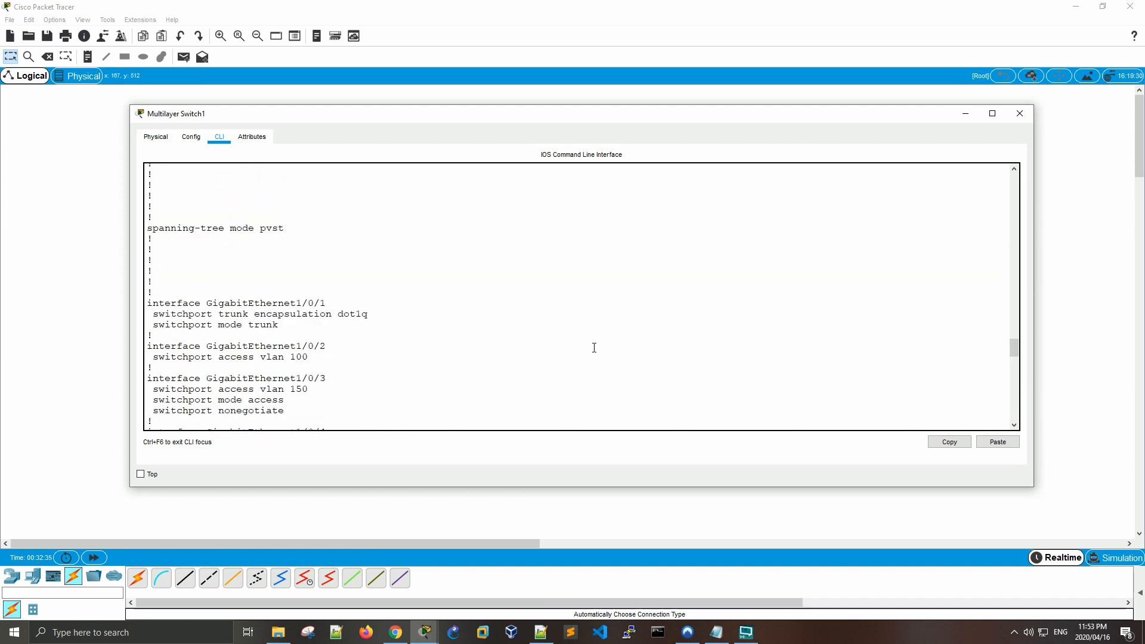
drag(295, 292, 148, 266)
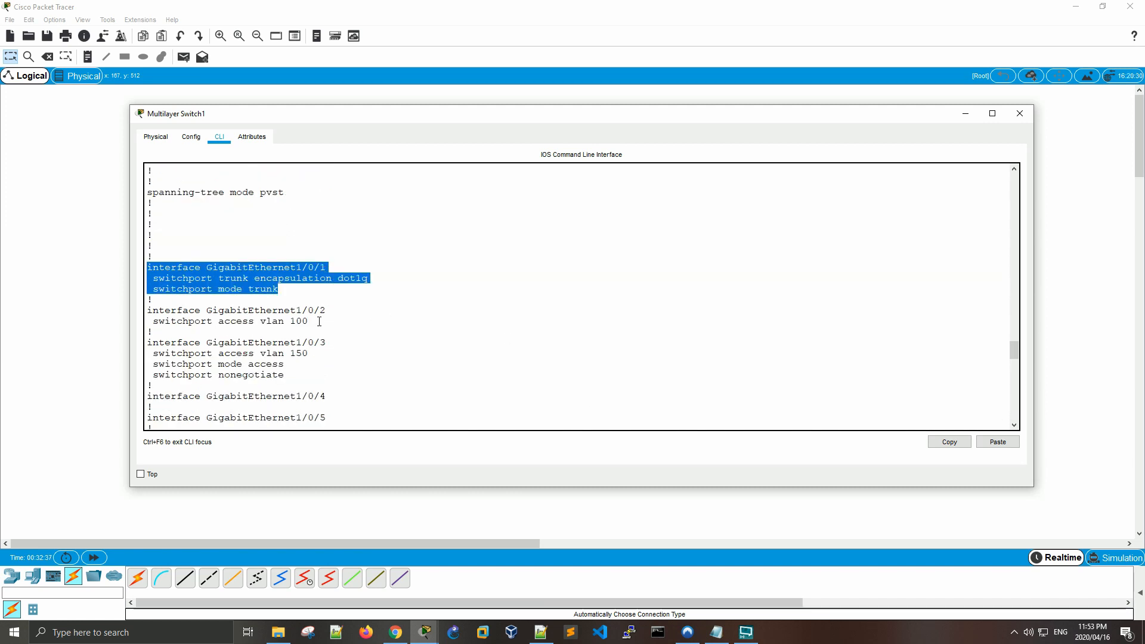
Highlight the GigabitEthernet1/0/2 block, then copy the switchport mode access and switchport nonegotiate lines listed under GigabitEthernet1/0/3
drag(312, 322, 147, 308)
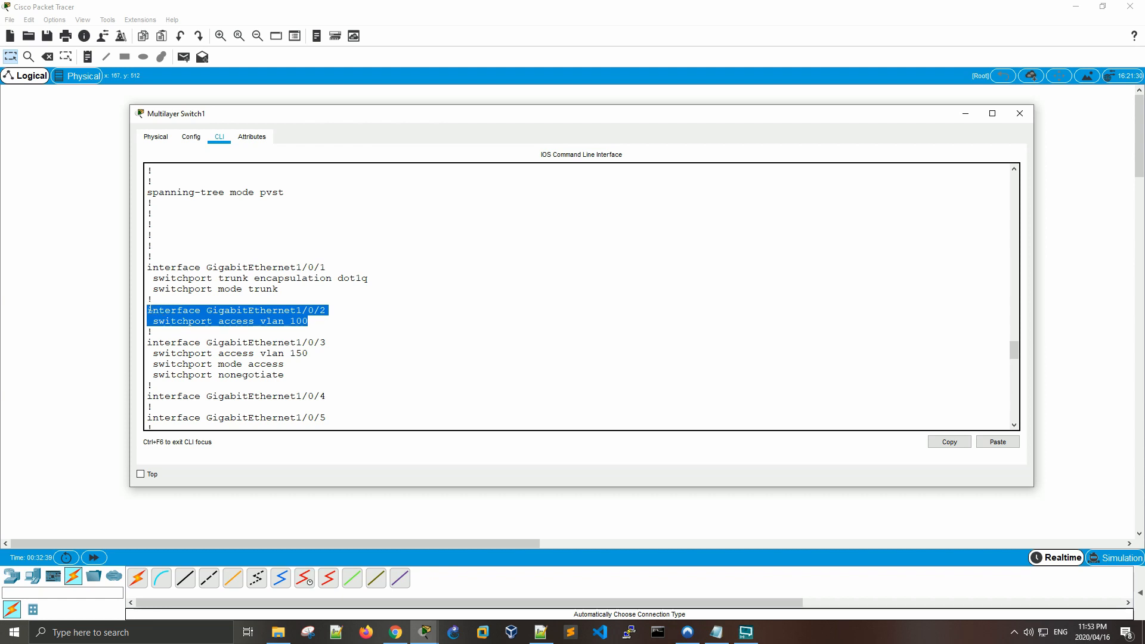
click(227, 301)
drag(291, 376, 161, 365)
right_click(161, 365)
click(189, 372)
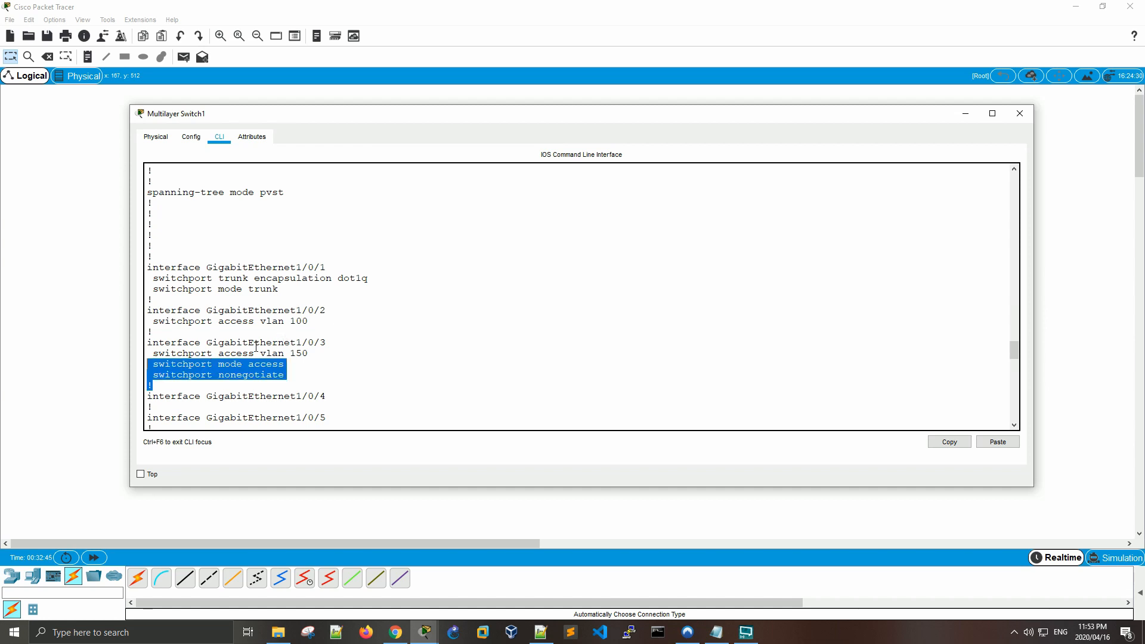
right_click(192, 368)
click(211, 376)
click(382, 396)
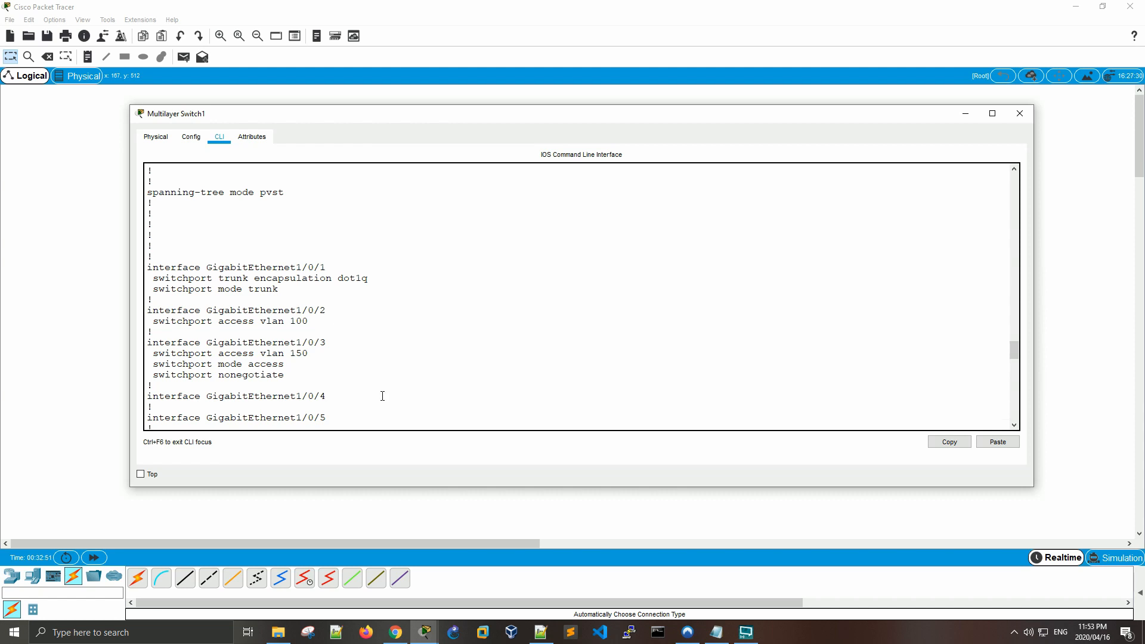
Return to the privileged EXEC prompt and enter global configuration mode with conf t
key(Return)
key(Return)
key(Return)
text(cpm)
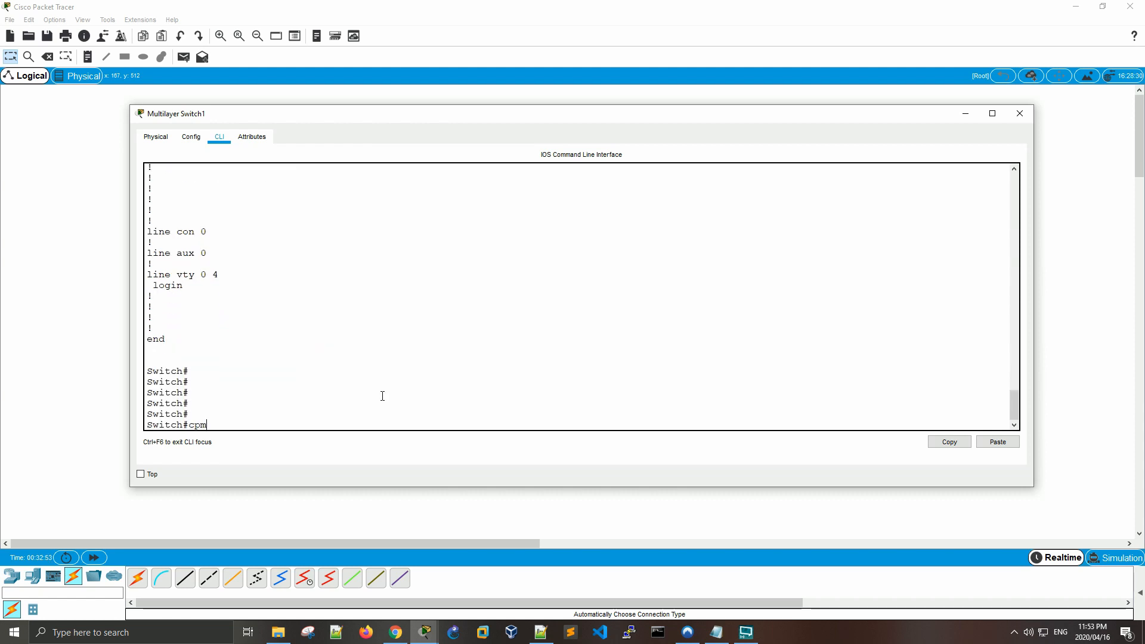
key(BackSpace)
key(BackSpace)
key(BackSpace)
text(f t)
key(Return)
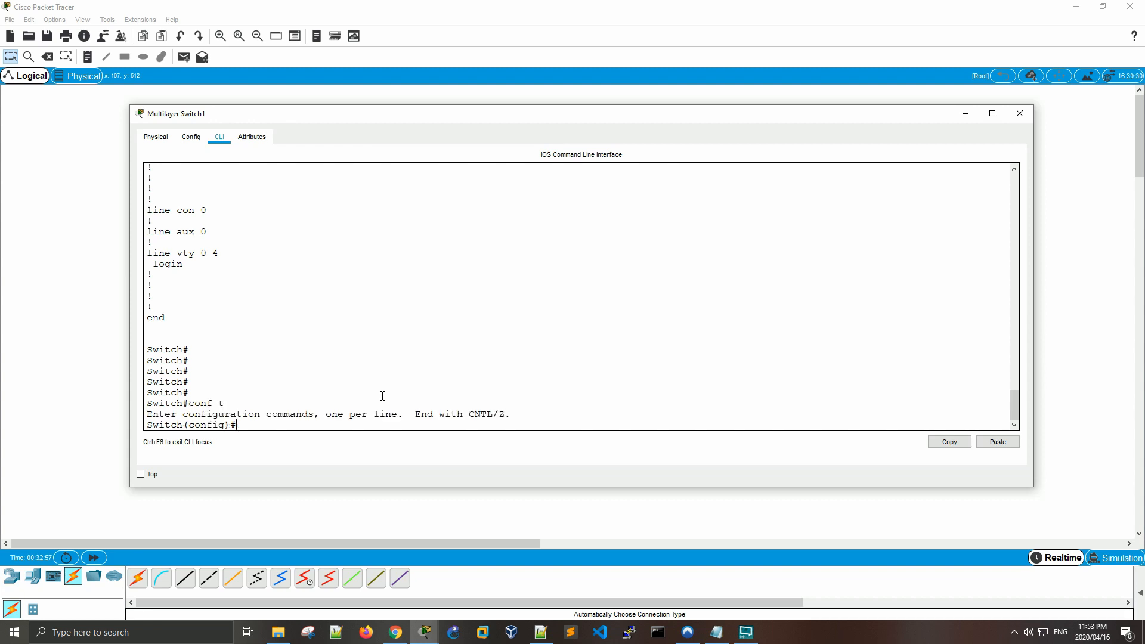
Apply the copied switchport mode access and switchport nonegotiate lines to interface gigabitEthernet 1/0/1
text(int)
key(Tab)
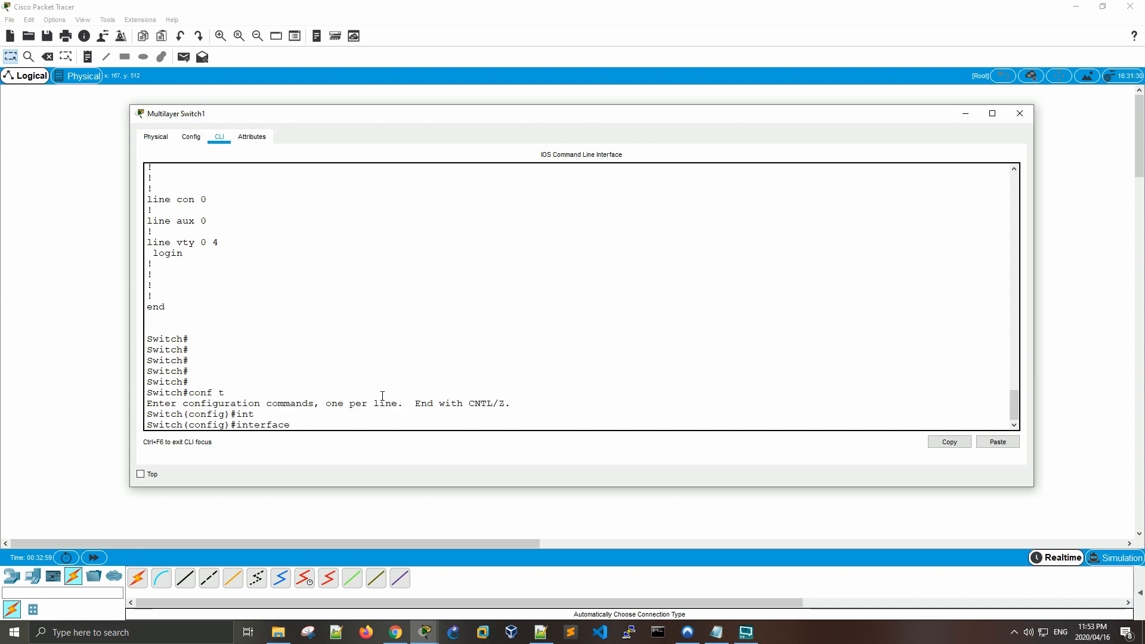
text(gi)
key(Tab)
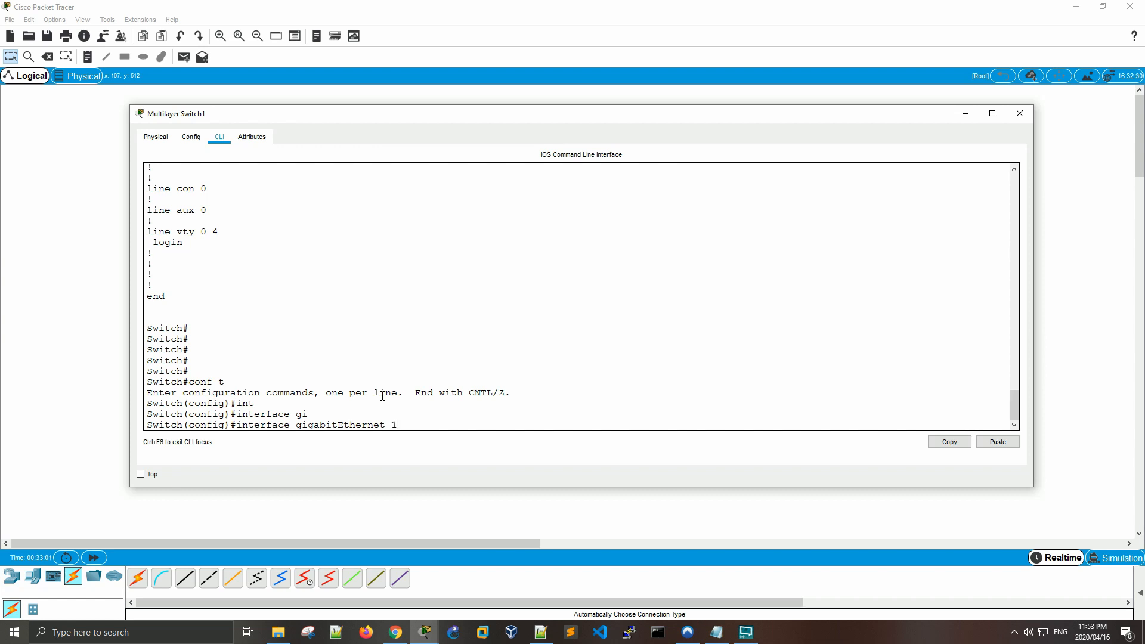
text(1/0/1)
key(Return)
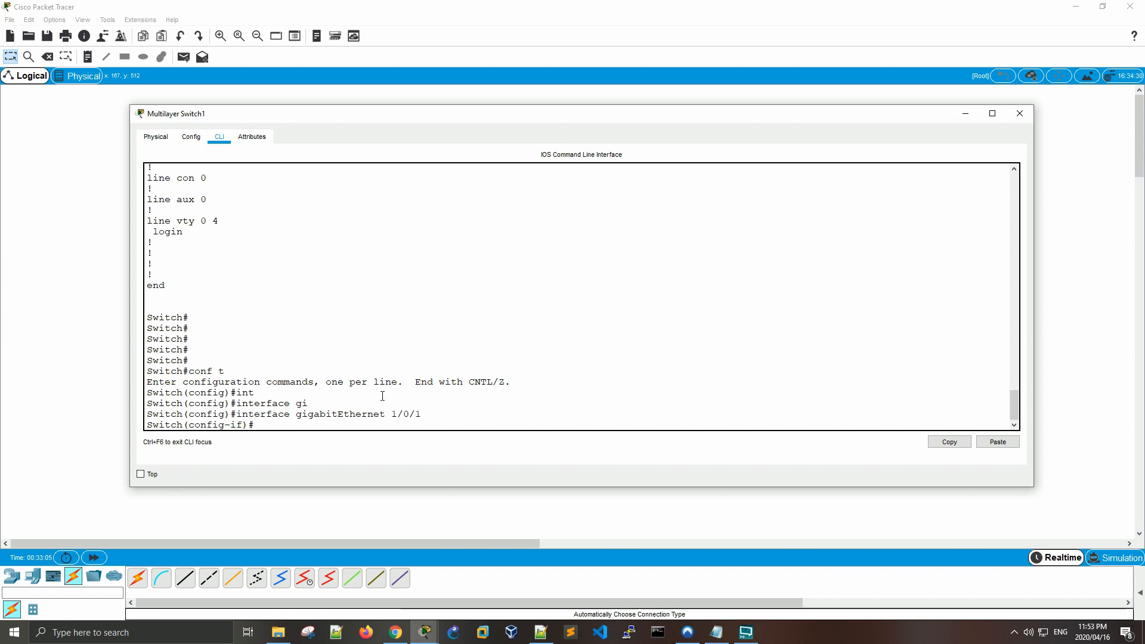
right_click(382, 397)
click(410, 416)
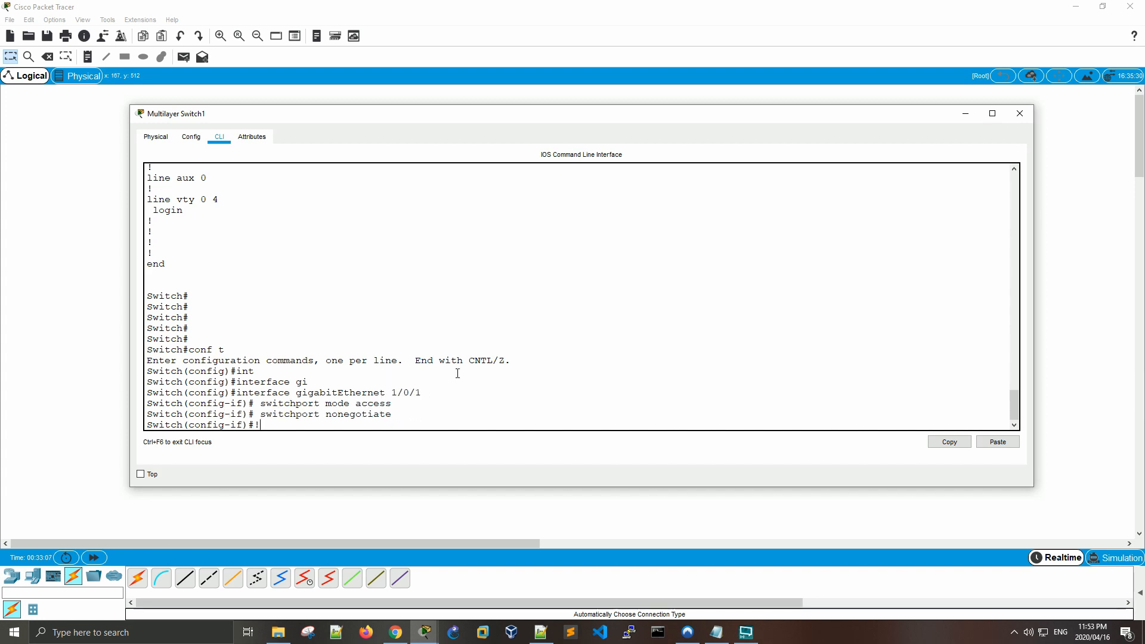
key(Return)
key(Return)
key(Return)
key(Return)
Leave interface configuration mode on the switch with end
text(end)
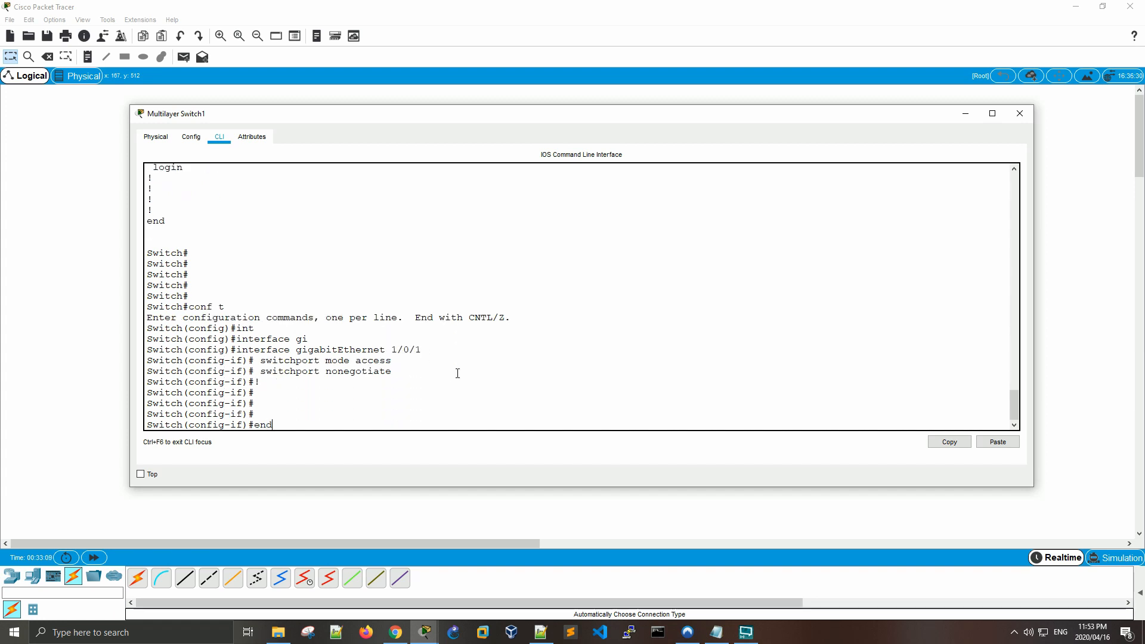
key(Return)
key(Return)
key(Return)
key(Return)
Display the running configuration with show run and examine the switchport settings of GigabitEthernet1/0/1 through 1/0/3
text(s)
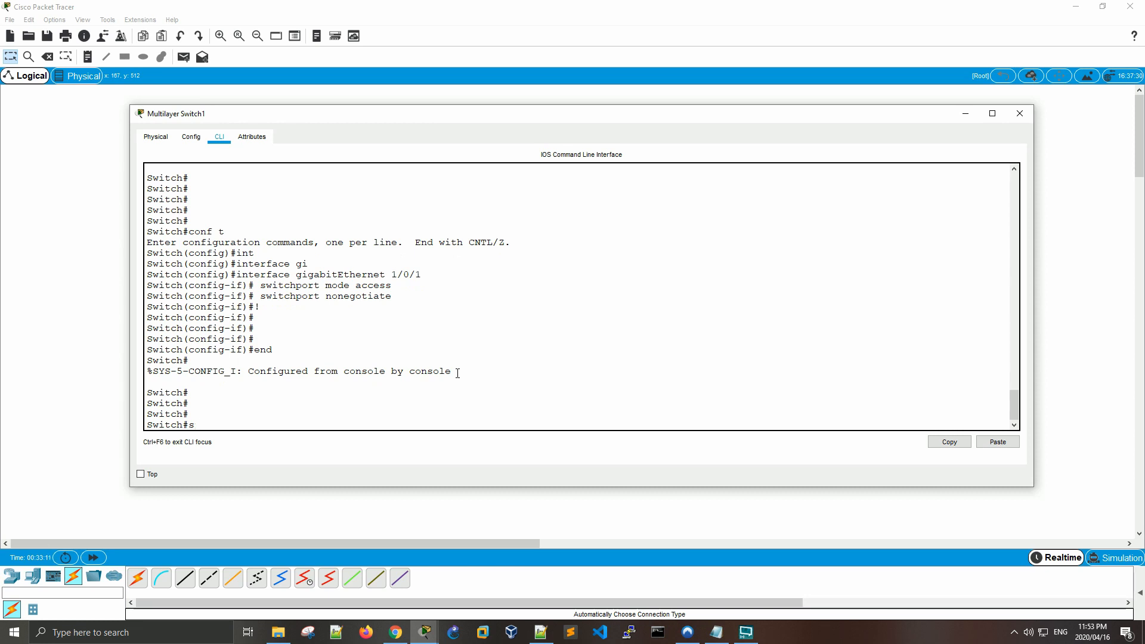
text(how run)
key(Return)
key(space)
key(space)
key(space)
key(space)
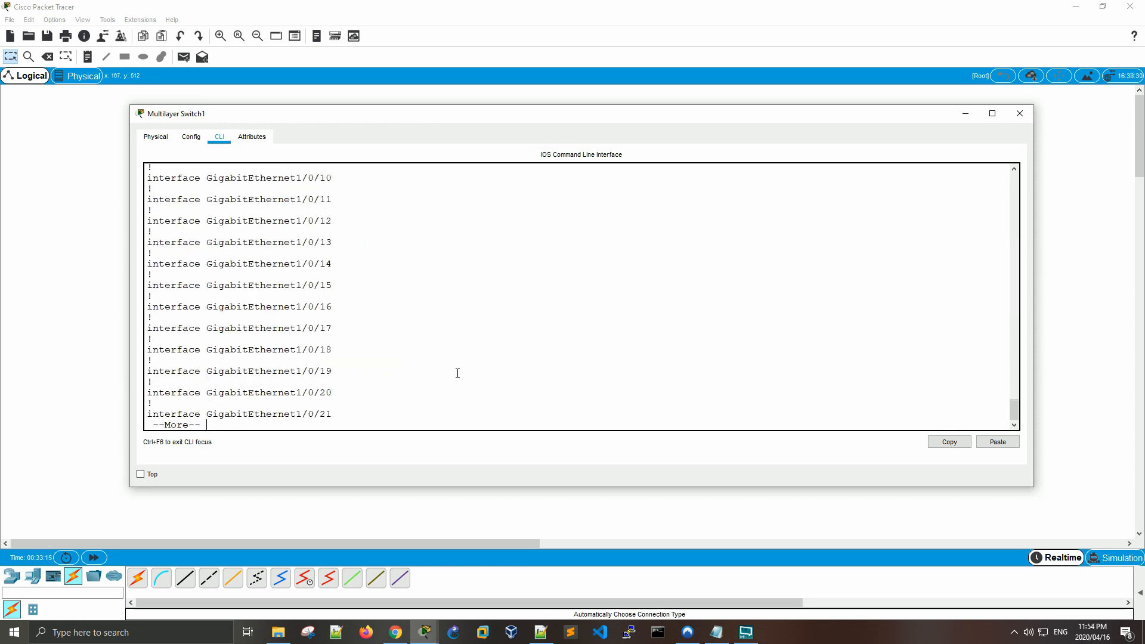
key(Return)
key(Return)
key(Return)
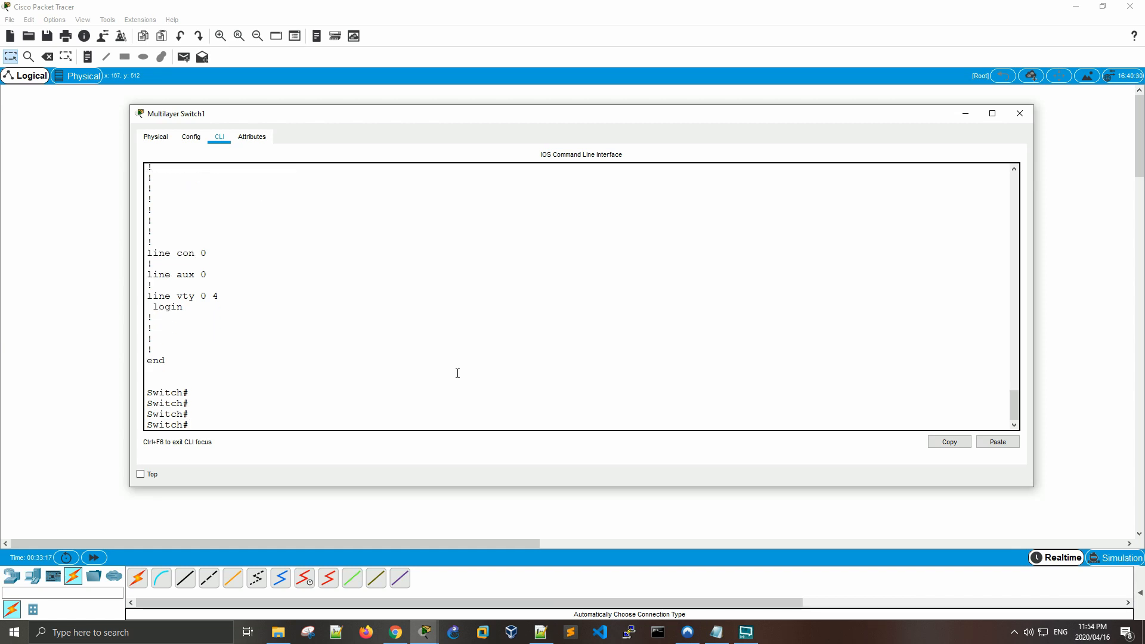
scroll(457, 373, up, 12)
scroll(457, 373, up, 15)
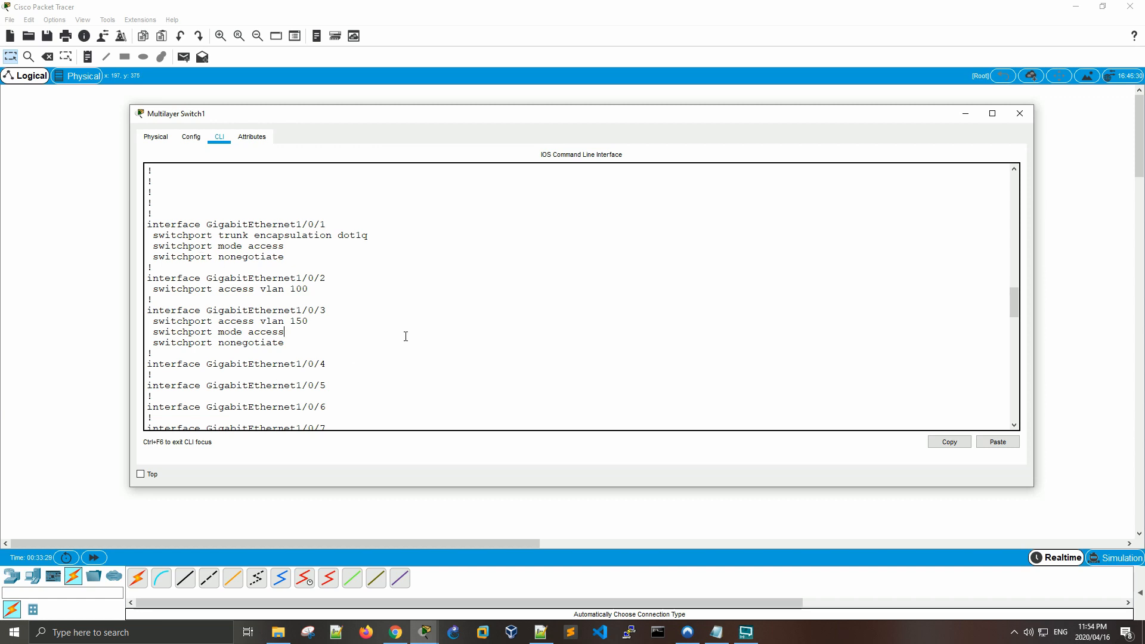
Return to the live switch prompt and enter global configuration mode again with conf t
key(Return)
key(Return)
key(Return)
key(Return)
key(Return)
key(Return)
key(Return)
key(Return)
key(Return)
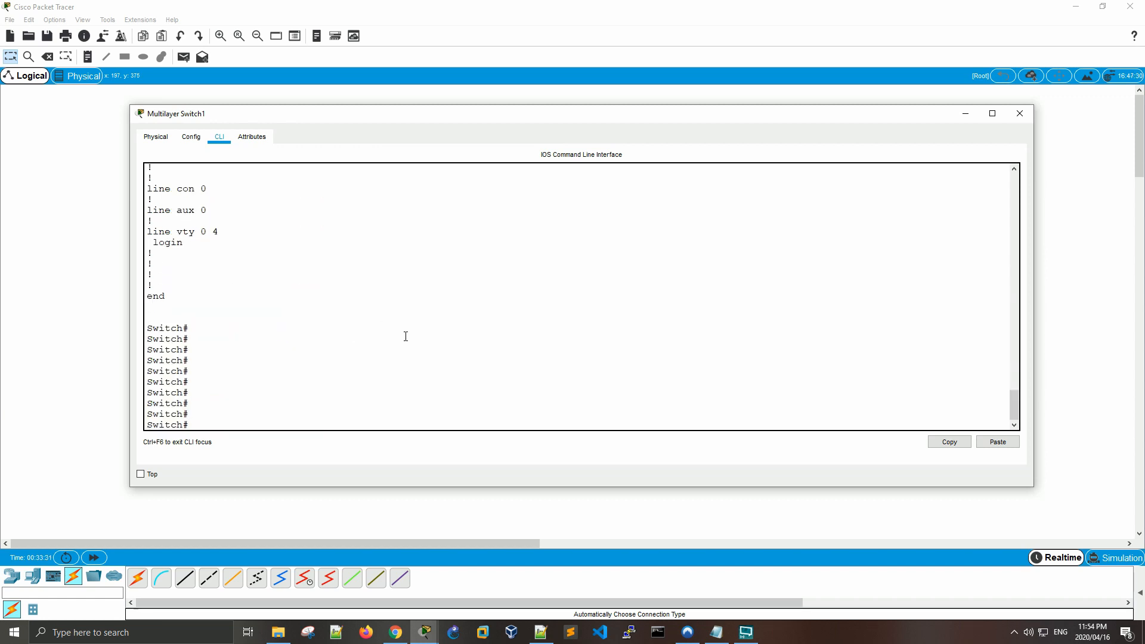
text(conf t)
key(Return)
Paste the prepared configuration: GigabitEthernet1/0/1 as dot1q trunk, 1/0/2 and 1/0/3 as nonegotiate access ports in VLAN 100 and VLAN 150
key(alt+Tab)
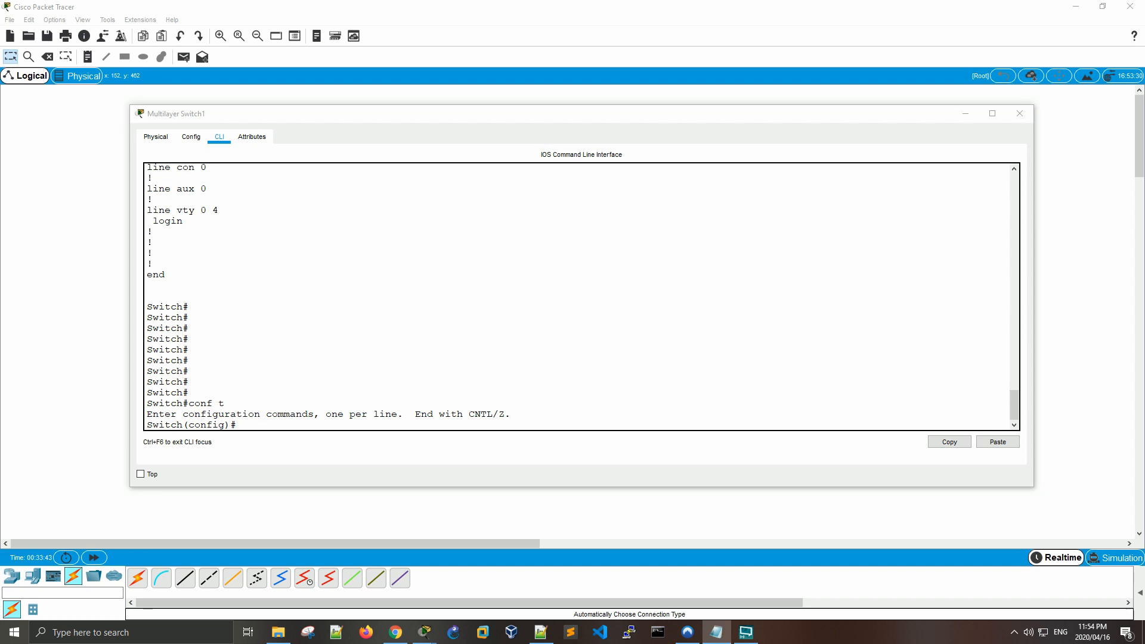
click(307, 425)
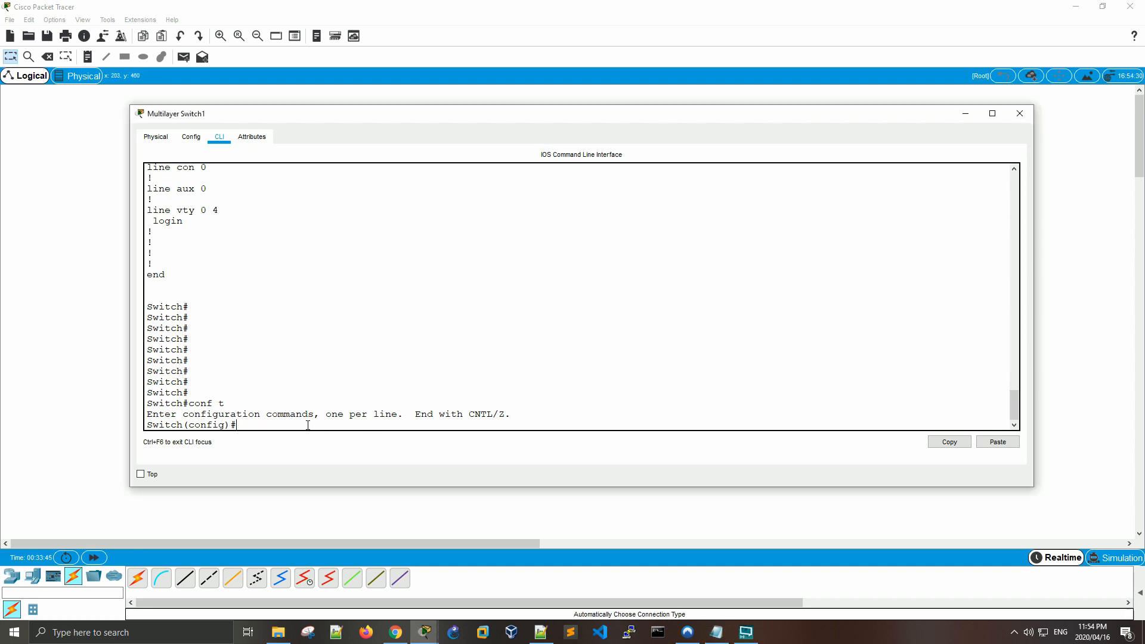
key(Return)
key(Return)
key(Return)
key(Return)
key(Return)
key(Return)
key(Return)
key(Return)
key(Return)
key(Return)
key(Return)
key(Return)
key(Return)
key(Return)
key(Return)
key(Return)
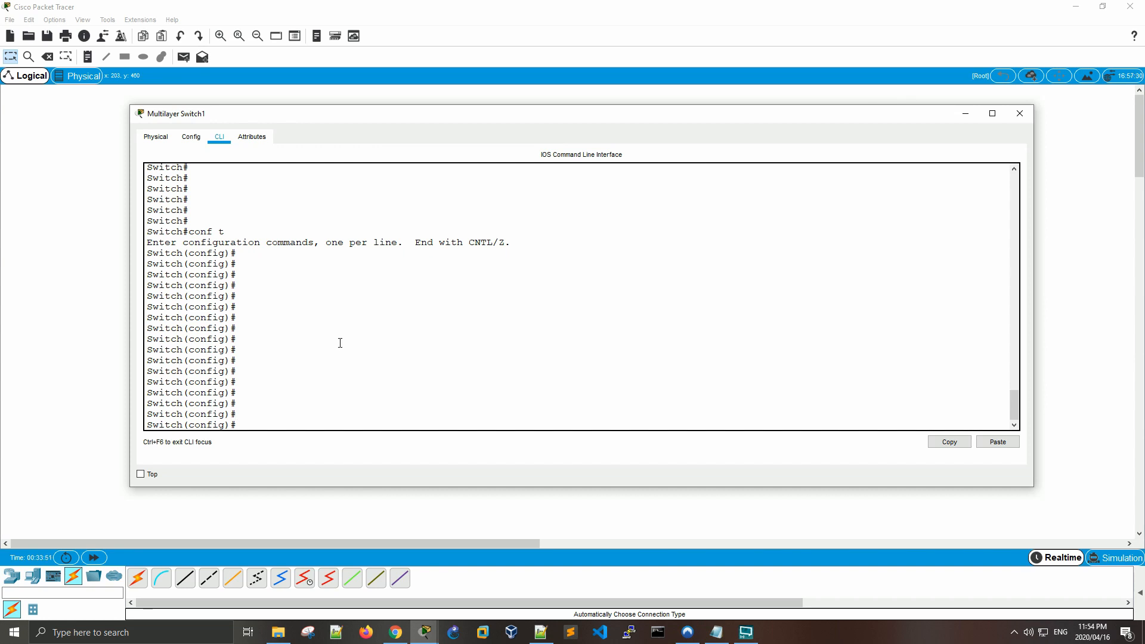
right_click(312, 383)
click(350, 411)
right_click(328, 416)
click(360, 439)
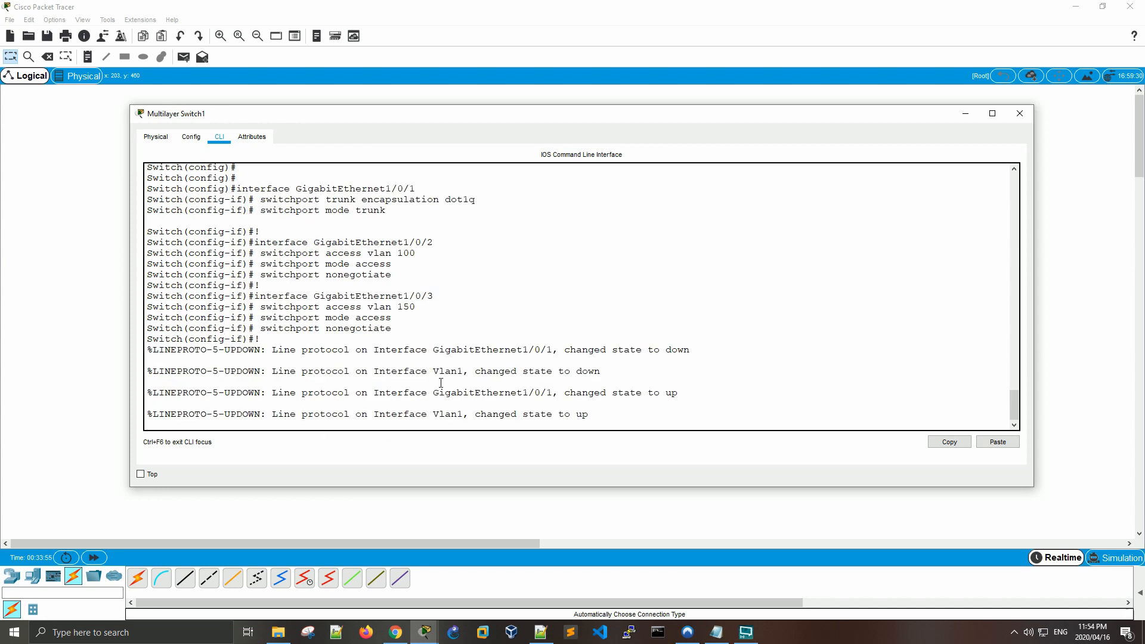
key(Return)
key(Return)
key(Return)
key(Return)
key(Return)
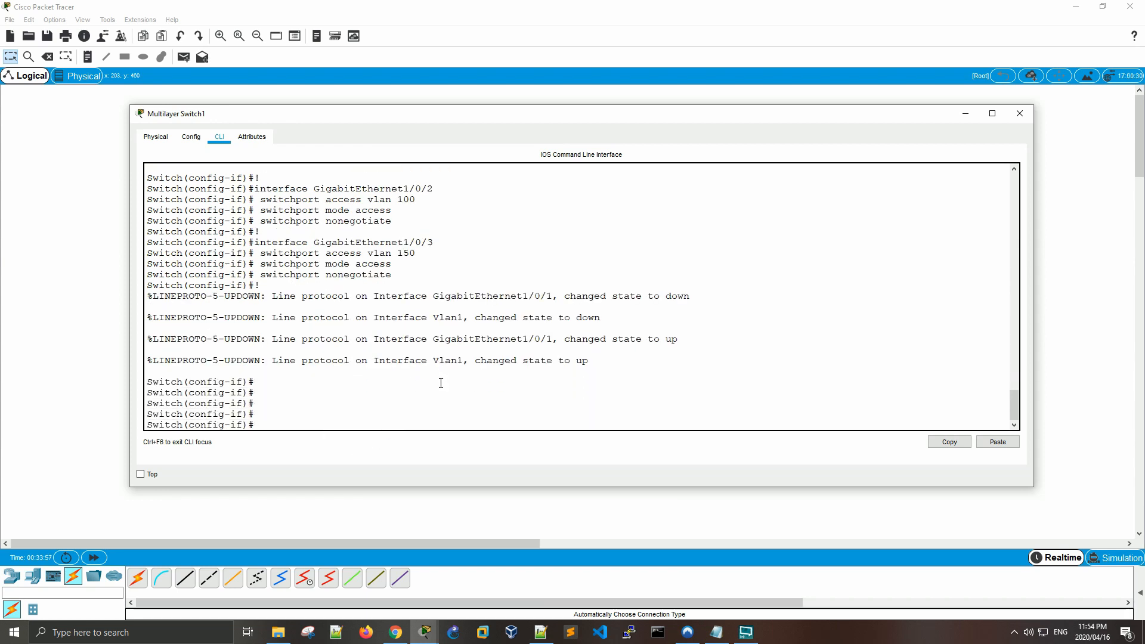
Exit configuration mode with end and return to the privileged EXEC prompt
text(end)
key(Return)
key(Return)
key(Return)
key(Return)
key(Return)
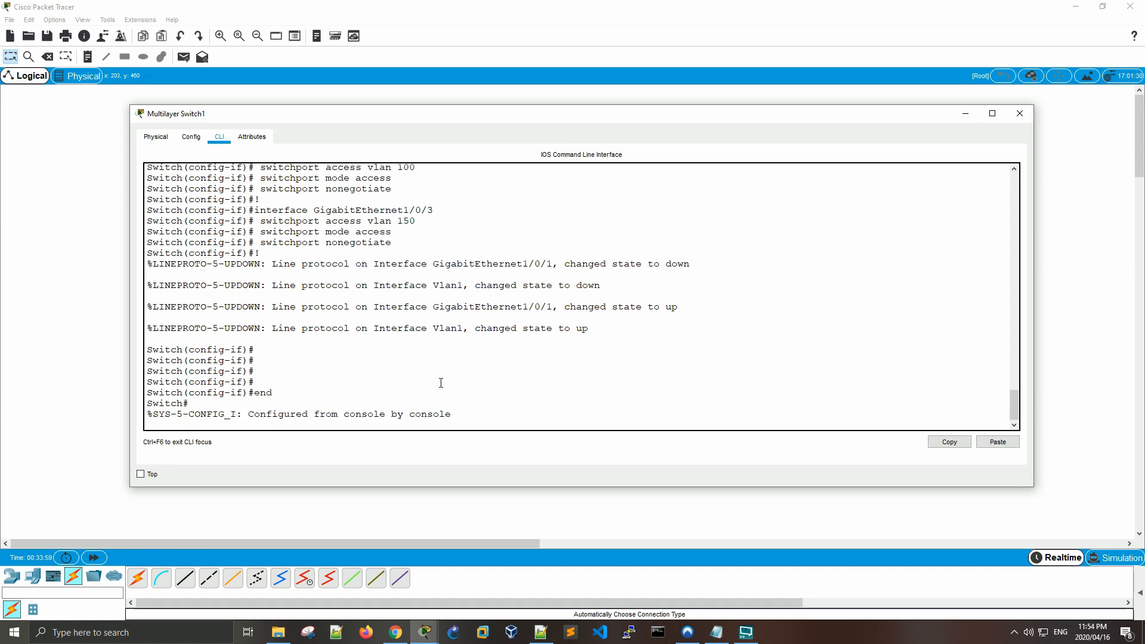
key(Return)
key(Return)
key(Return)
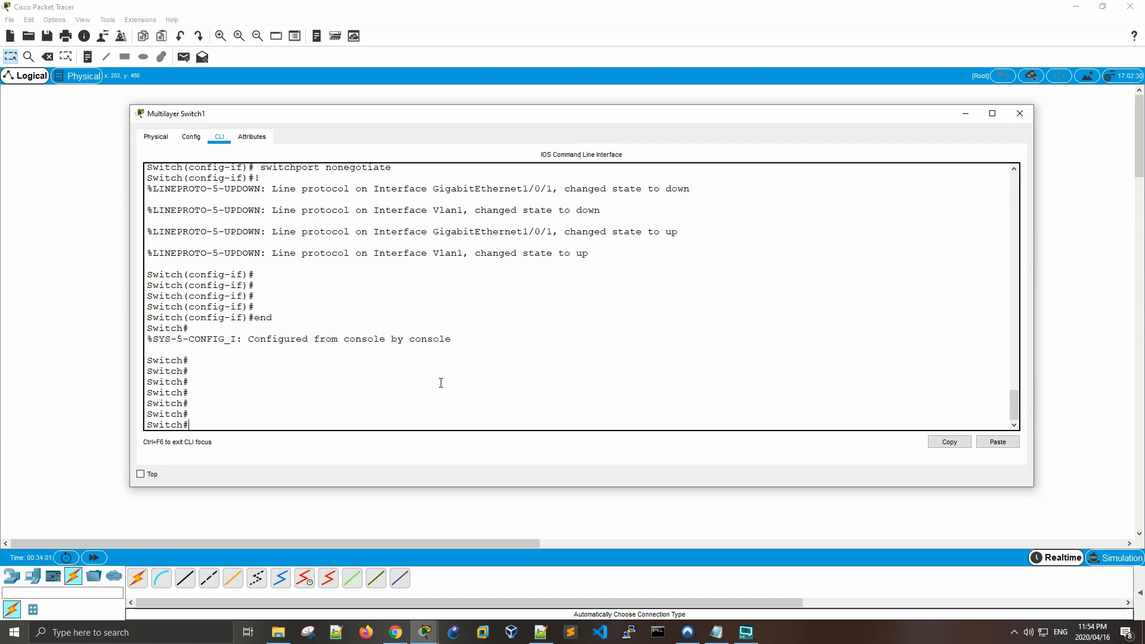
Review the pasted commands for GigabitEthernet1/0/1, 1/0/2 and 1/0/3, highlighting the switchport lines of each port
scroll(409, 391, up, 10)
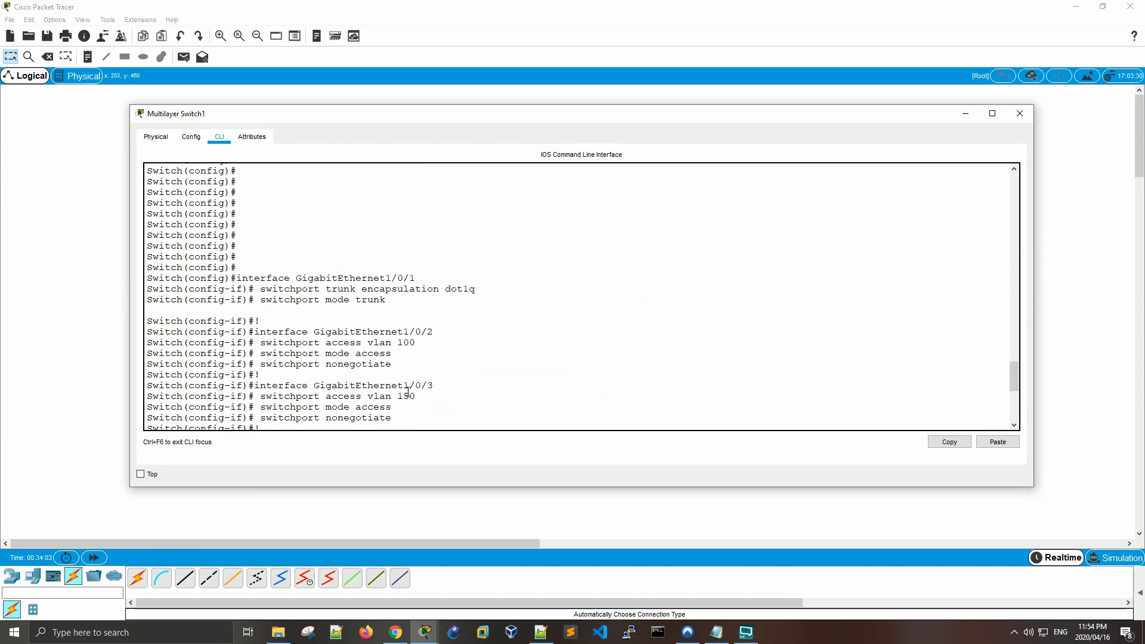
drag(386, 300, 232, 288)
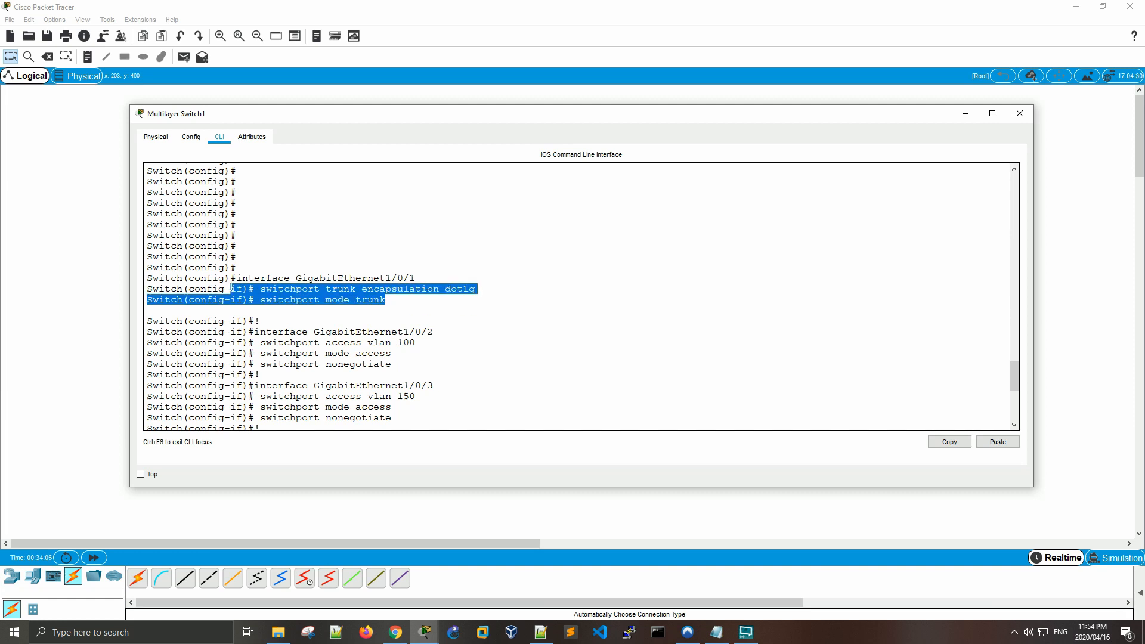
drag(404, 369, 265, 342)
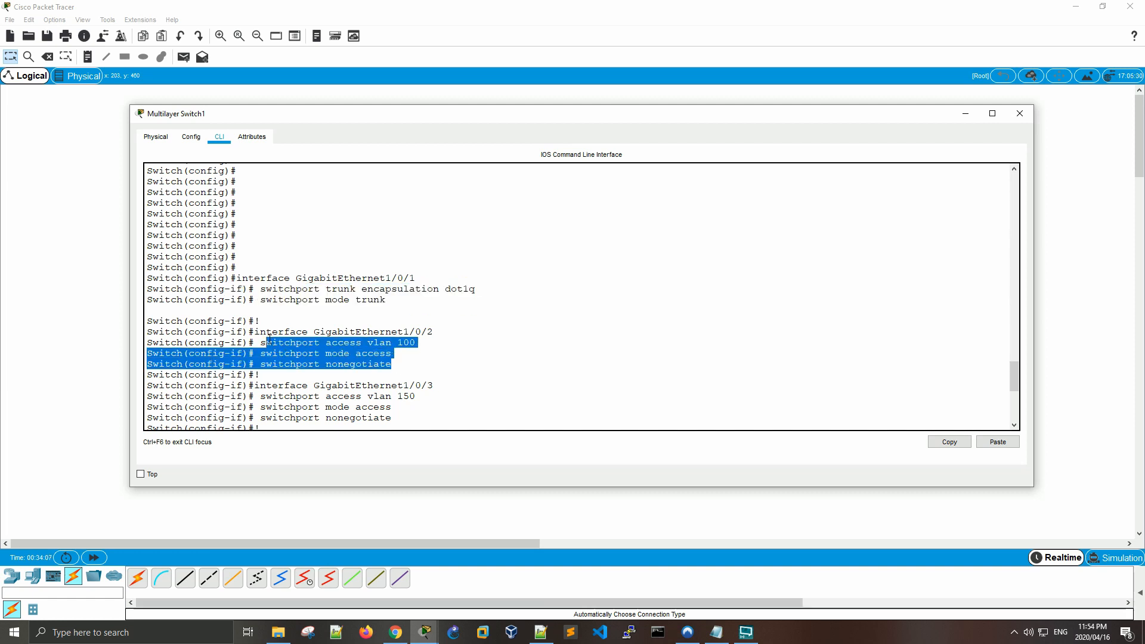
drag(396, 351, 308, 325)
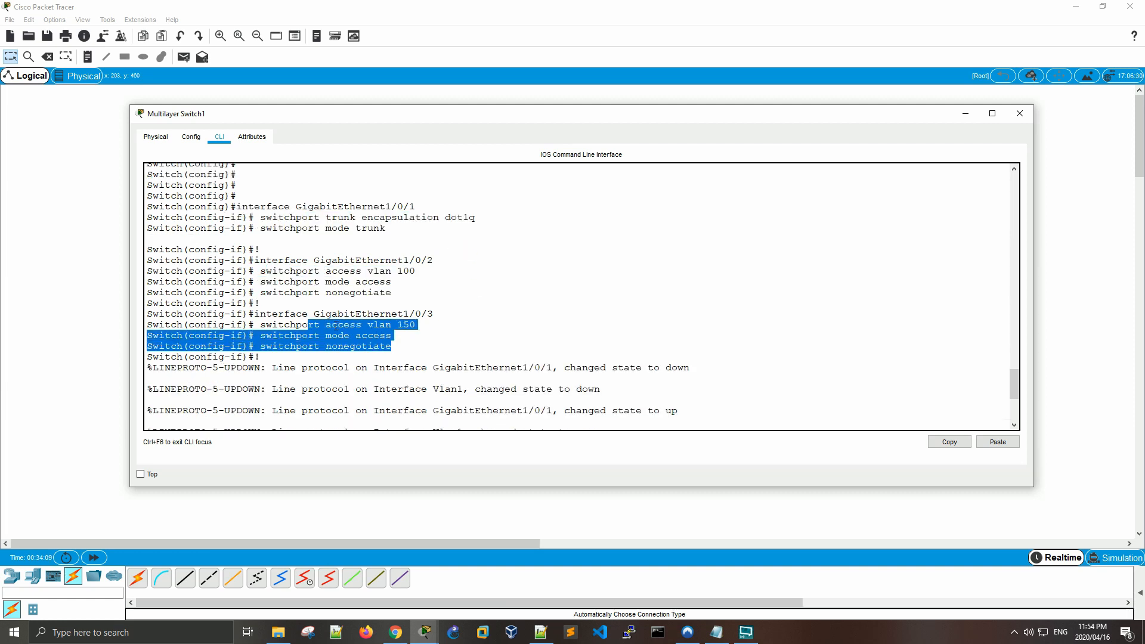
click(403, 278)
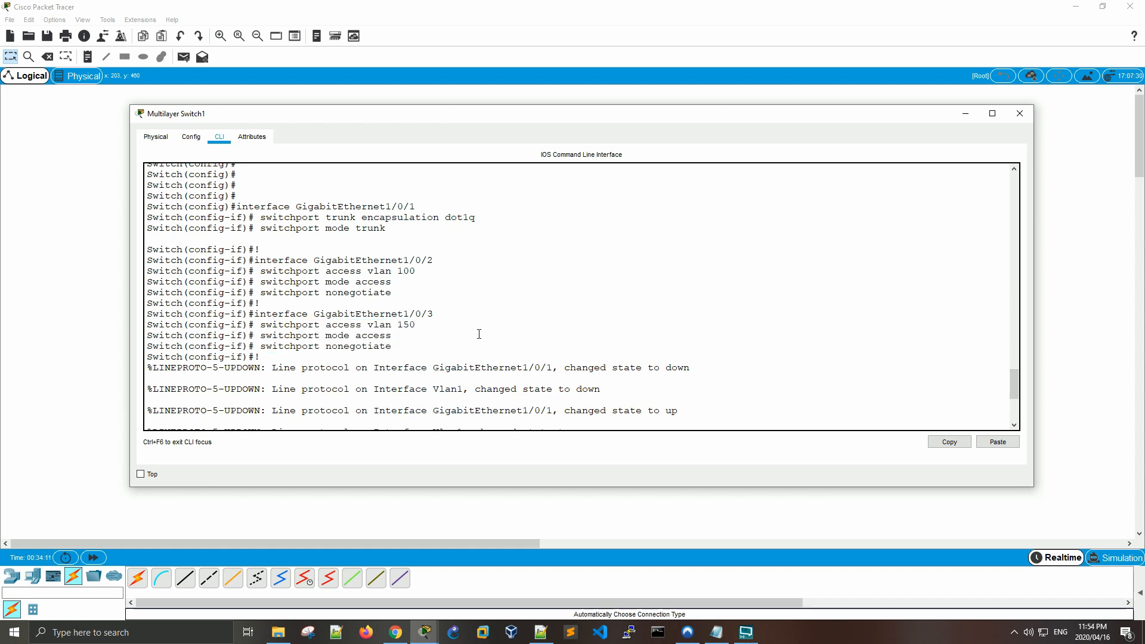
Display the running configuration with show run and find the blocks for GigabitEthernet1/0/1 through 1/0/3
key(Return)
key(Return)
key(Return)
key(Return)
text(end)
key(Return)
key(Return)
key(Return)
key(Return)
key(Return)
key(Return)
key(Return)
key(Return)
key(Return)
key(Return)
key(Return)
key(Return)
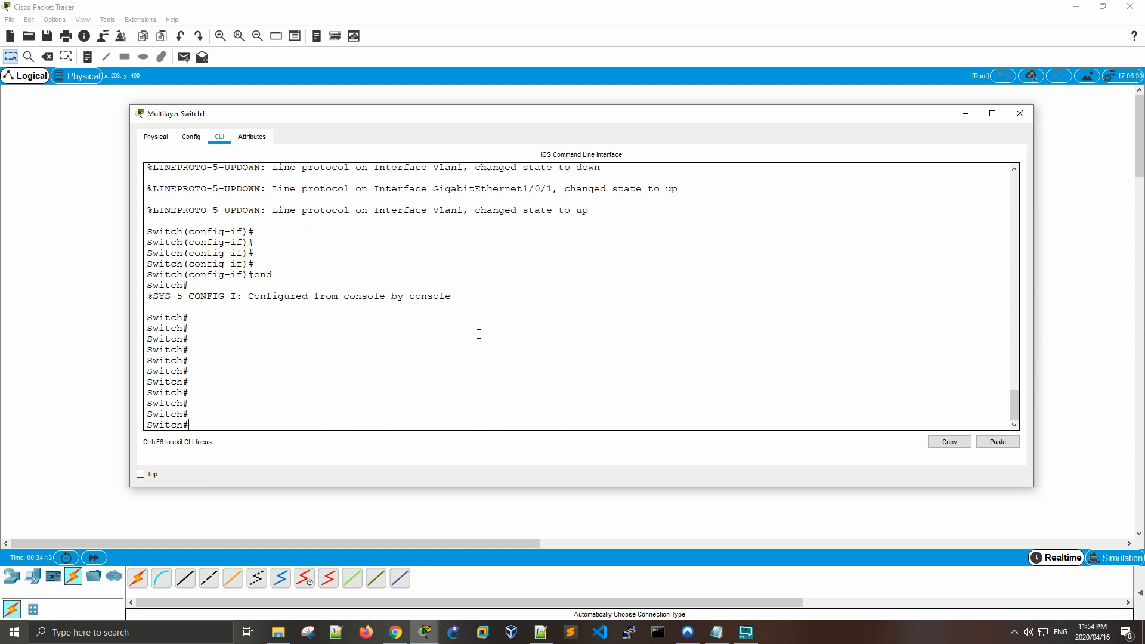
text(sj)
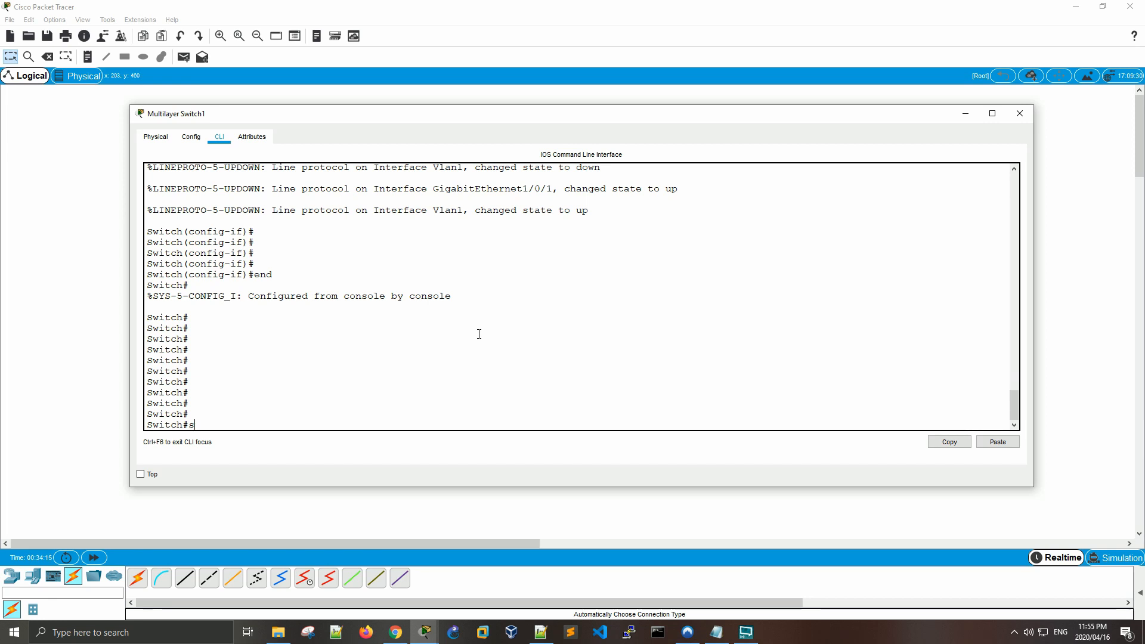
key(BackSpace)
text(how run)
key(Return)
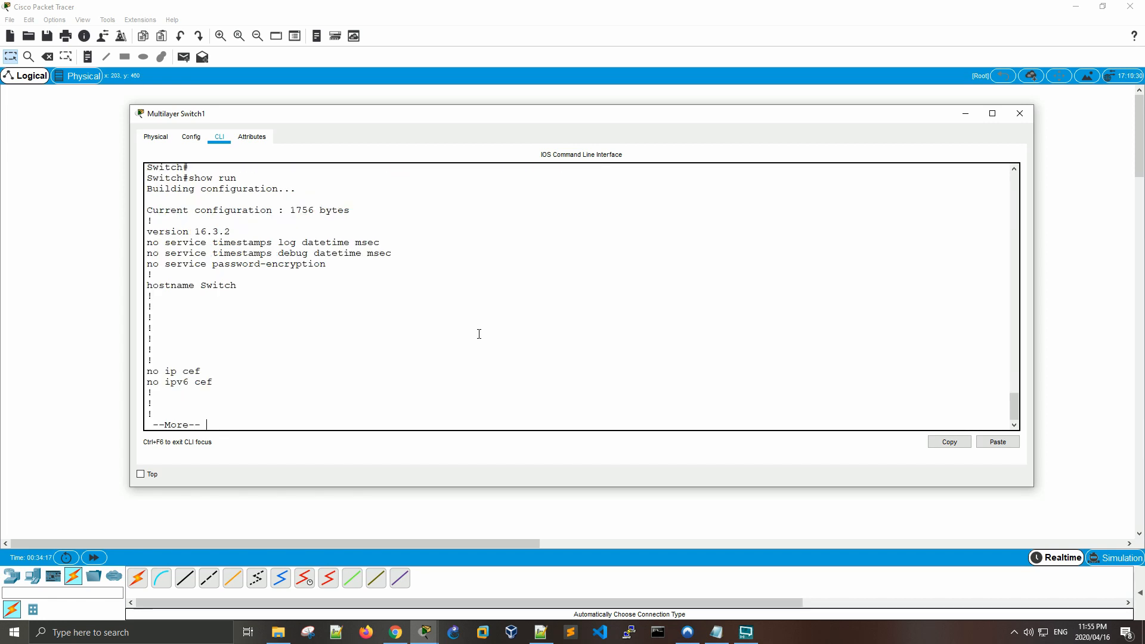
key(space)
key(space)
scroll(479, 333, up, 4)
scroll(479, 333, up, 15)
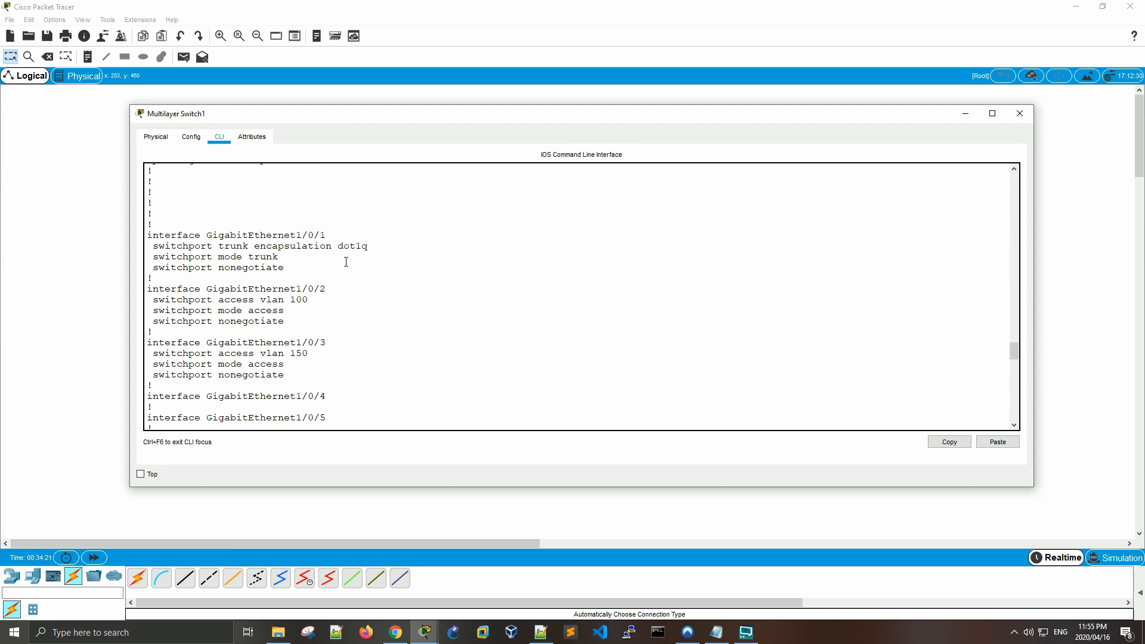
Check the trunk encapsulation, mode and access VLAN lines of the three ports, and the Vlan1, Vlan100 and Vlan150 interface settings
drag(278, 245, 367, 245)
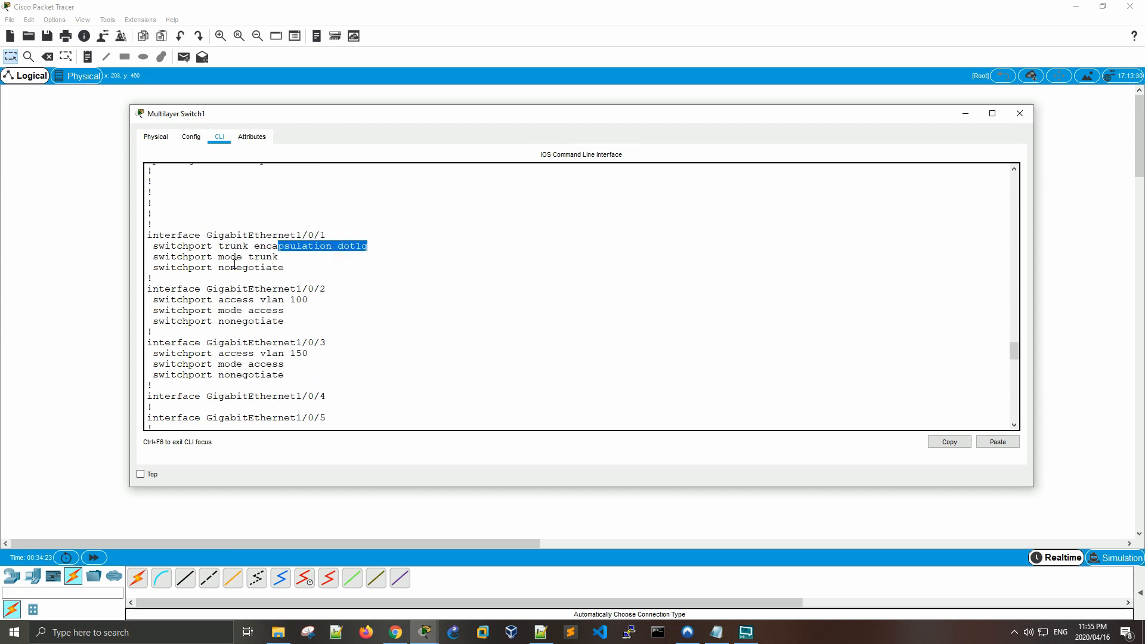
drag(235, 266, 280, 257)
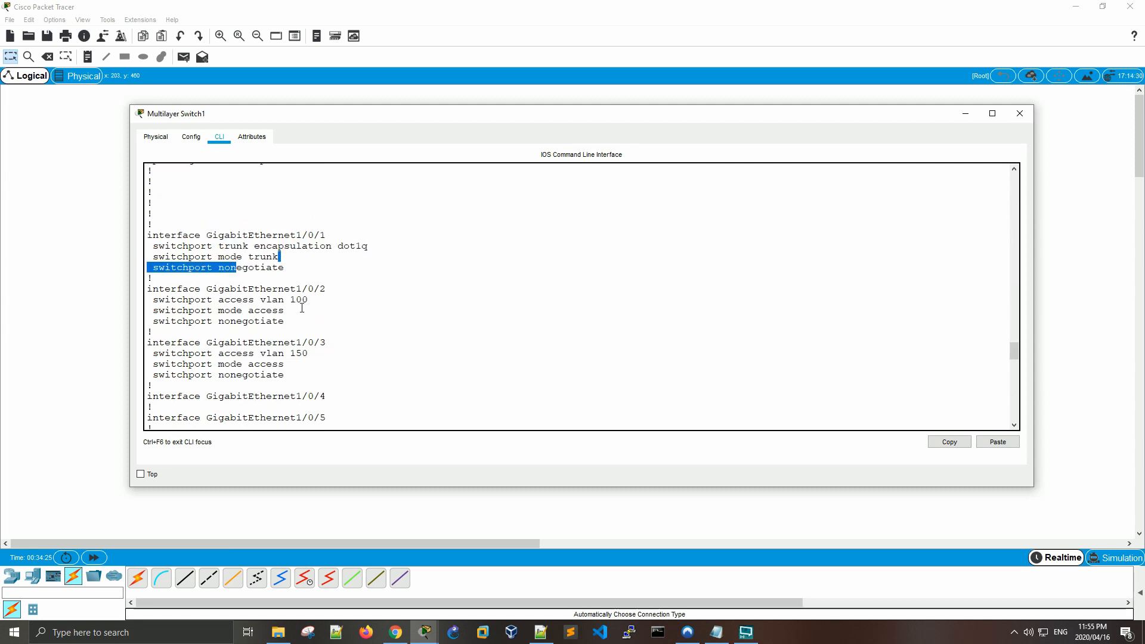
drag(308, 301, 212, 300)
drag(330, 352, 201, 365)
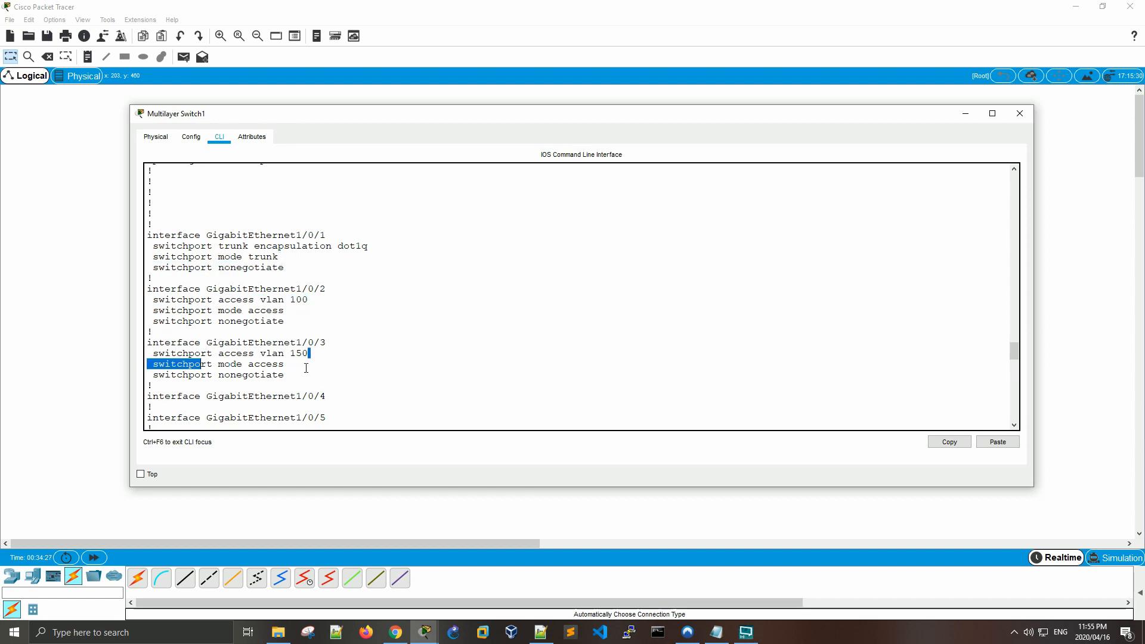
scroll(306, 368, down, 20)
scroll(251, 270, up, 4)
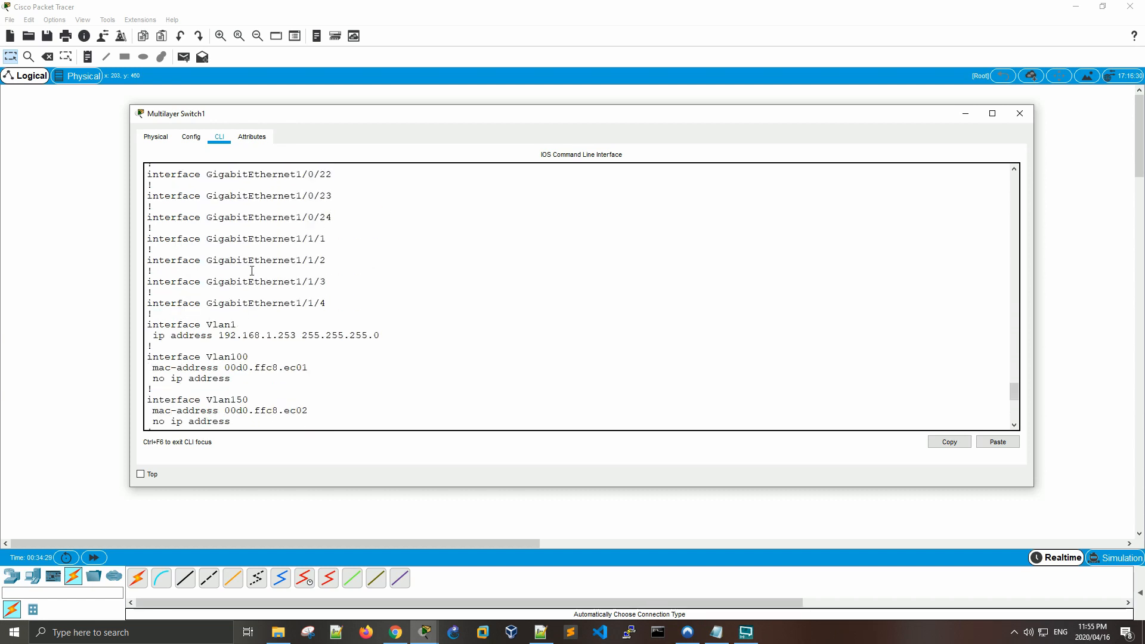
Check the Vlan1 interface's IP address in the running configuration and return to the switch's privileged EXEC prompt
mouse_move(201, 324)
mouse_down()
mouse_move(272, 335)
mouse_move(220, 335)
mouse_up()
click(290, 345)
right_click(225, 334)
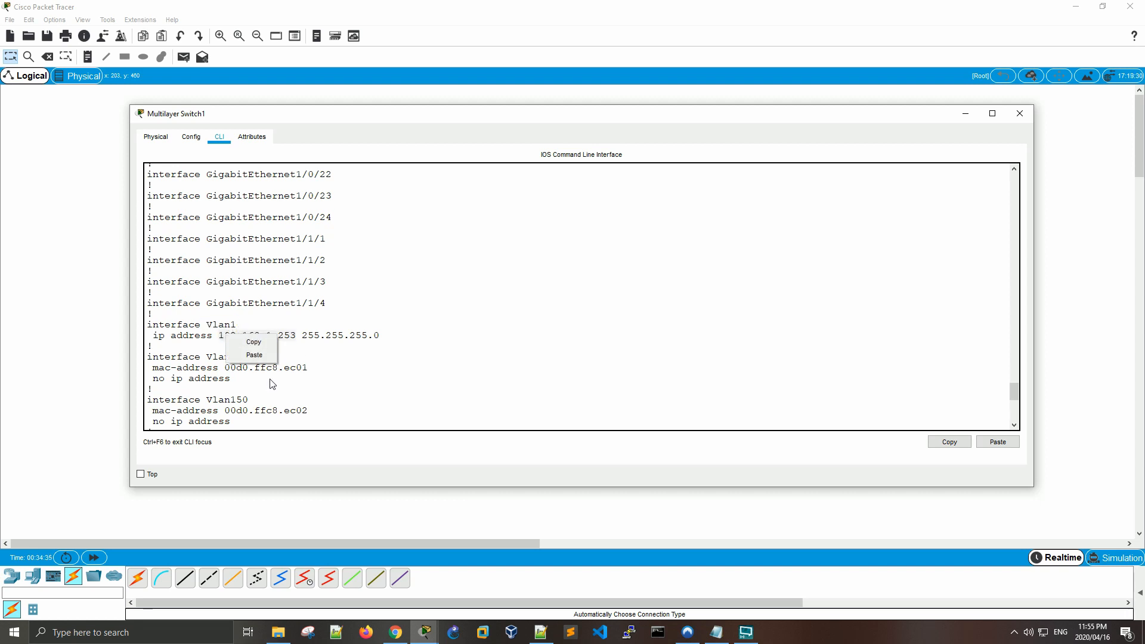
click(254, 339)
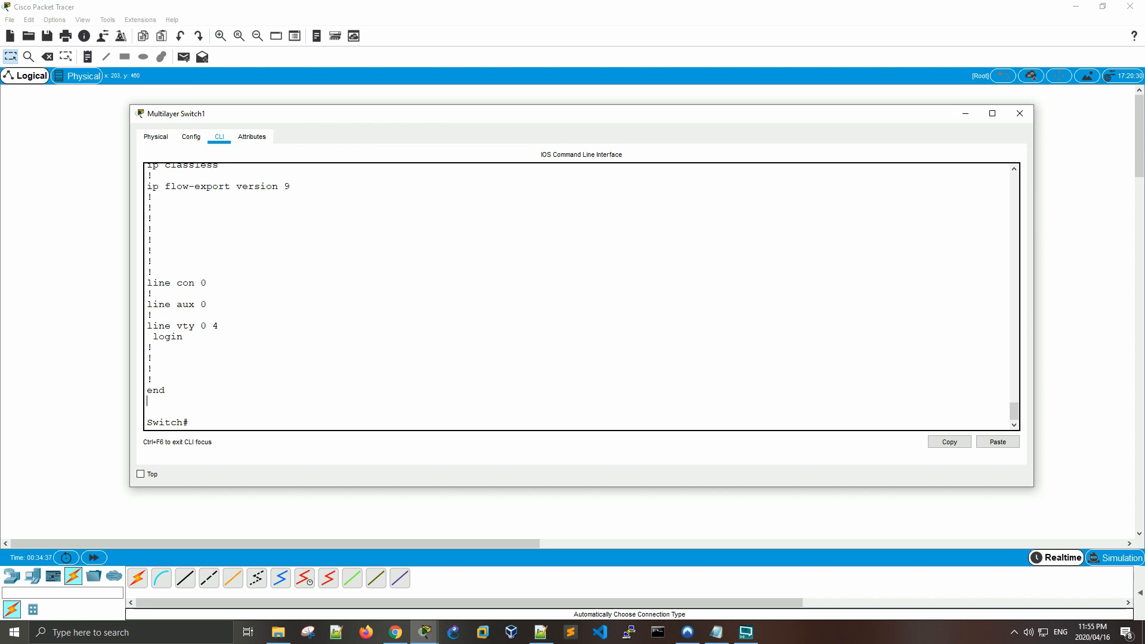
right_click(285, 405)
click(221, 416)
key(Return)
key(Return)
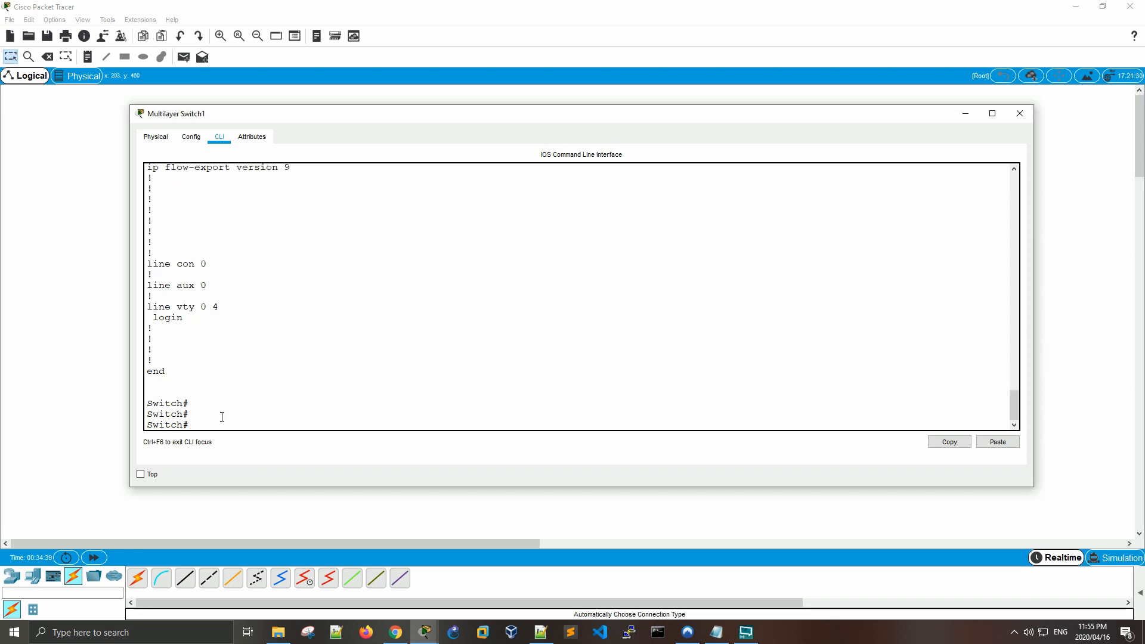
Ping the router at 192.168.1.254 from the multilayer switch and close the switch window
text(ping 192.168.1.254)
key(Return)
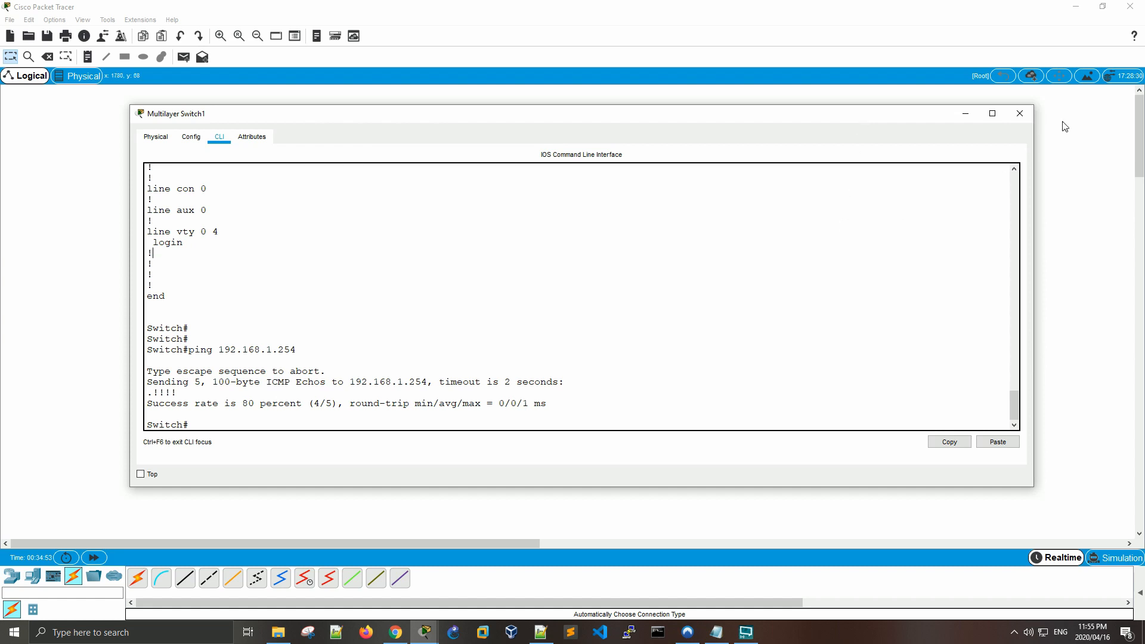
click(1019, 113)
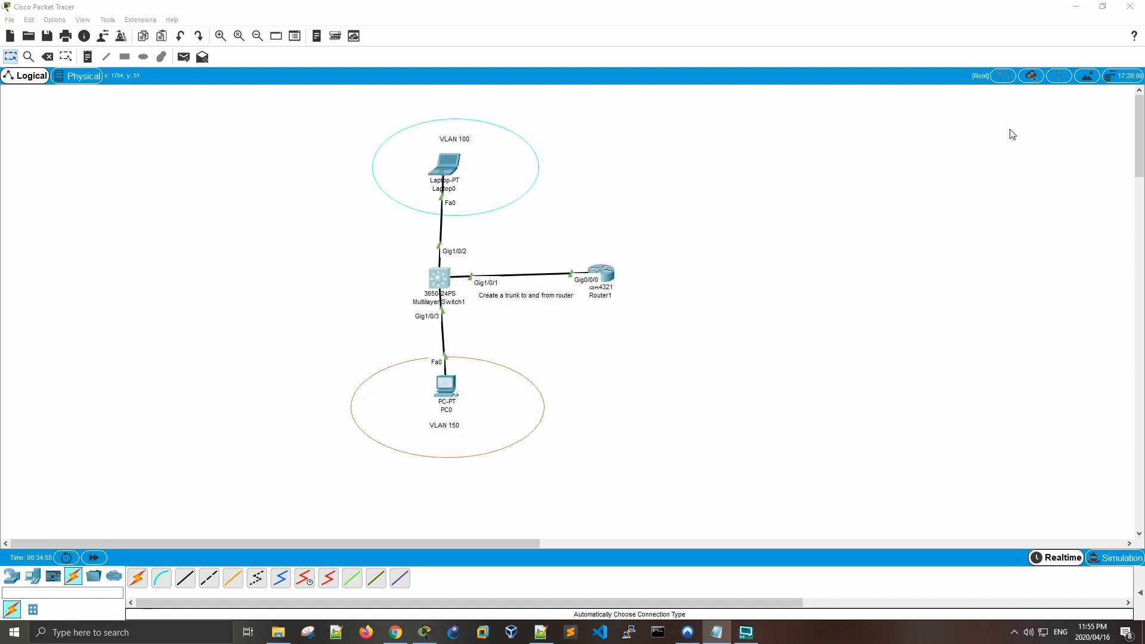
Give Laptop0 the static IP address 192.168.100.1 with subnet mask 255.255.255.0 and close its window
click(456, 173)
click(498, 161)
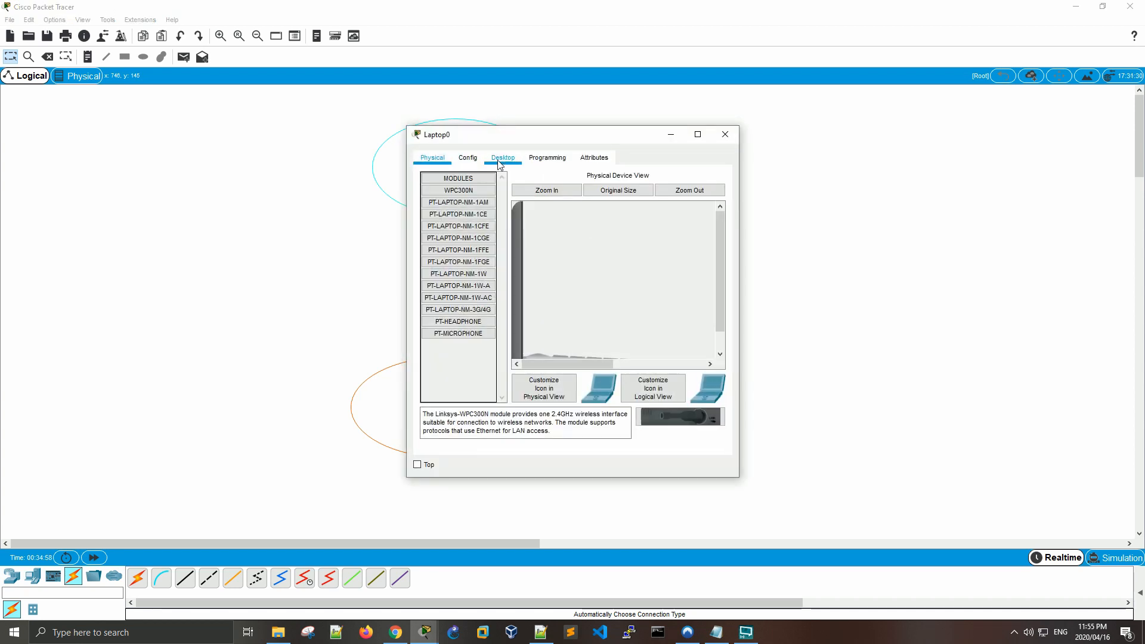
click(445, 212)
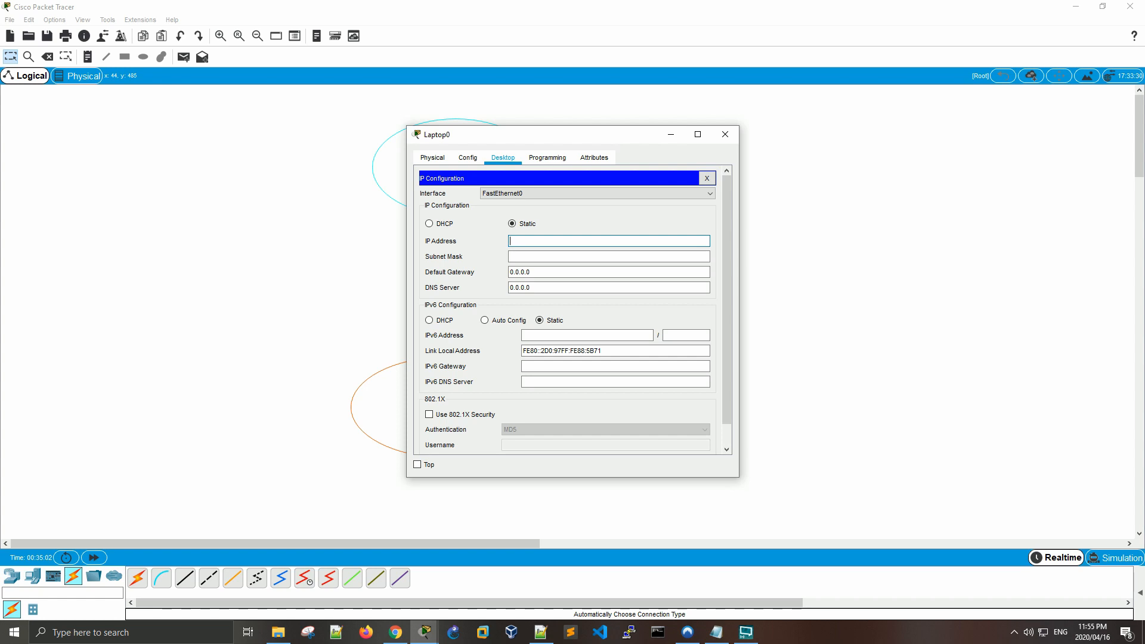
key(alt+Tab)
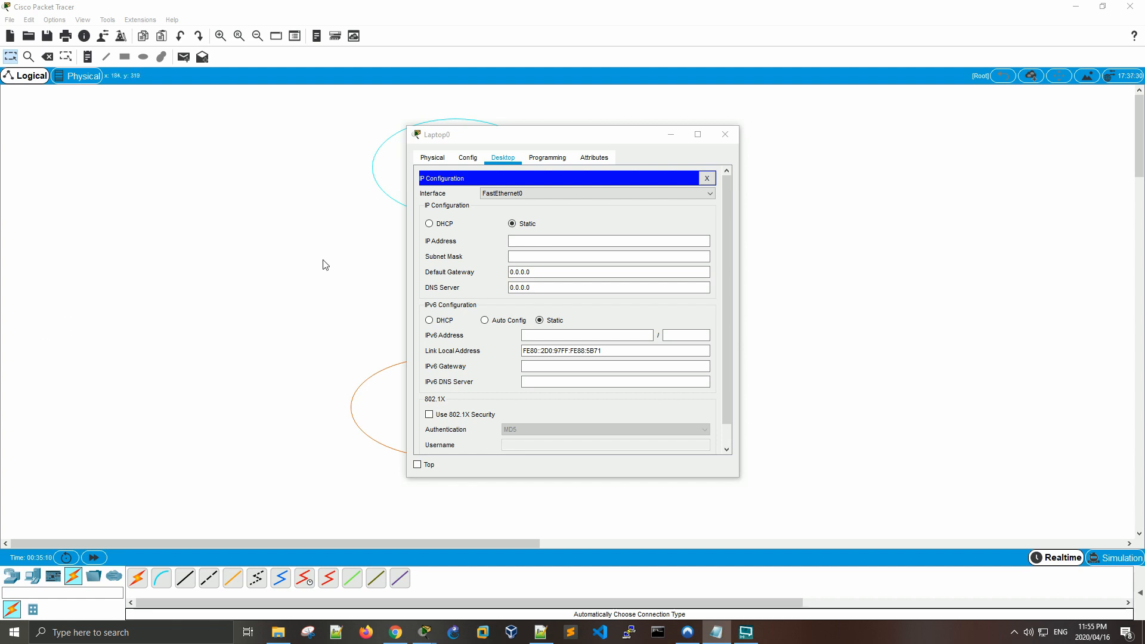
click(551, 241)
text(192.168.100.1)
click(550, 255)
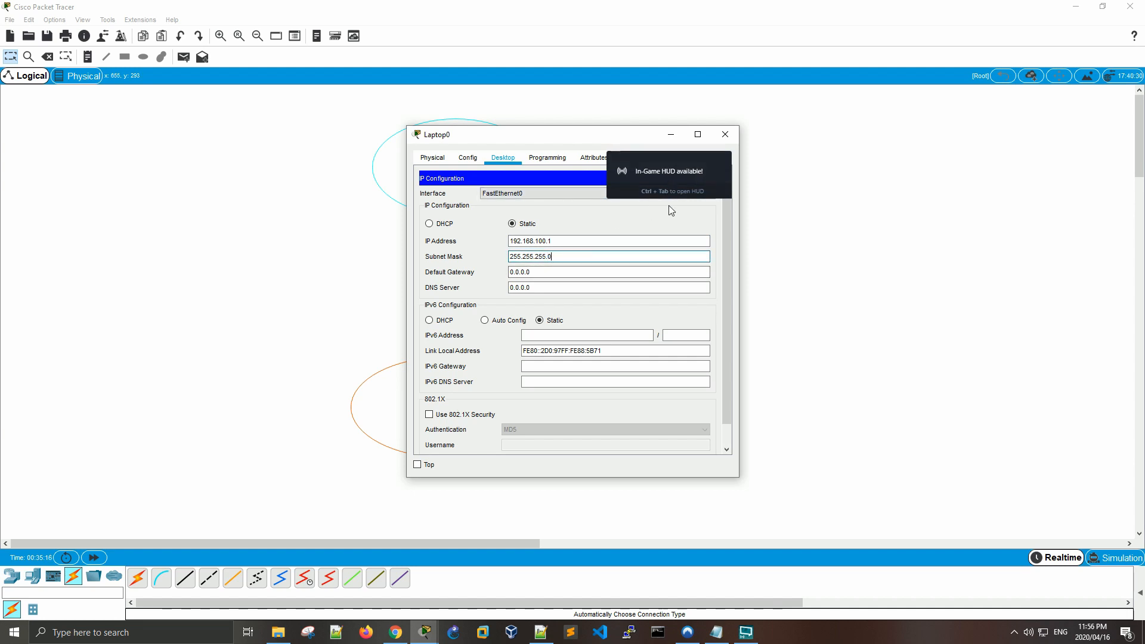
click(691, 158)
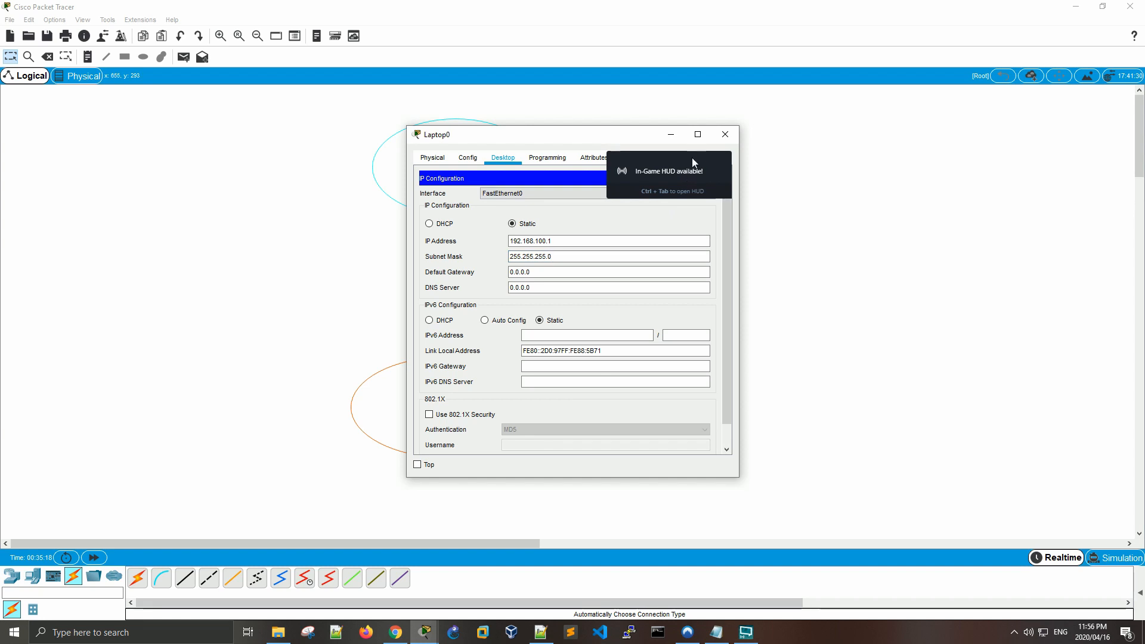
click(724, 133)
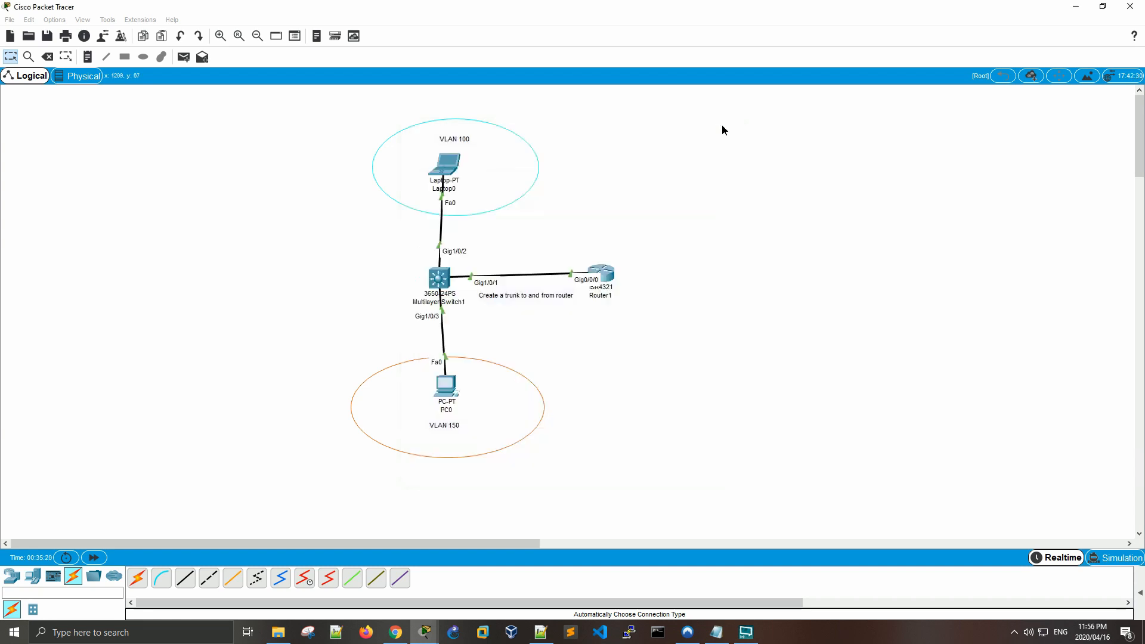
Set both the default gateway and the DNS server of Laptop0 to 192.168.100.254
click(456, 167)
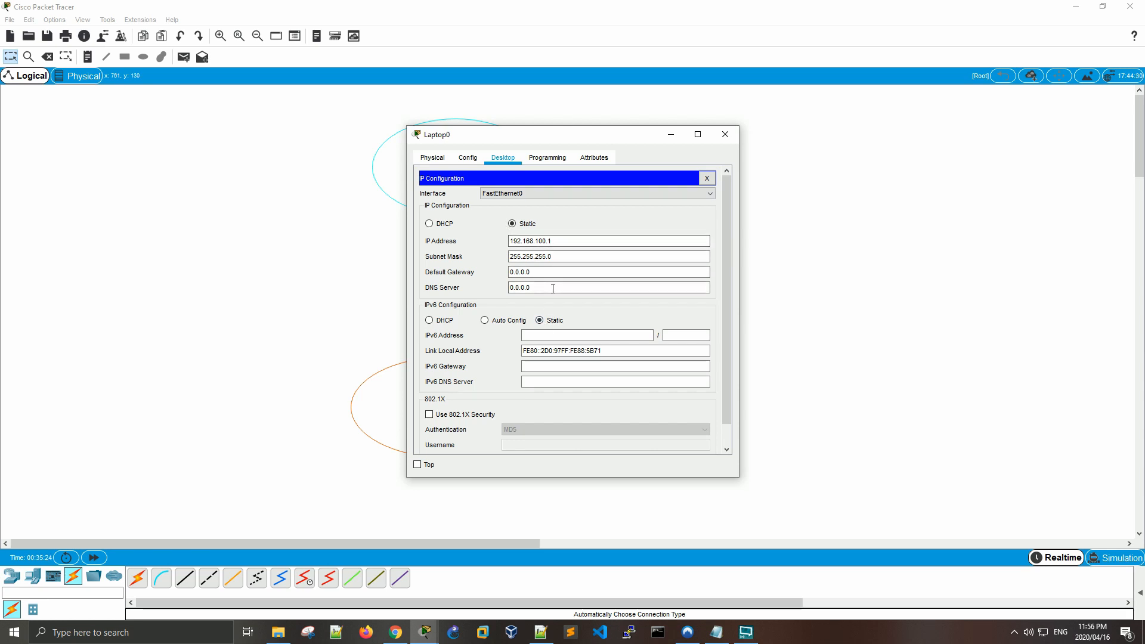
click(531, 269)
drag(531, 271, 477, 276)
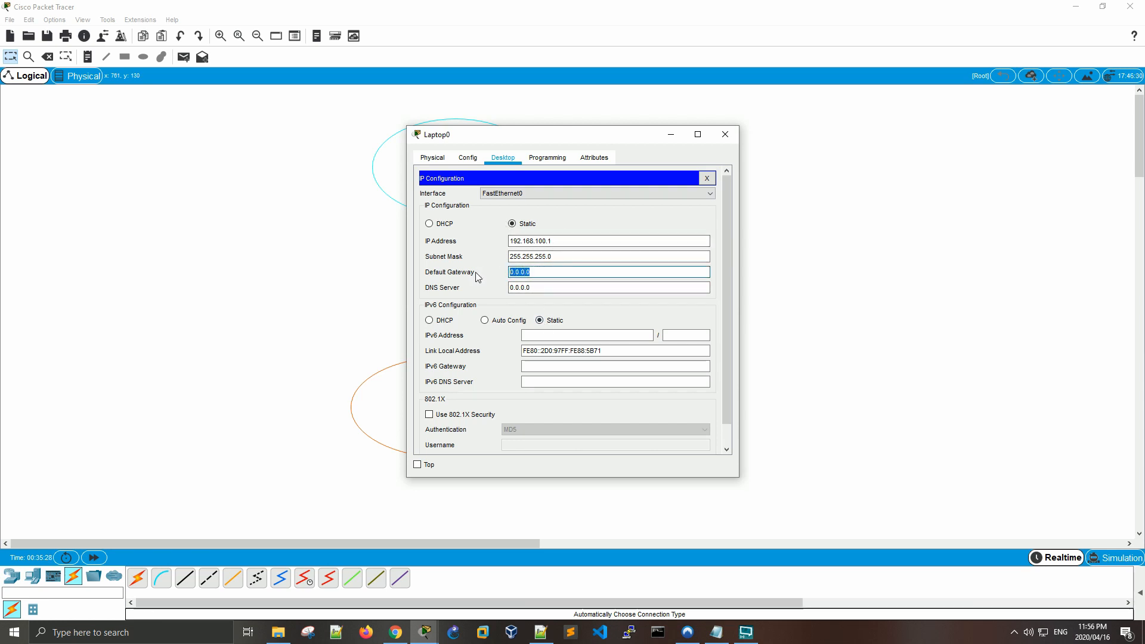
key(ctrl+v)
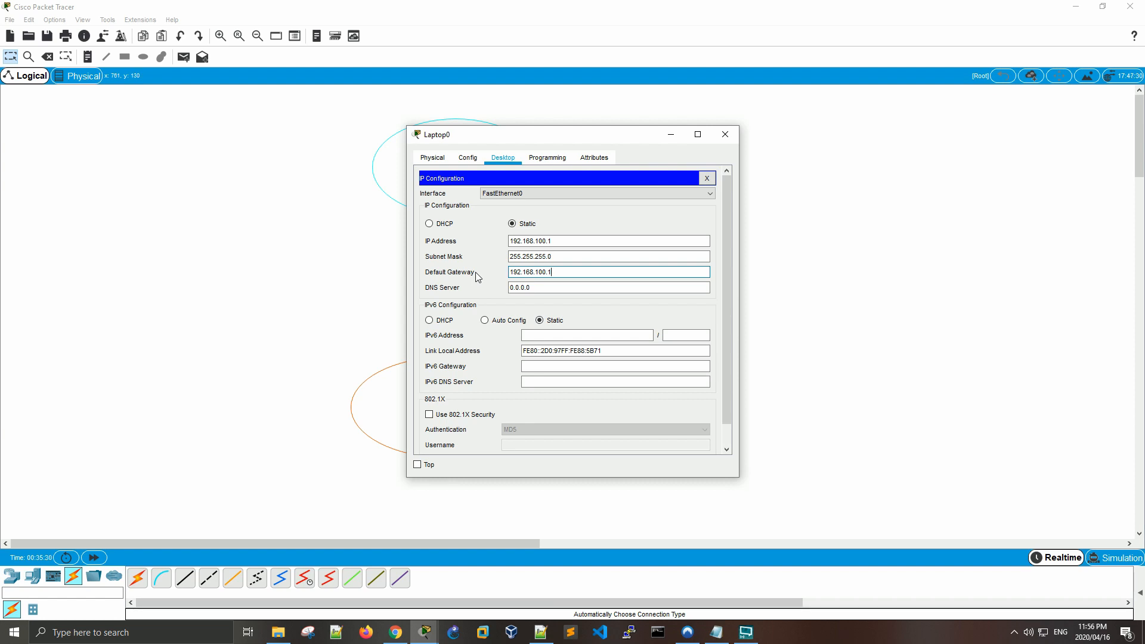
key(BackSpace)
text(254)
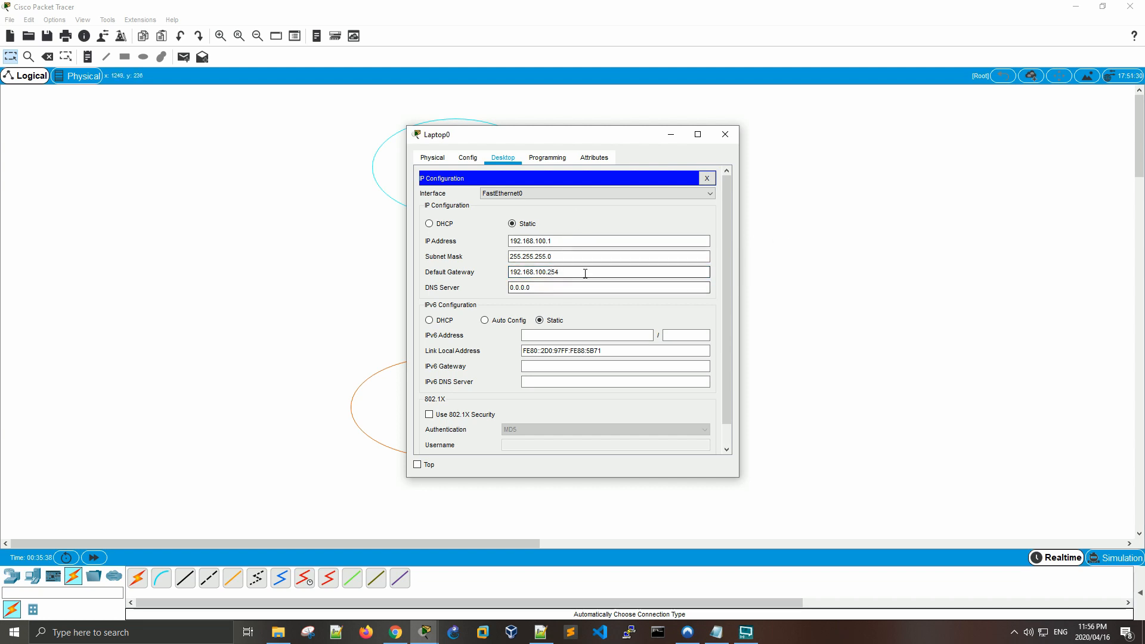
drag(584, 271, 487, 288)
key(ctrl+c)
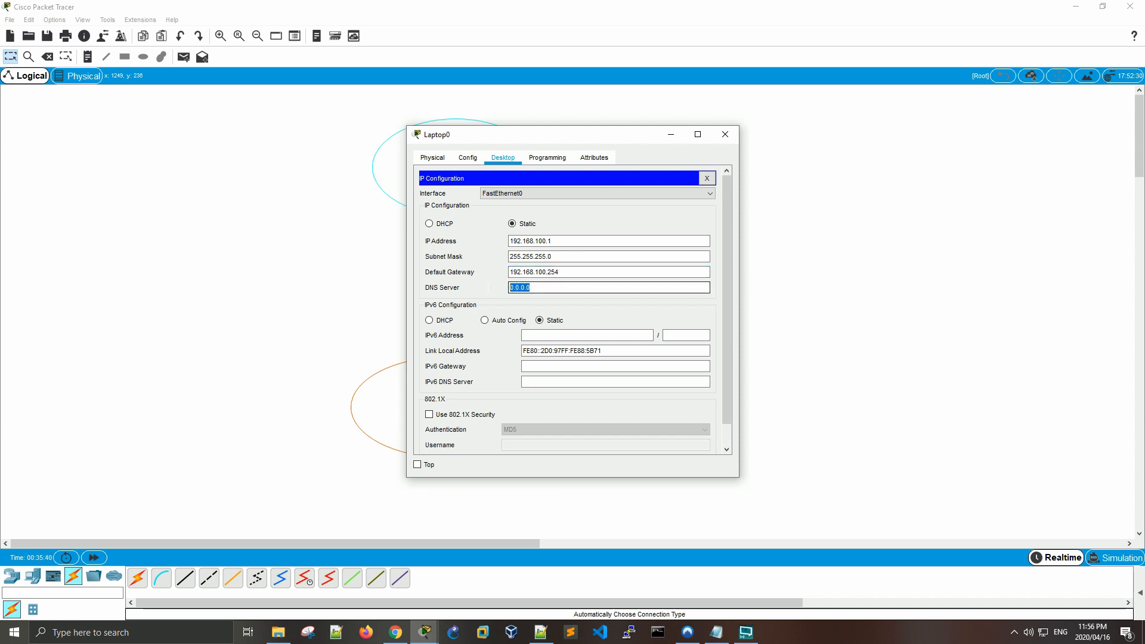
key(ctrl+v)
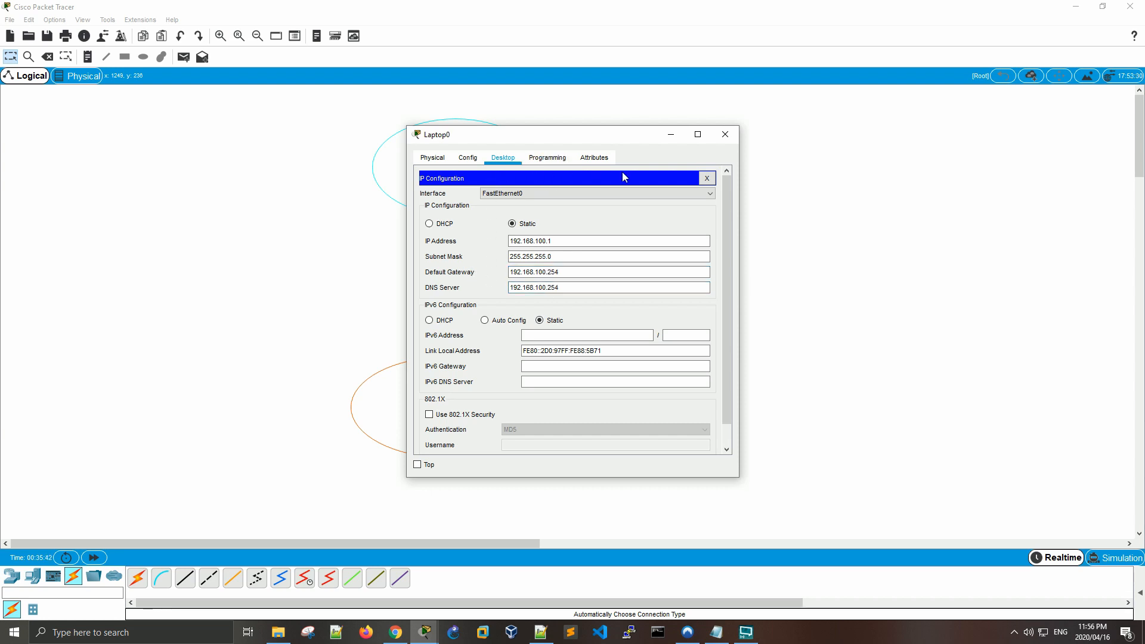
Ping the gateway 192.168.100.254 from Laptop0's command prompt and close the laptop window
click(707, 179)
click(677, 203)
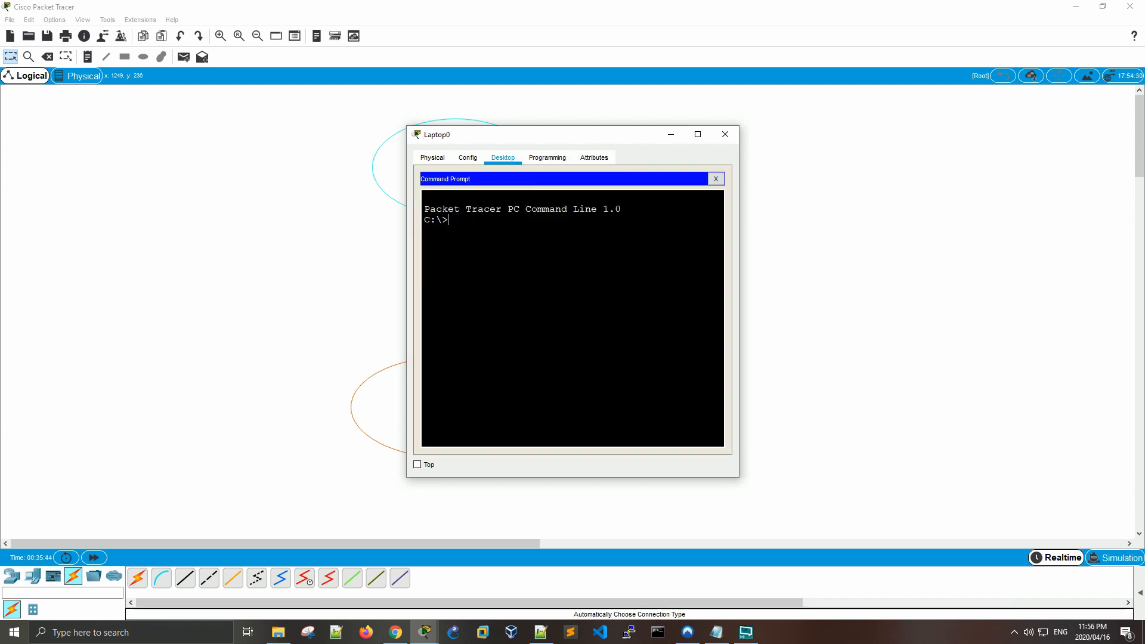
text(ping)
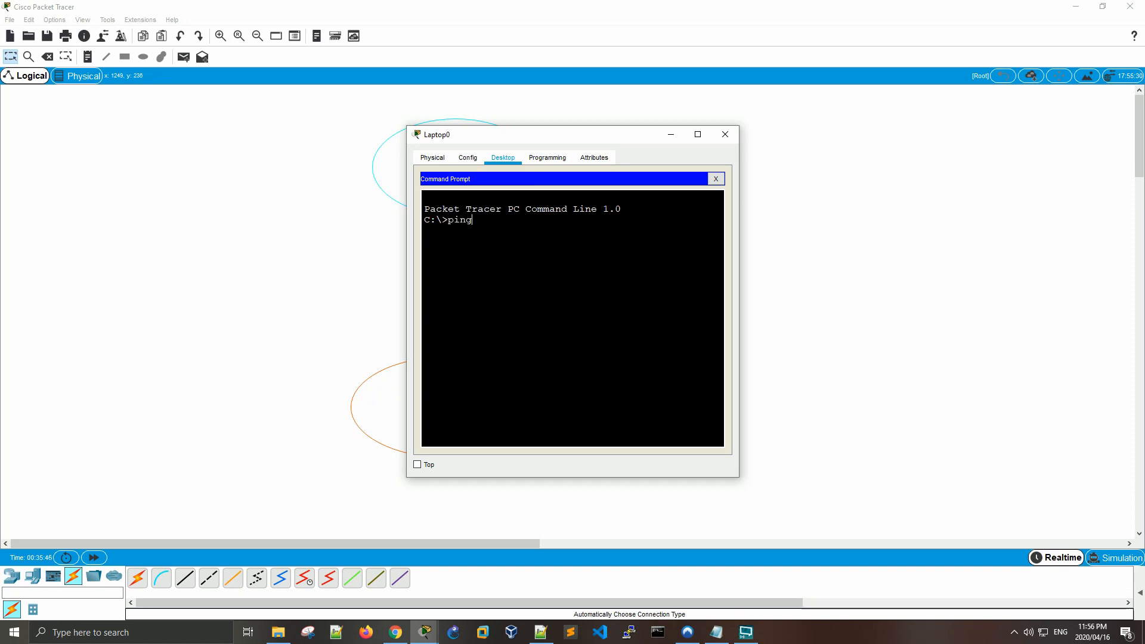
text( 192.168.100)
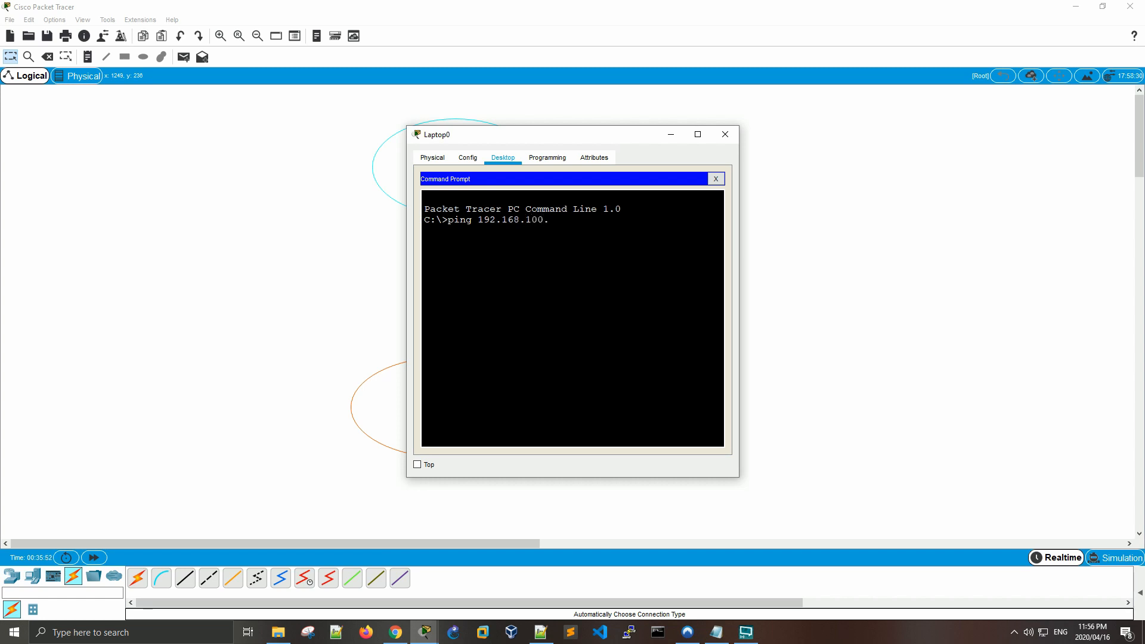
text(.254)
key(Return)
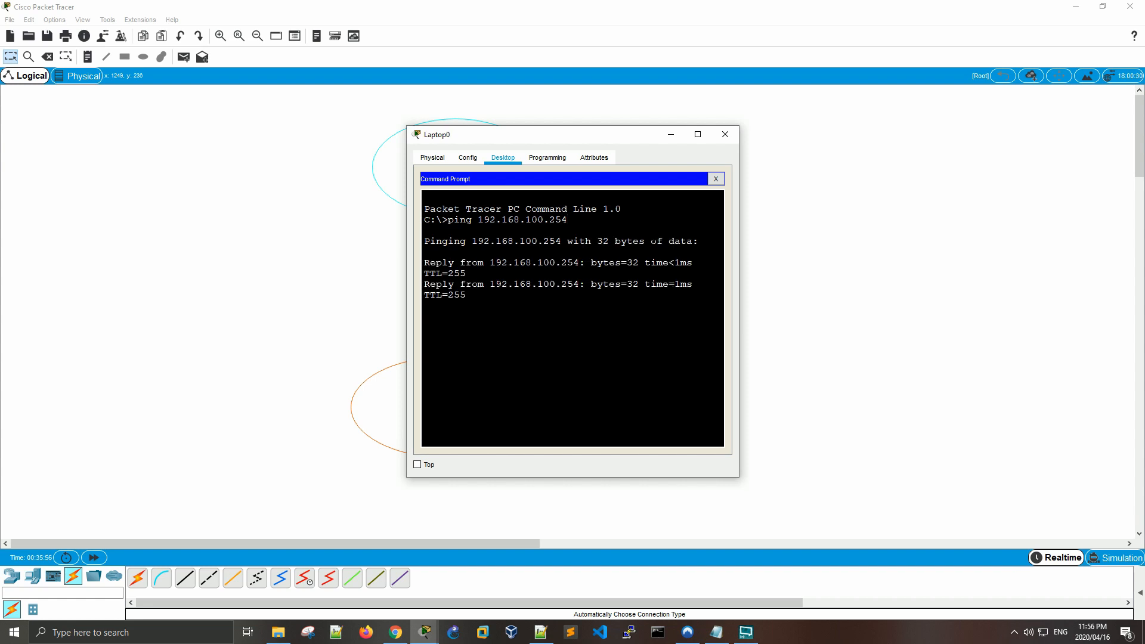
click(724, 135)
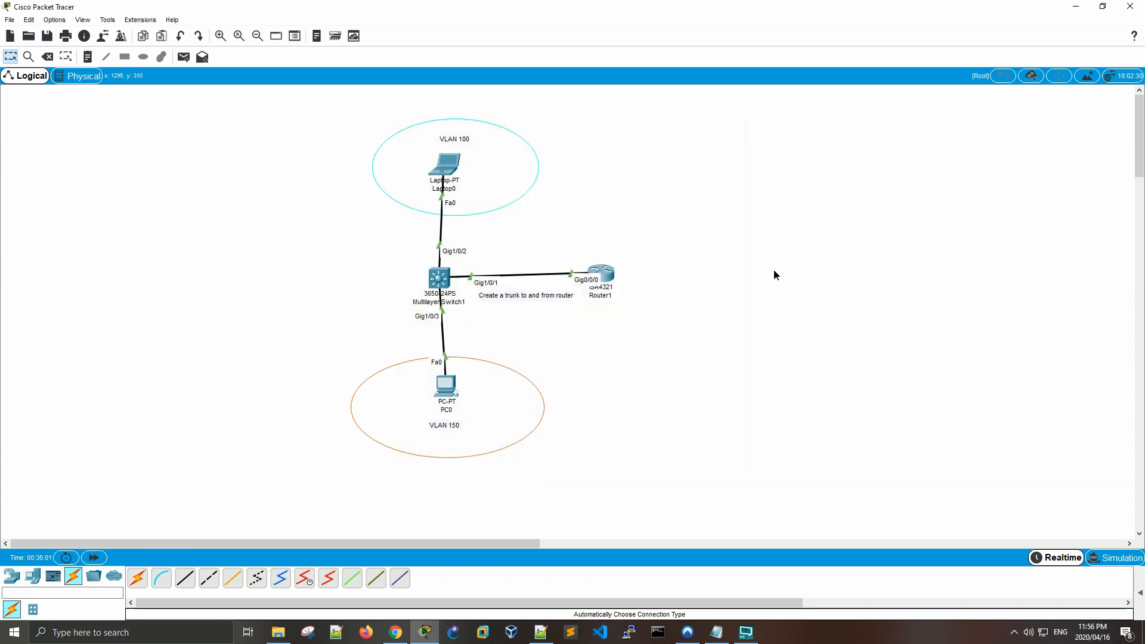
Fill PC0's static IP configuration with 192.168.100.254 as IP address, default gateway and DNS server, and subnet mask 255.255.255.0
click(441, 385)
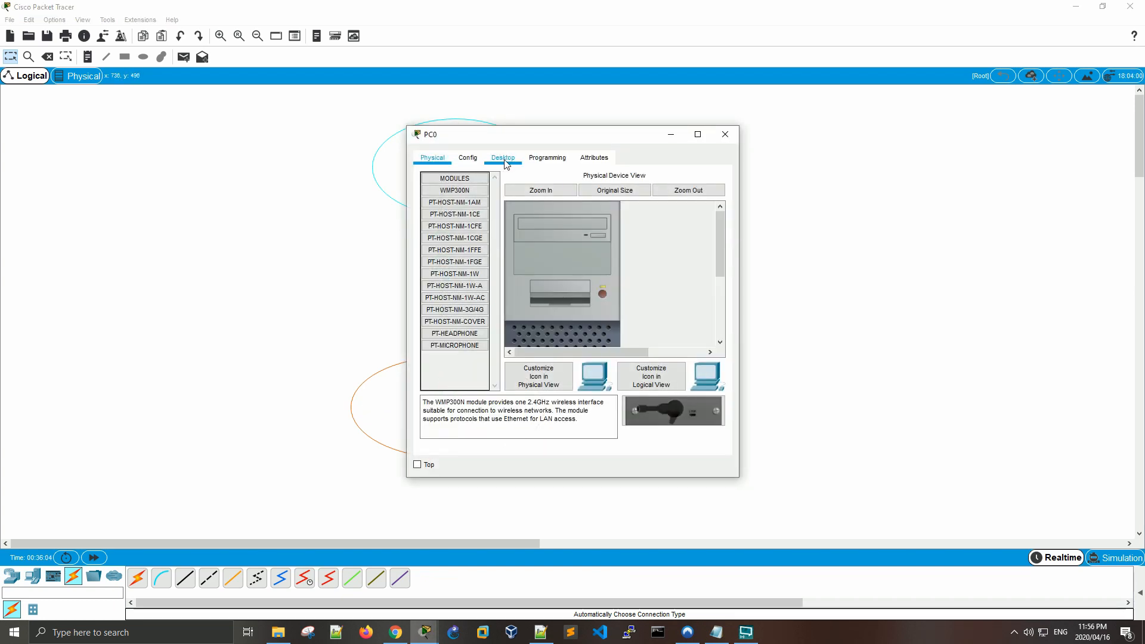
click(504, 159)
click(464, 206)
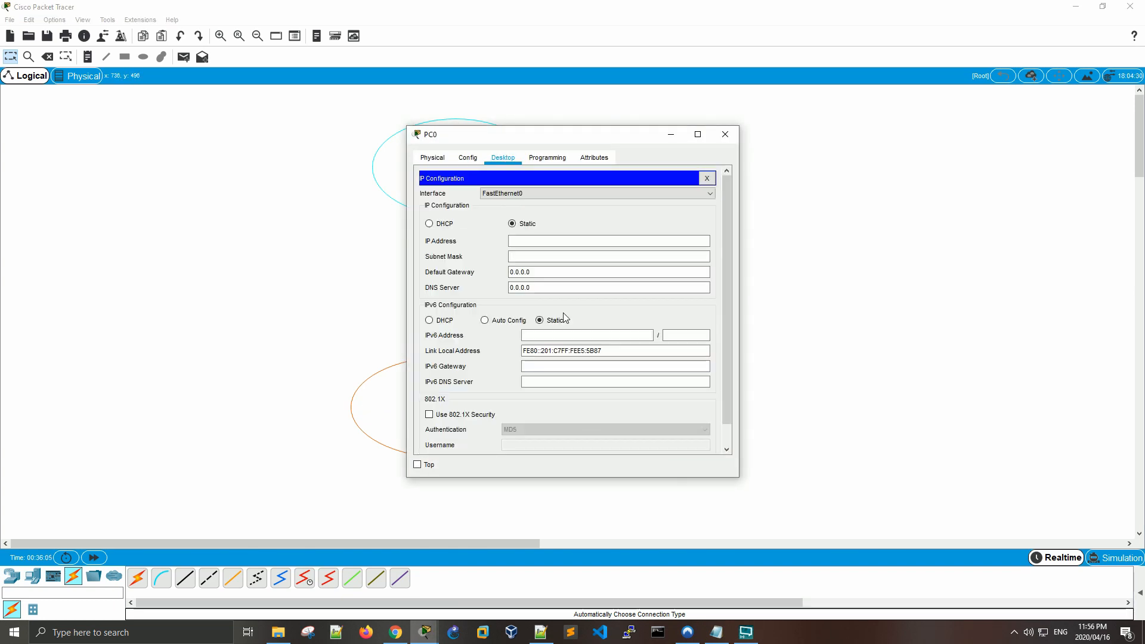
click(524, 243)
key(ctrl+v)
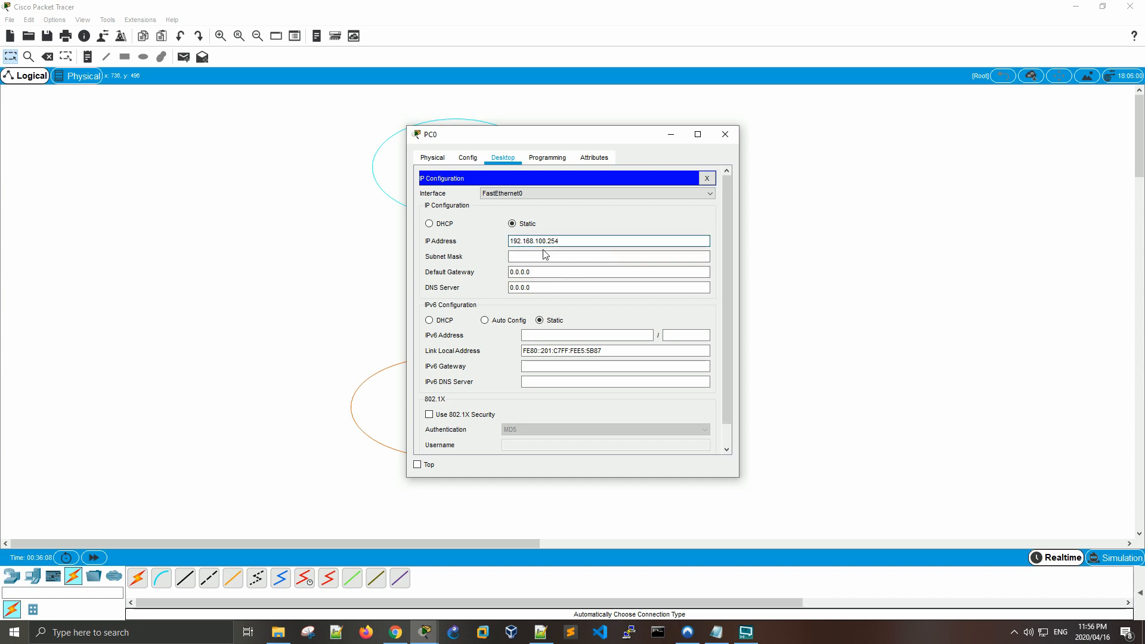
click(545, 255)
key(Tab)
key(ctrl+v)
key(Tab)
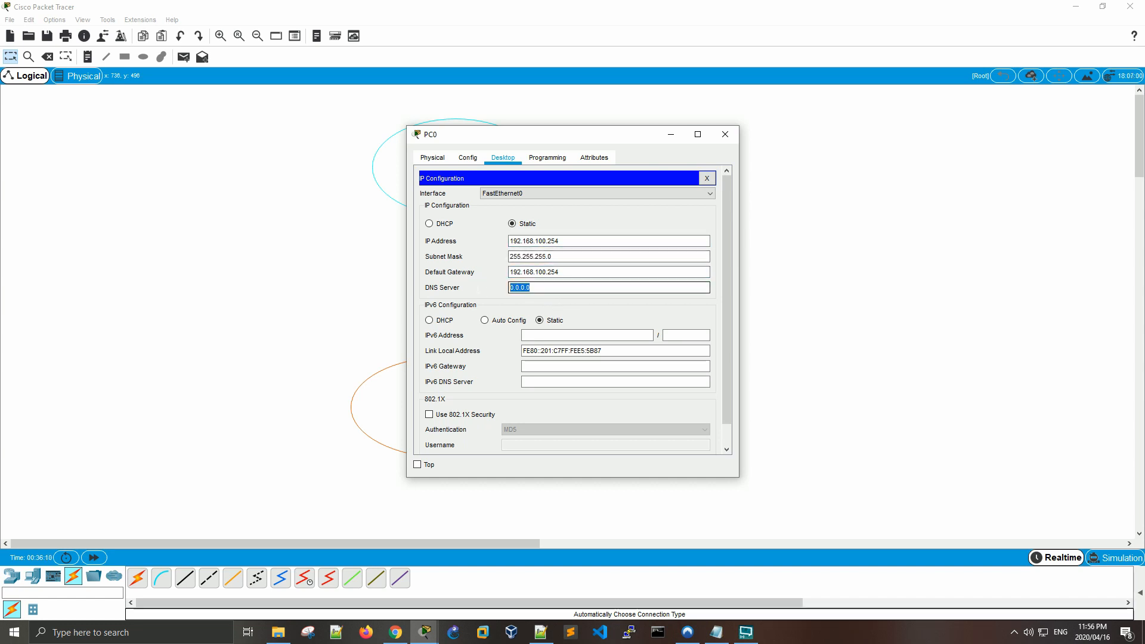
key(ctrl+v)
Change PC0's default gateway and DNS server to 192.168.150.254
double_click(540, 272)
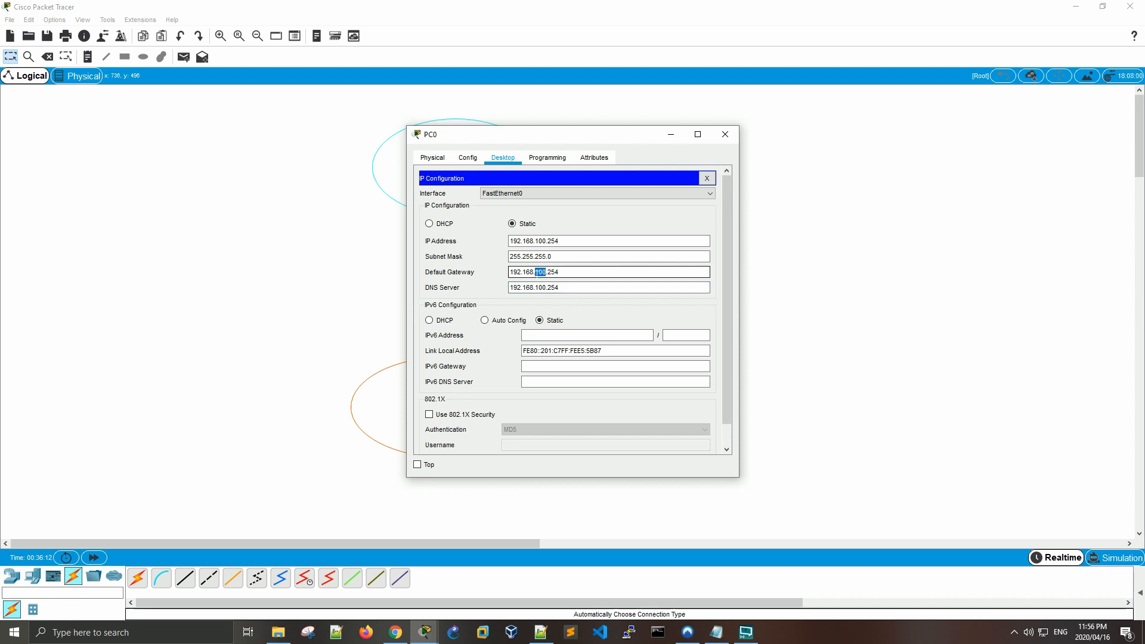
text(15)
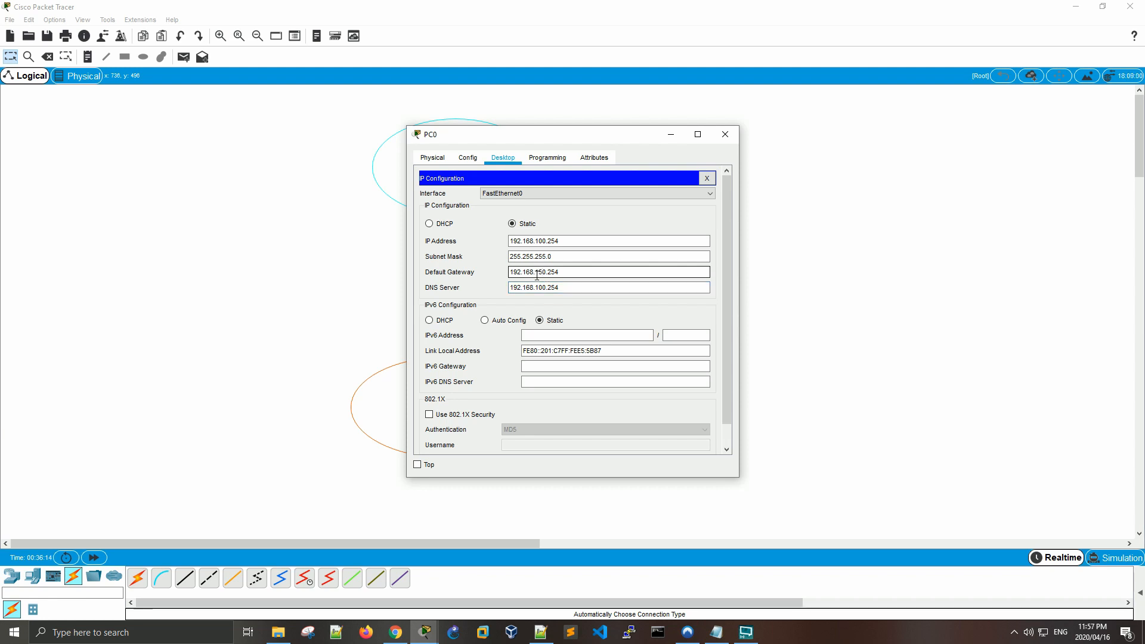
double_click(539, 287)
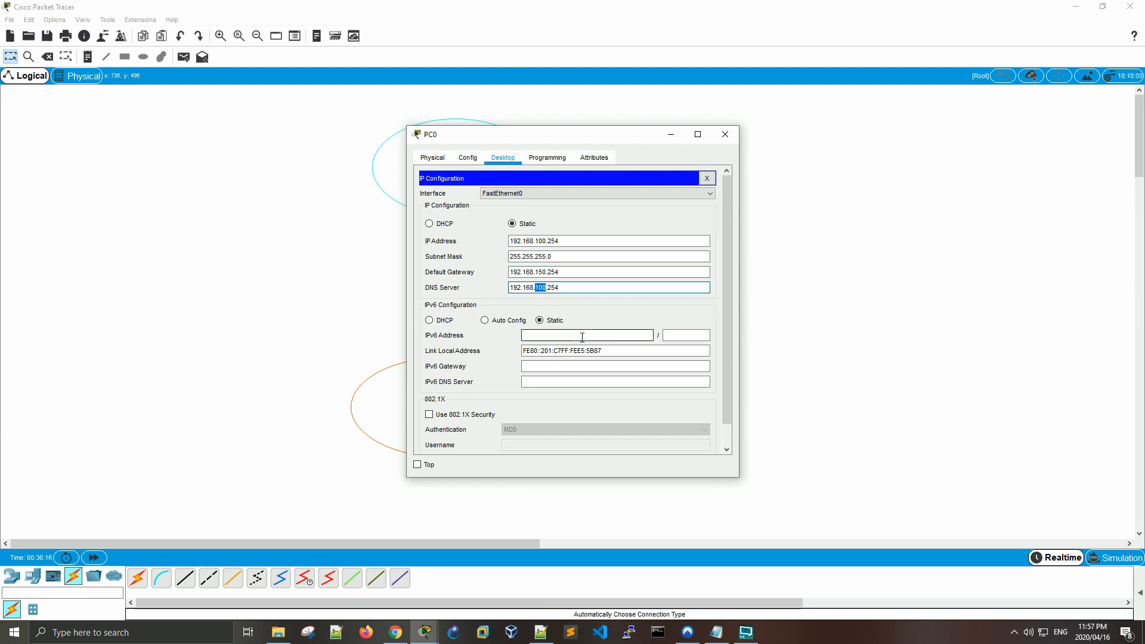
text(150)
Set PC0's IP address to 192.168.150.2 and close the IP configuration
click(538, 240)
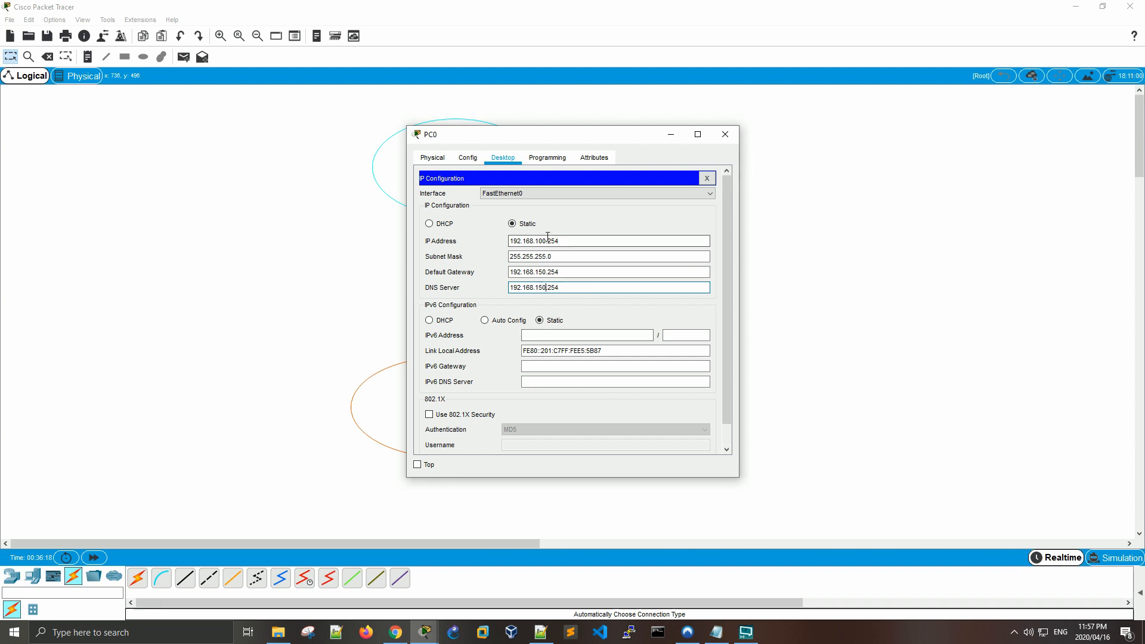
double_click(542, 241)
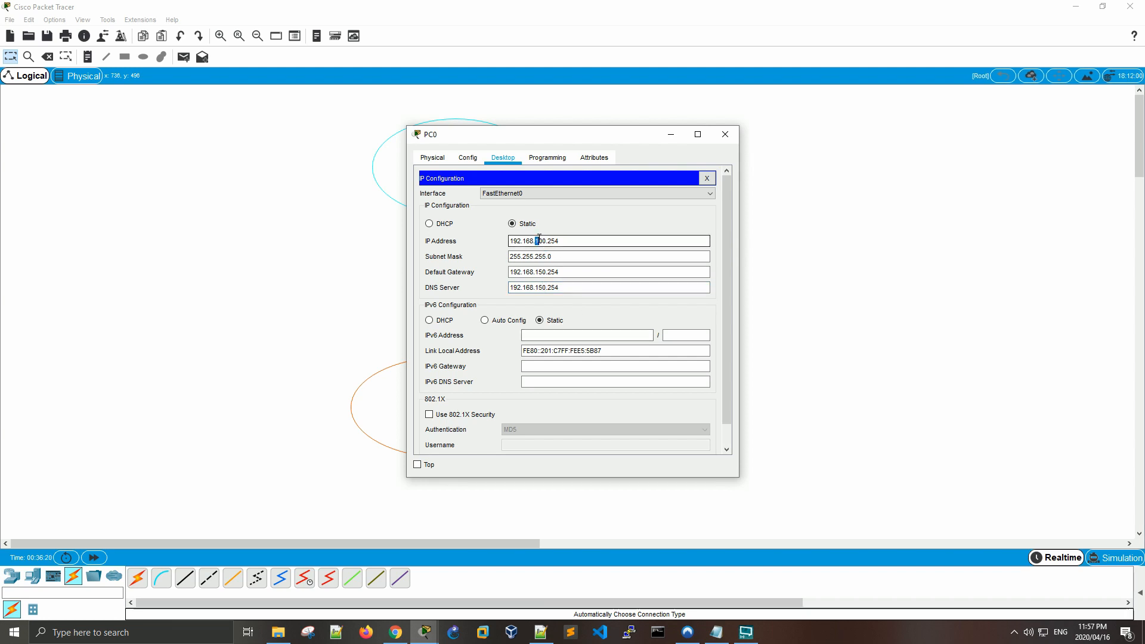
text(150)
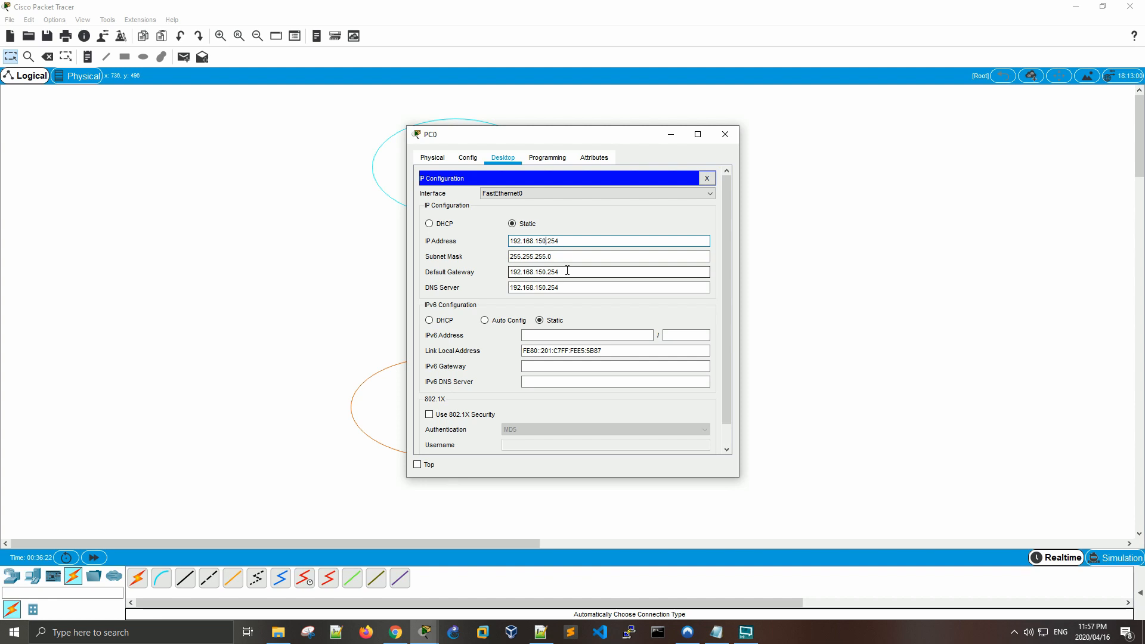
double_click(556, 242)
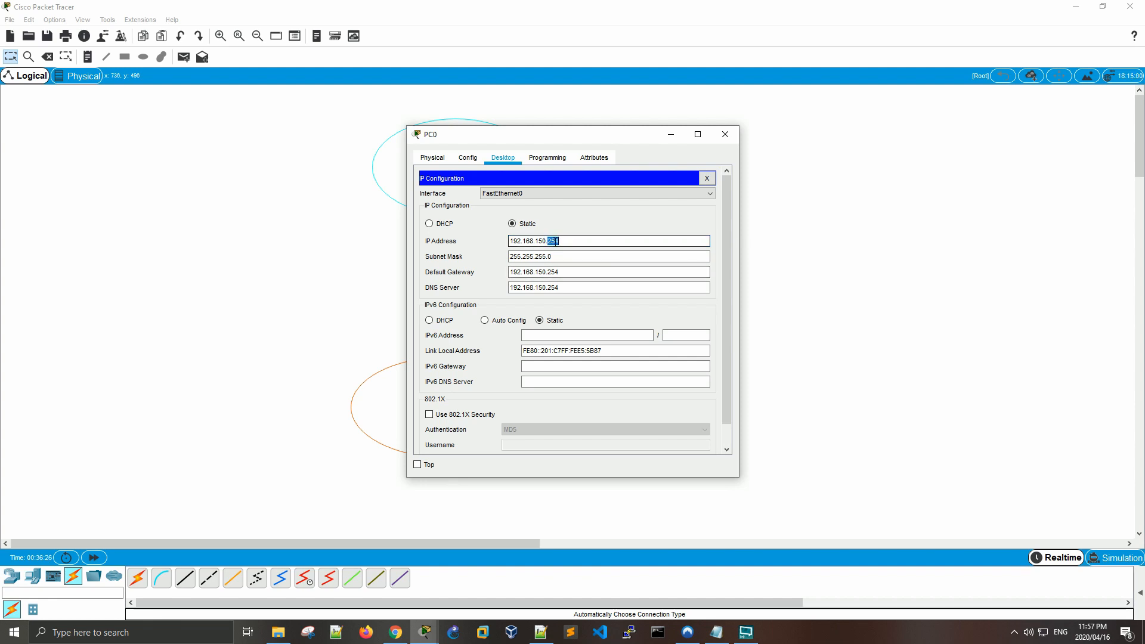
text(2)
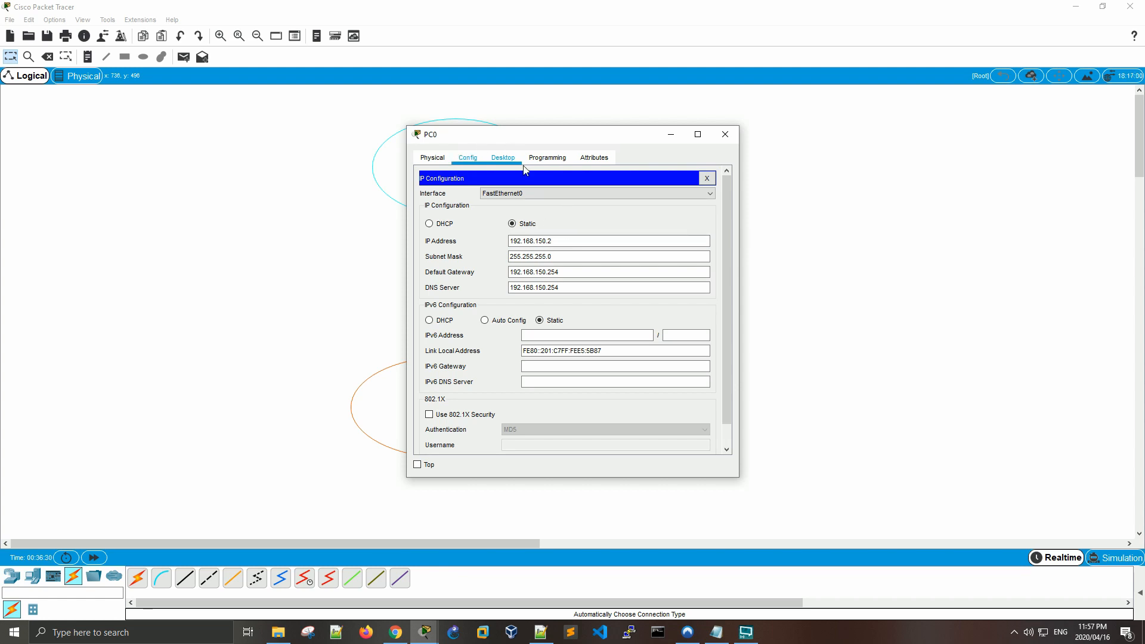
click(706, 178)
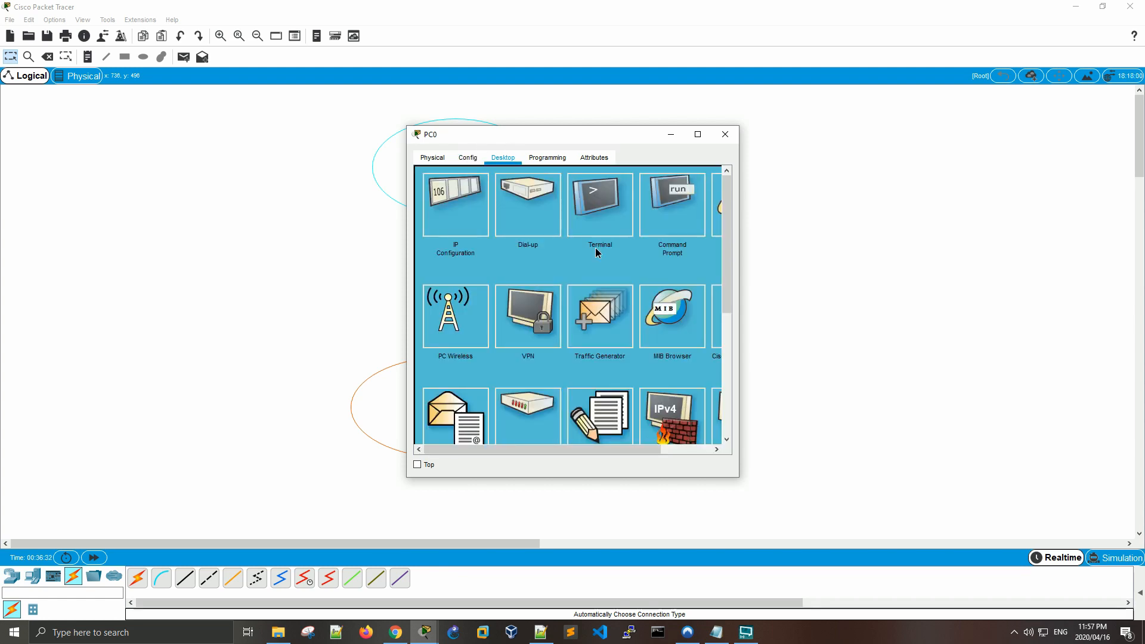
Ping the gateway 192.168.150.254 from PC0's command prompt and move the PC0 window clear of the topology
click(684, 220)
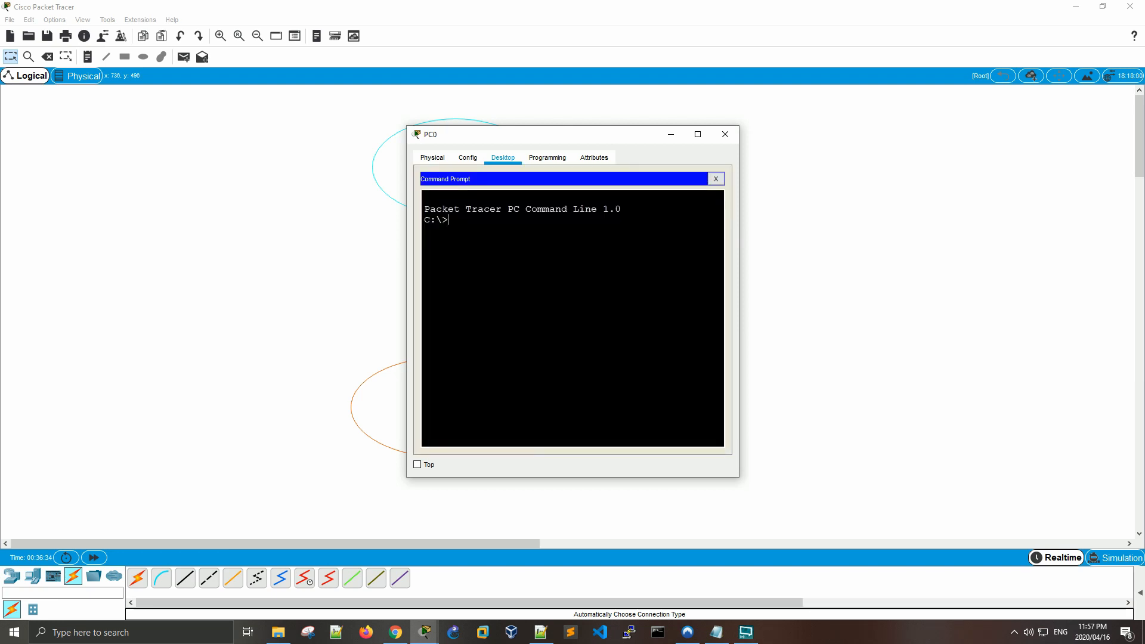
text(ping 192.16)
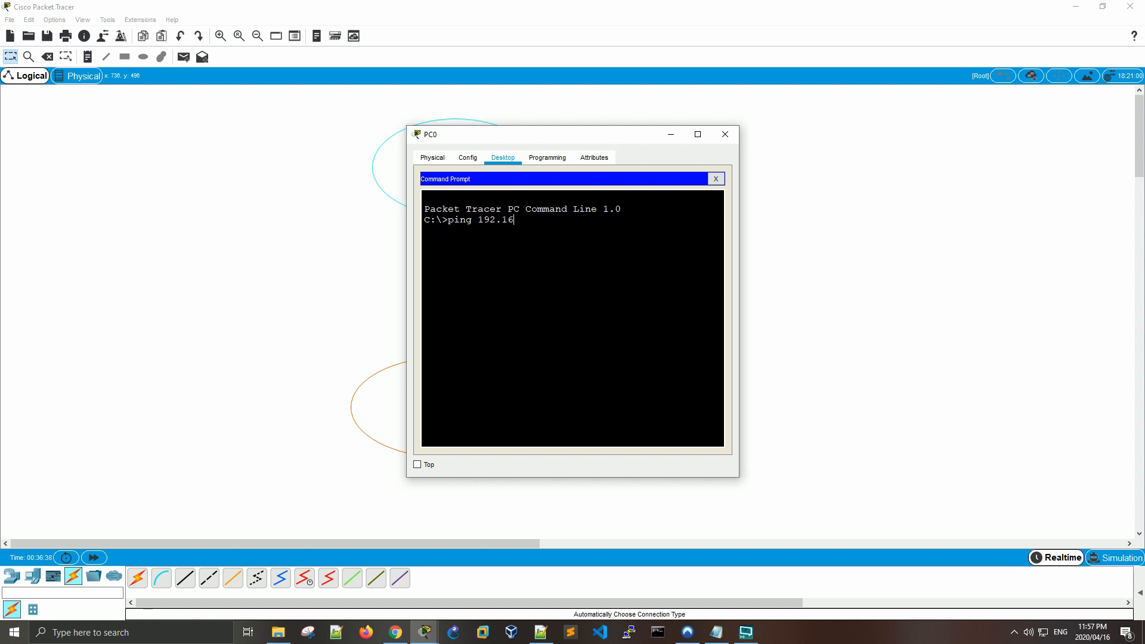
text(8.150.254)
key(Return)
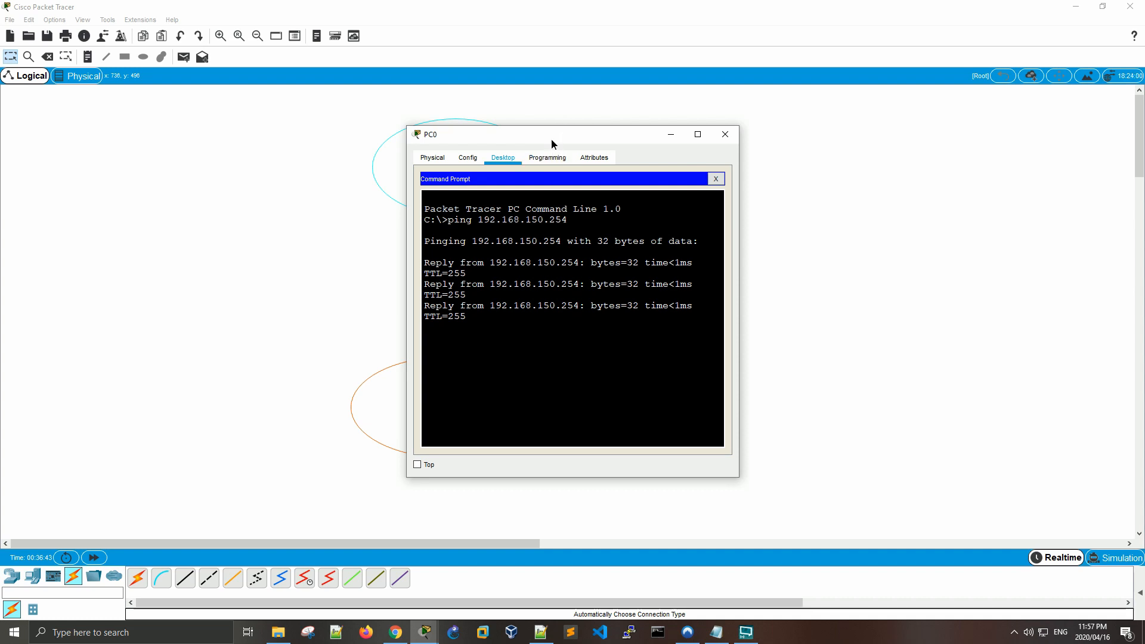
drag(551, 139, 818, 120)
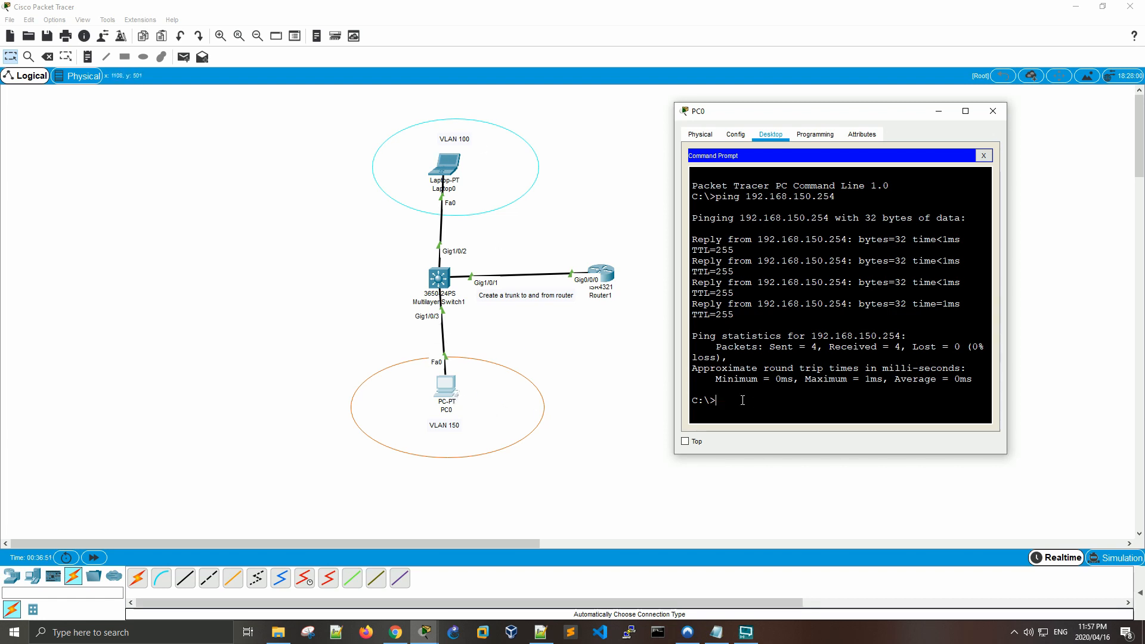
Ping the VLAN 100 host 192.168.100.1 from PC0, widen the window to read the replies, and close it
key(Up)
key(BackSpace)
key(BackSpace)
key(BackSpace)
key(BackSpace)
key(BackSpace)
key(BackSpace)
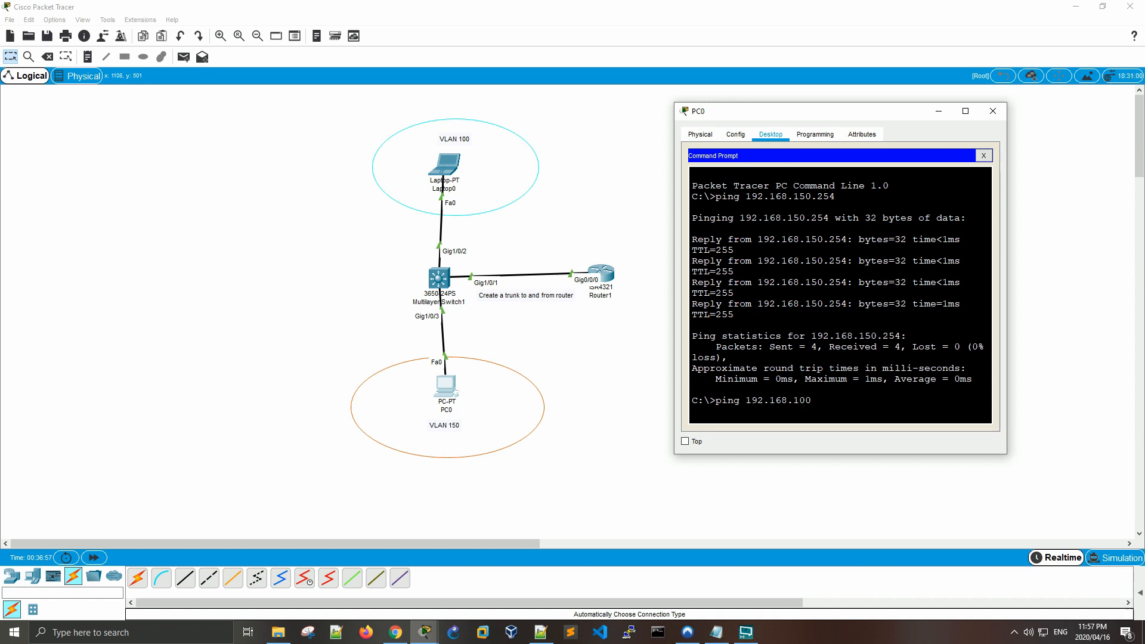
key(BackSpace)
key(BackSpace)
text(00.1)
key(Return)
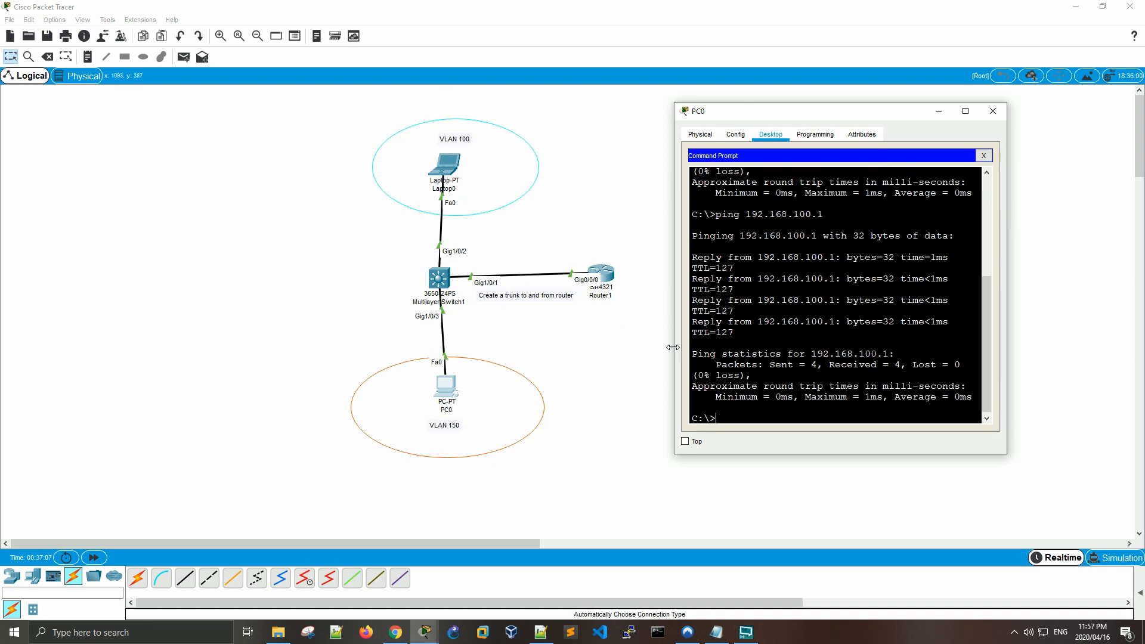
drag(673, 347, 634, 347)
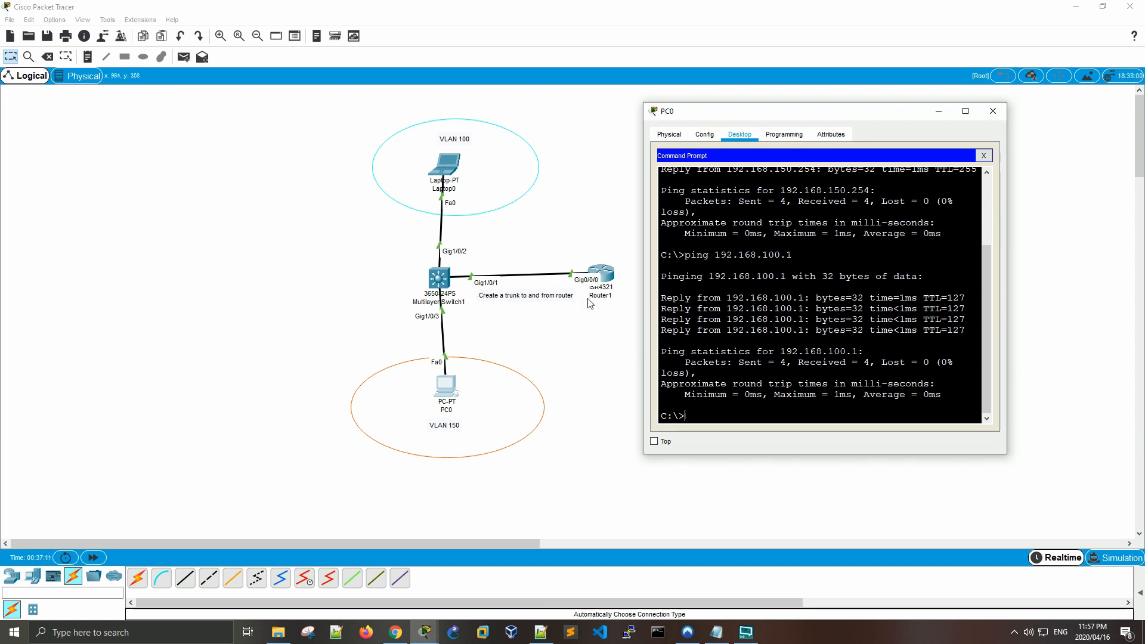
click(992, 111)
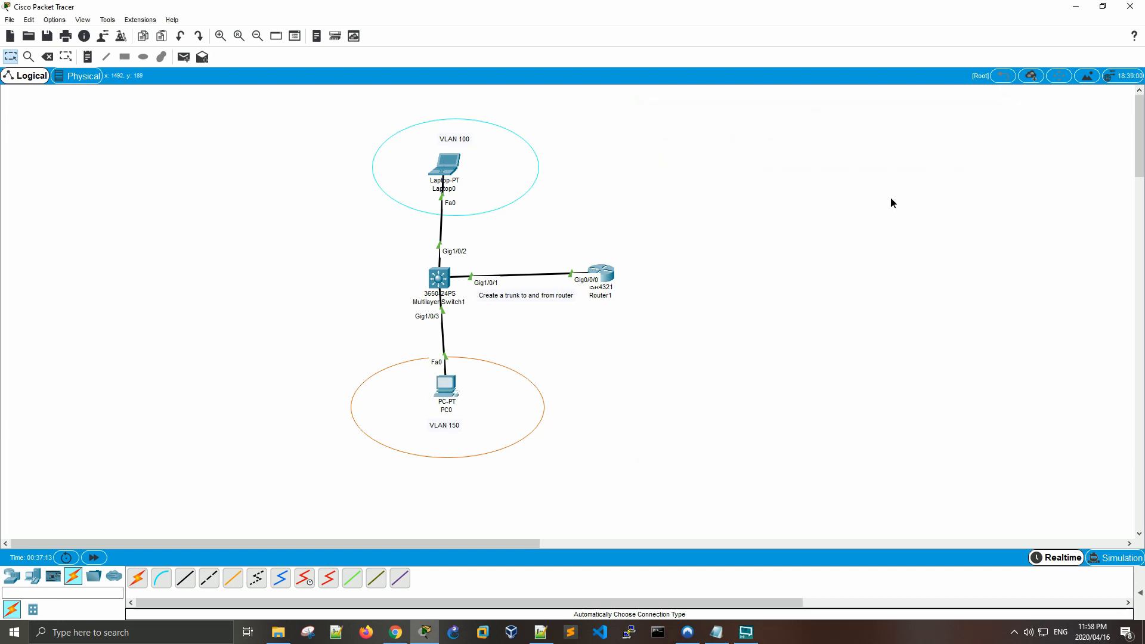